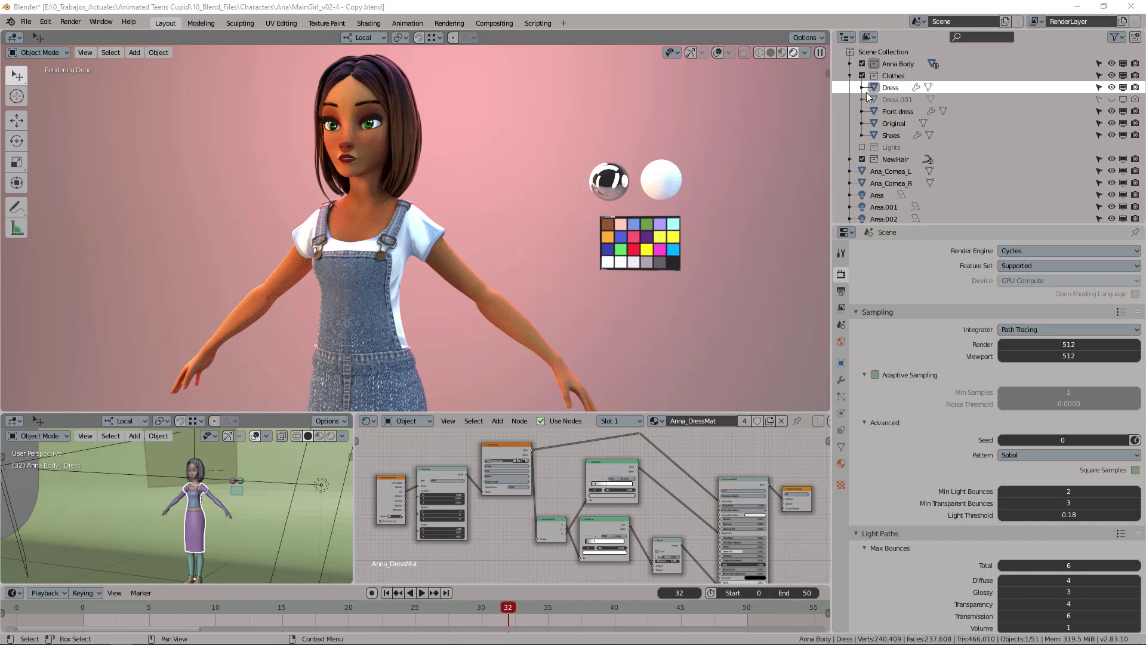
- Display the object properties of Front dress and collapse its Transform, Visibility and Viewport Display sections
left_click(893, 111)
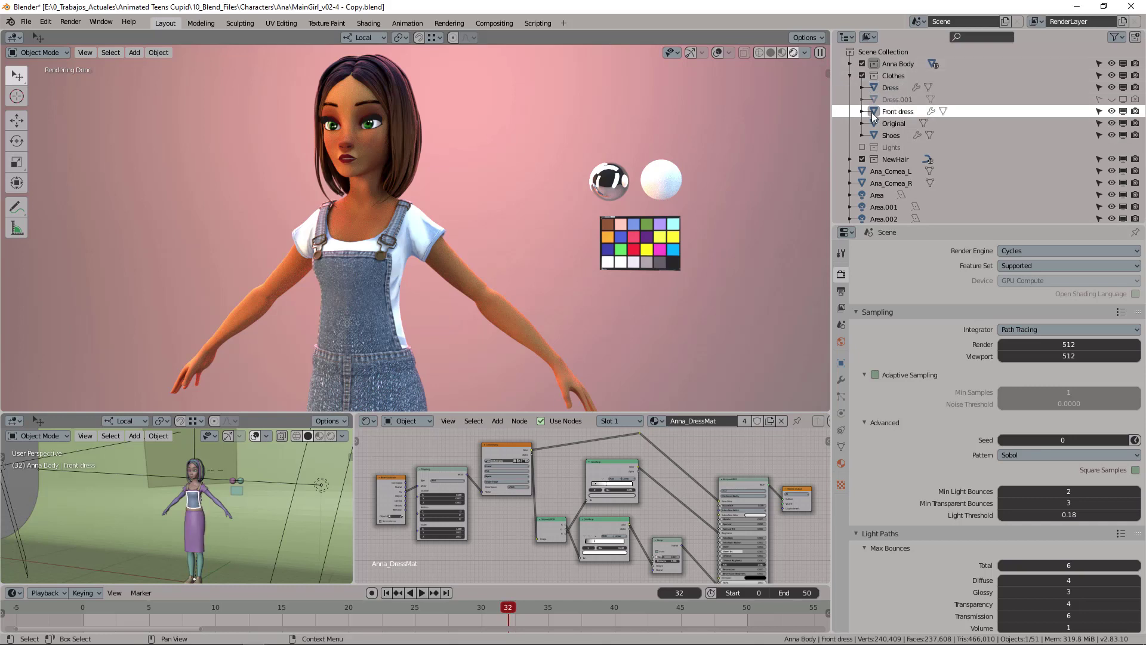
left_click(842, 363)
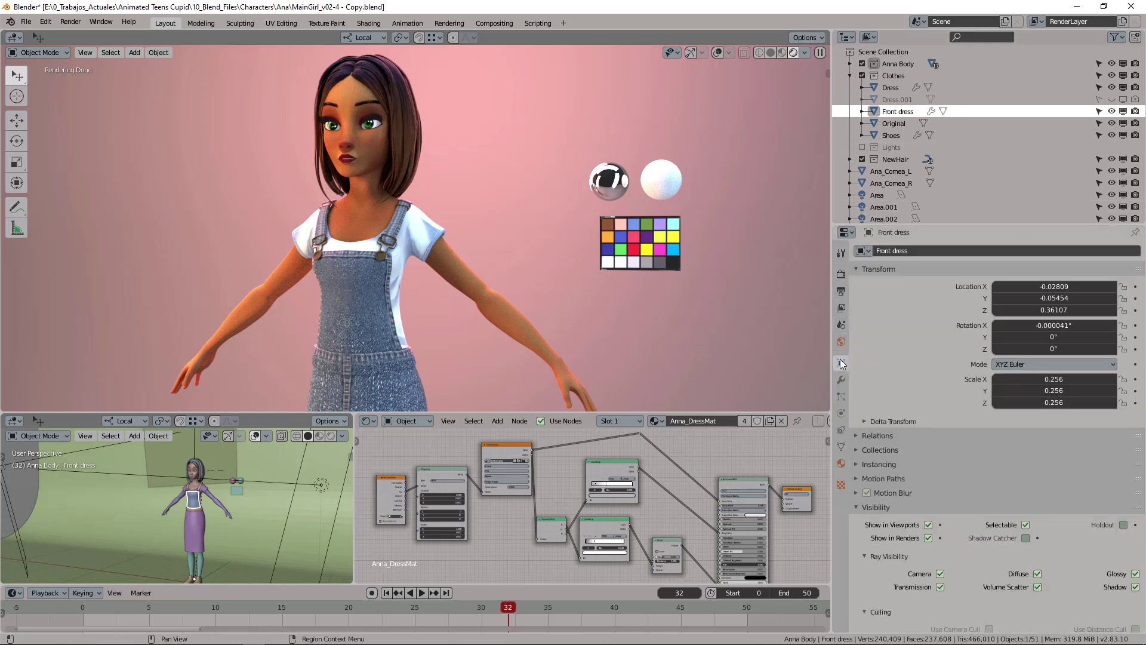
left_click(860, 270)
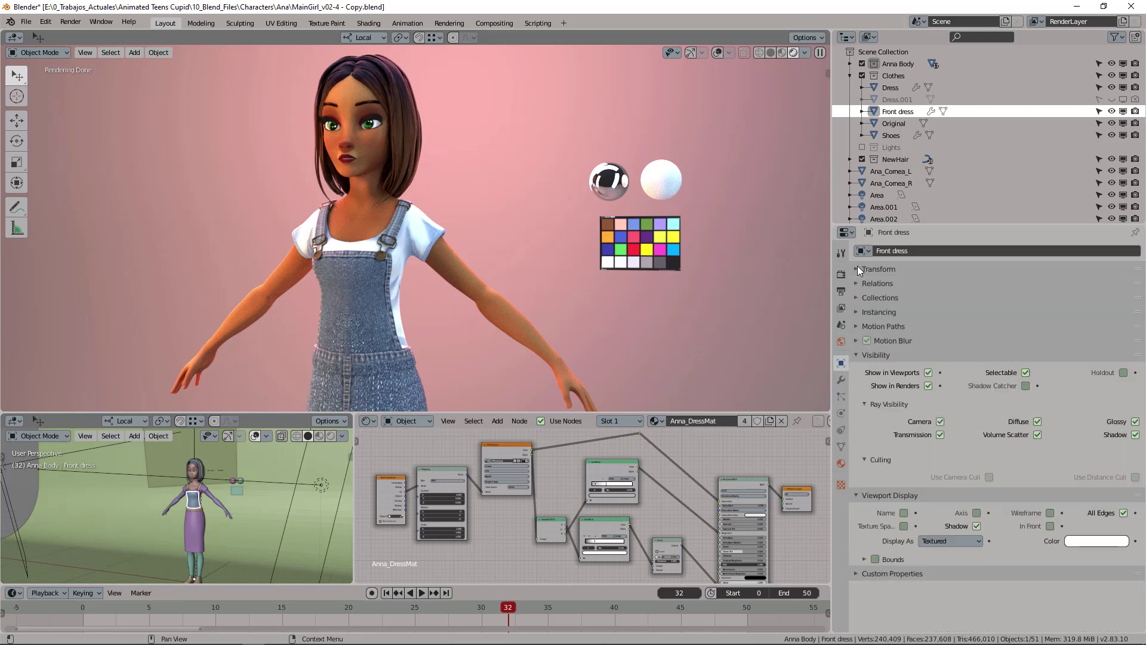
left_click(860, 356)
left_click(865, 370)
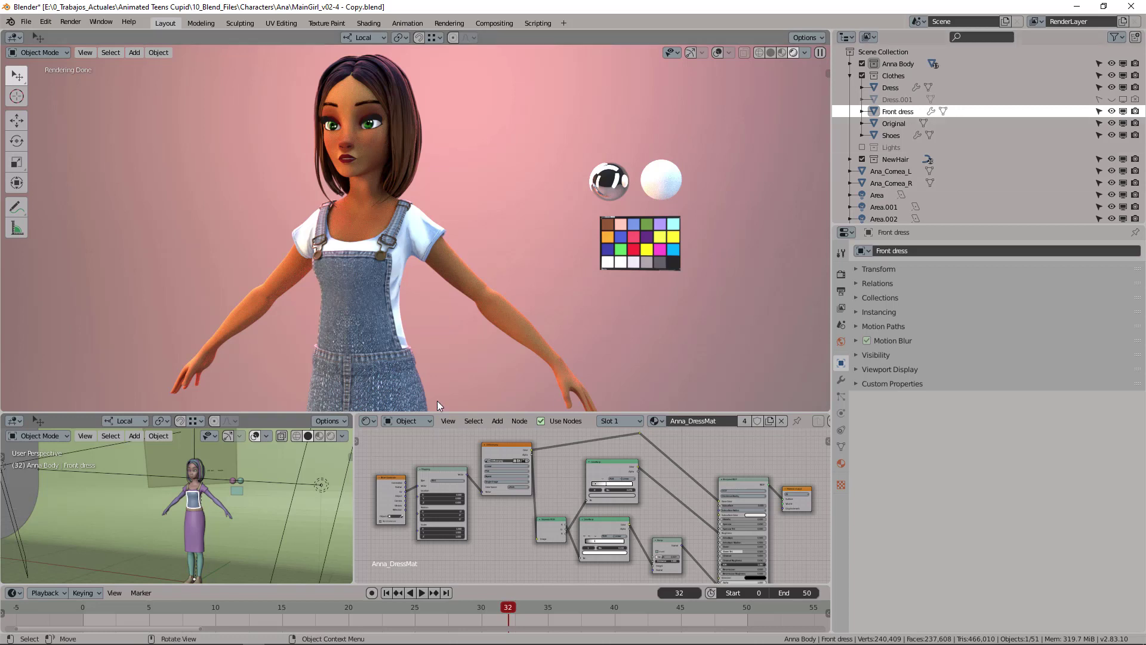
- Select the character's dress and arms together in the solid-shaded viewport
left_click(221, 504)
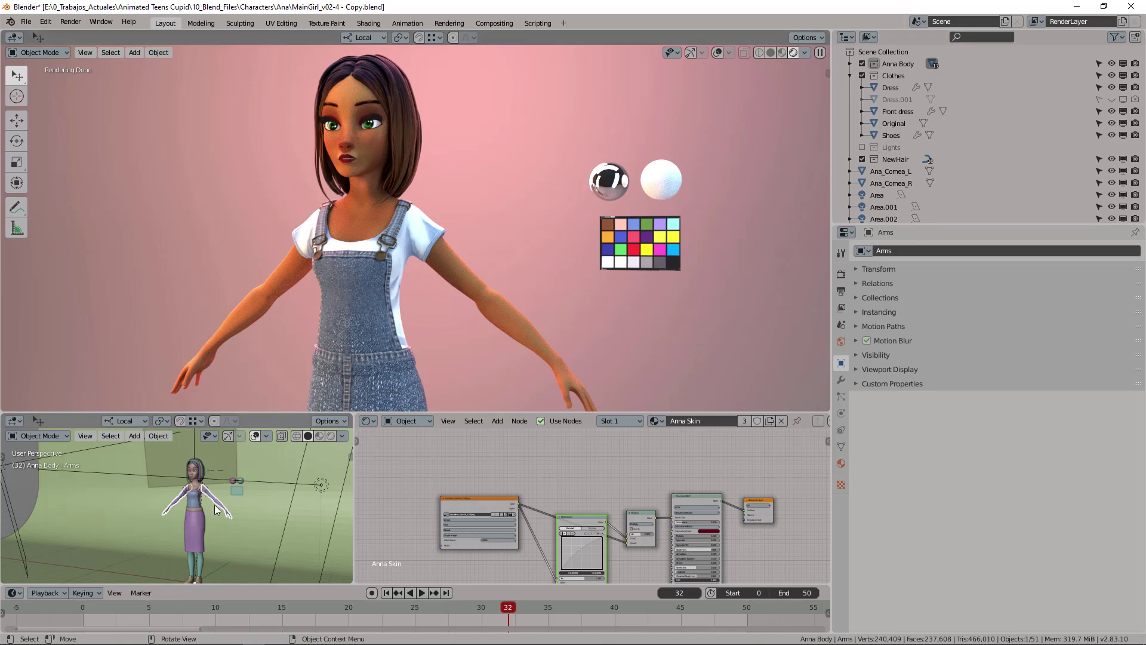
scroll(253, 506, "up", 5)
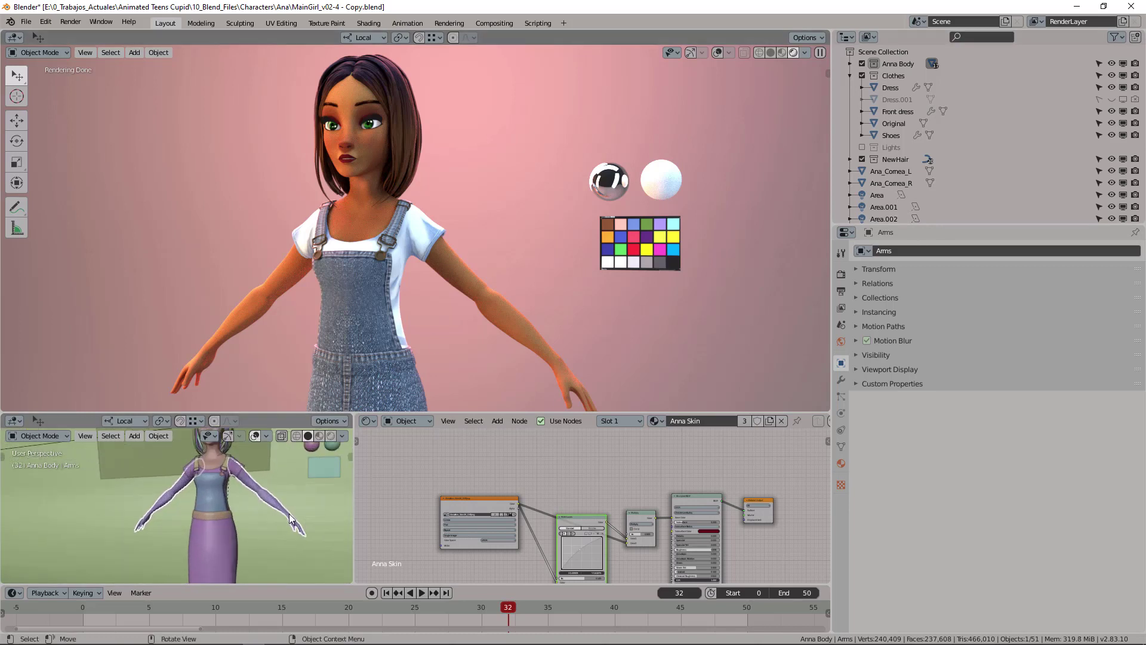
scroll(293, 522, "up", 1)
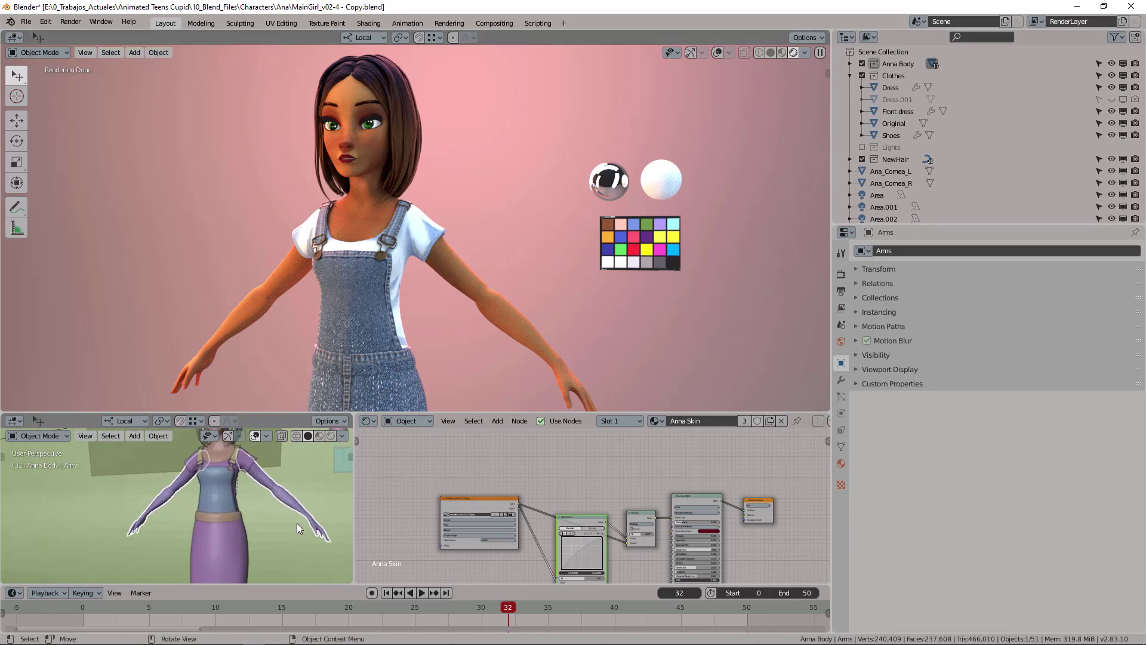
left_click(227, 539)
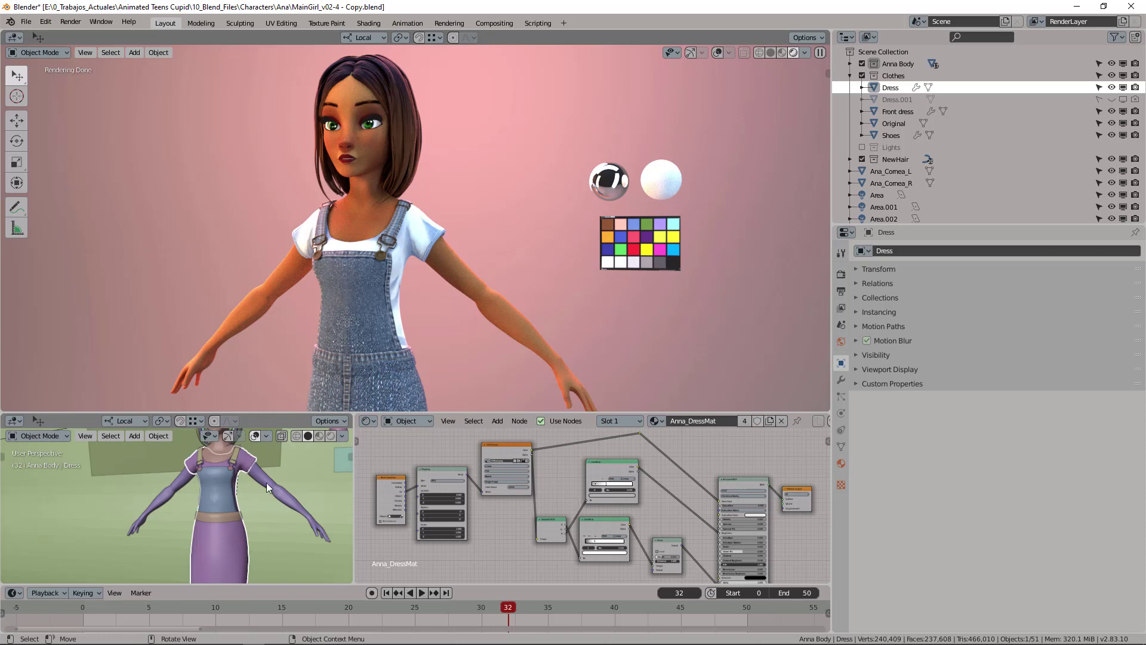
scroll(266, 483, "up", 2)
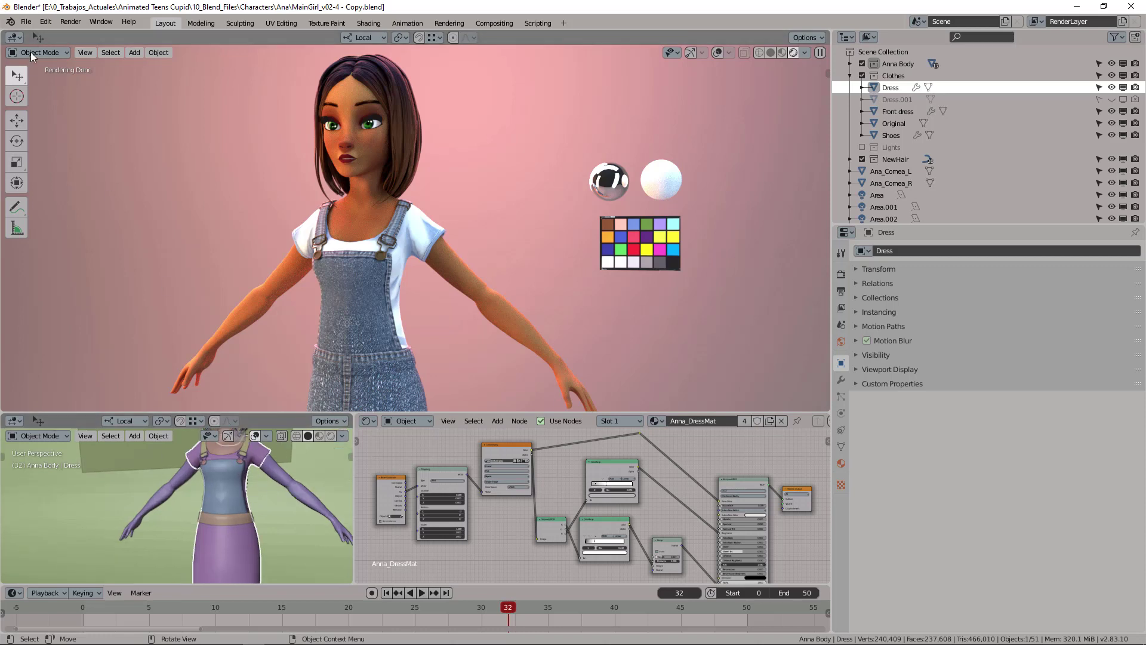
left_click(298, 490)
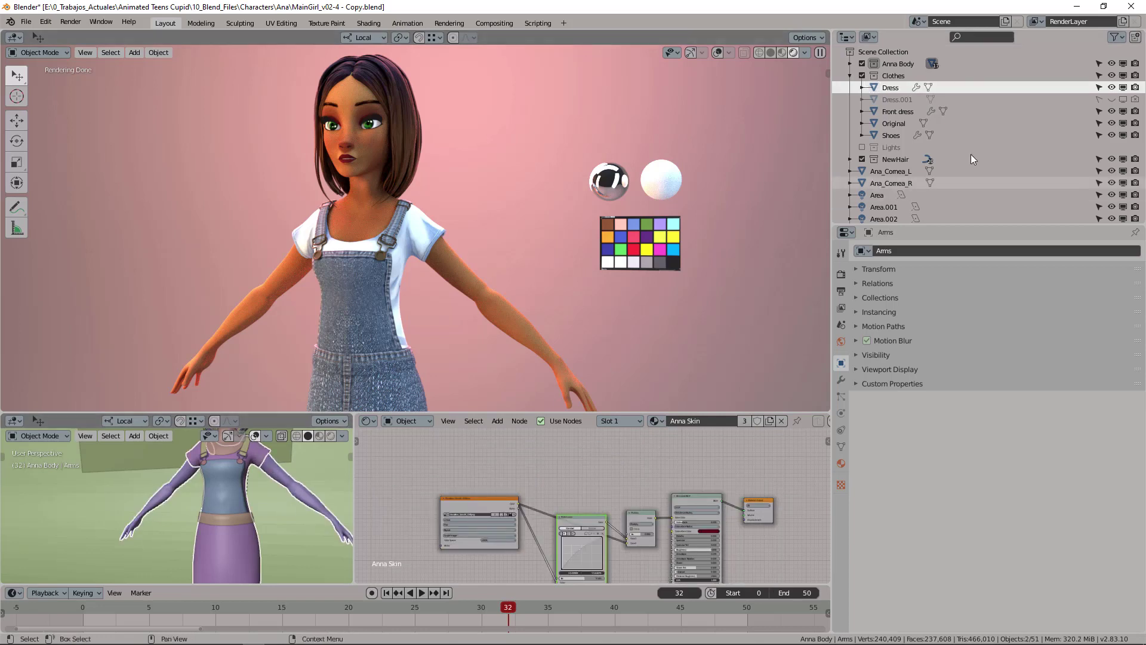
- Join the properties area into the Outliner and reveal the selected arms in the object list
right_click(1047, 226)
left_click(1024, 255)
left_click(1024, 333)
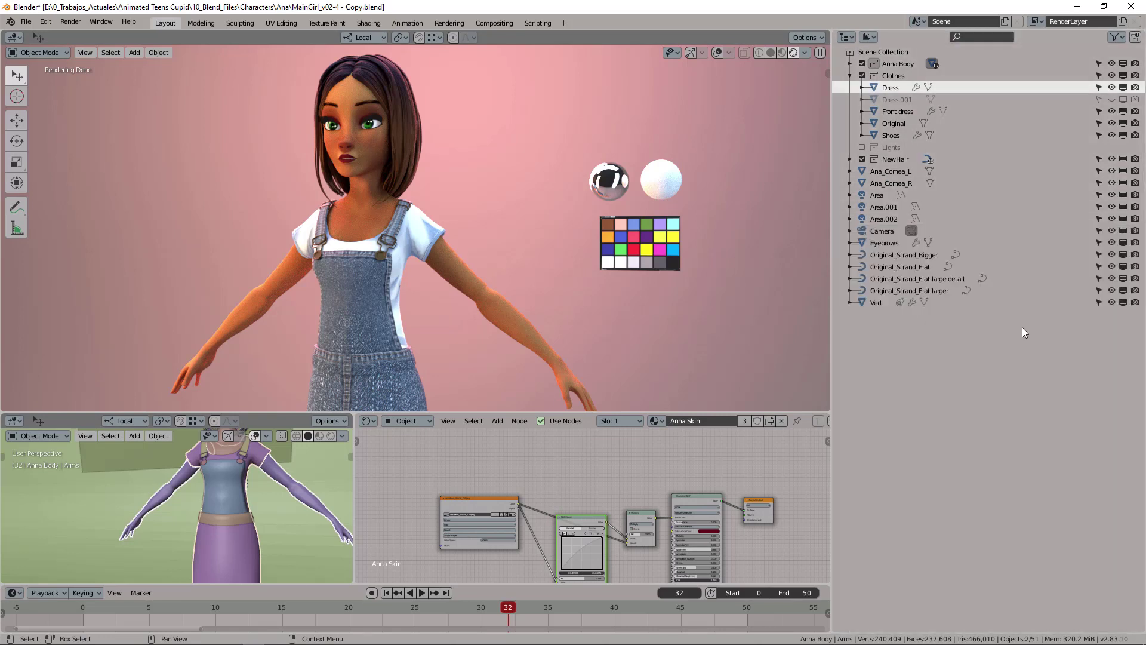
key("KP_Decimal")
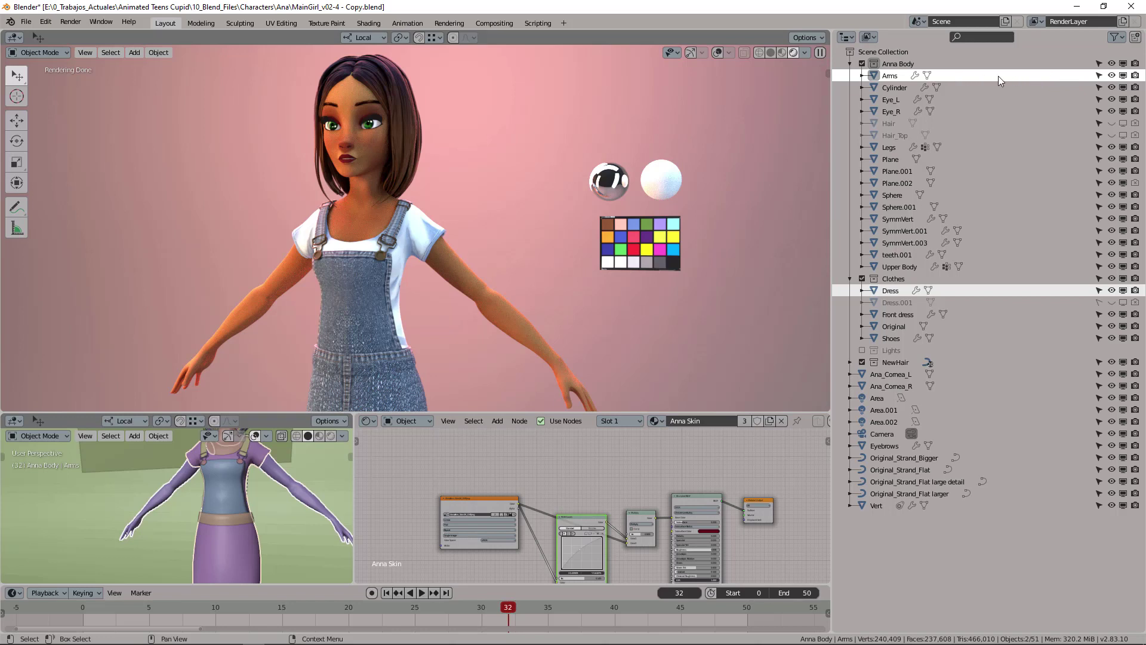
- Examine which objects the Outliner entries from Eye_L to Sphere.001 stand for, ending with the arms selected
left_click(885, 100)
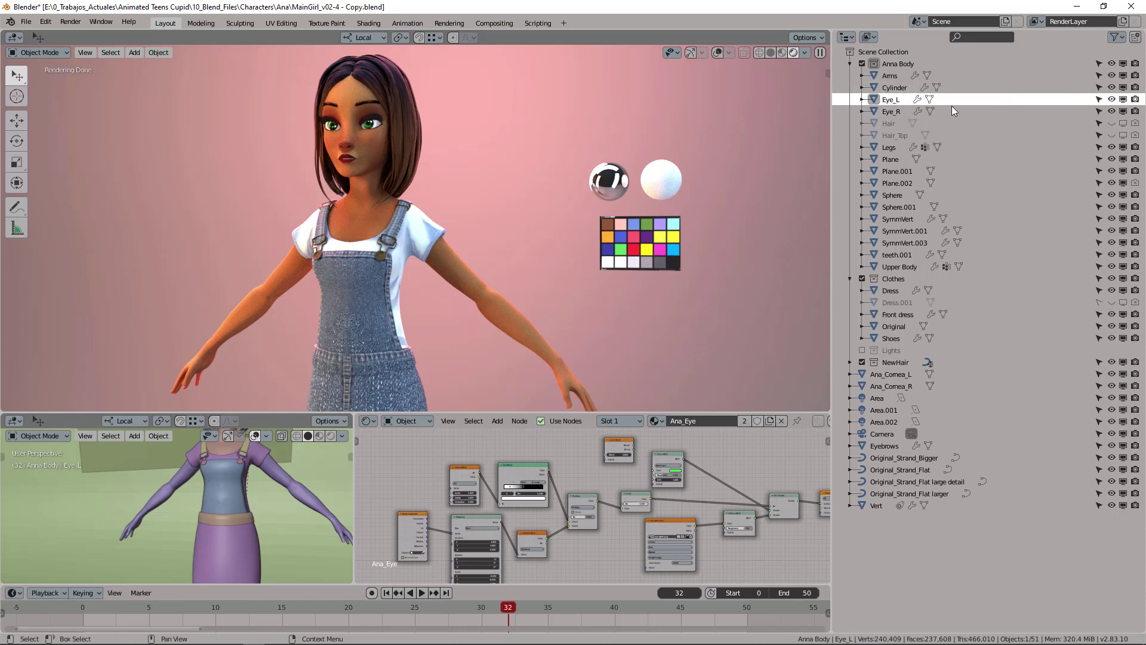
left_click(895, 113)
left_click(894, 124)
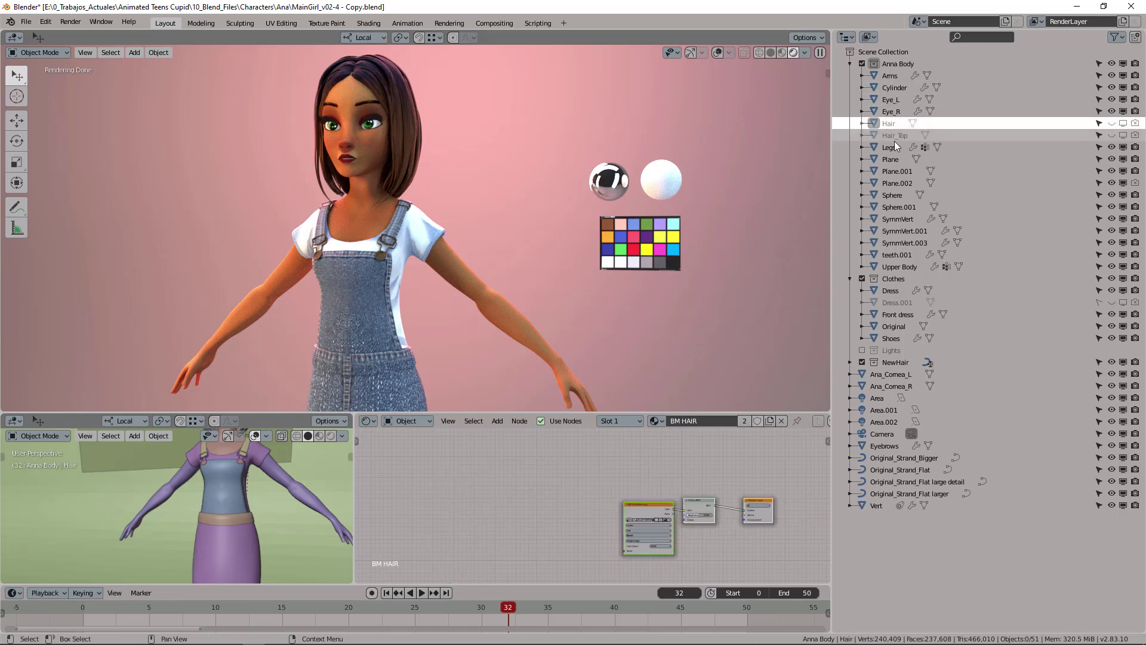
left_click(894, 136)
left_click(894, 148)
left_click(896, 170)
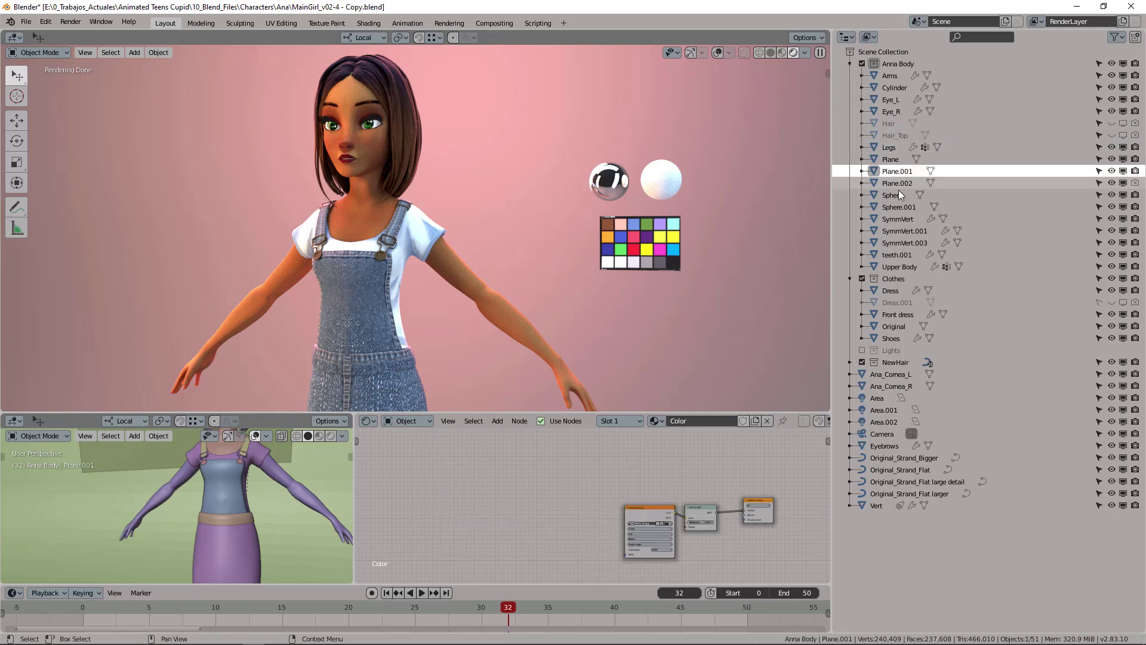
left_click(894, 196)
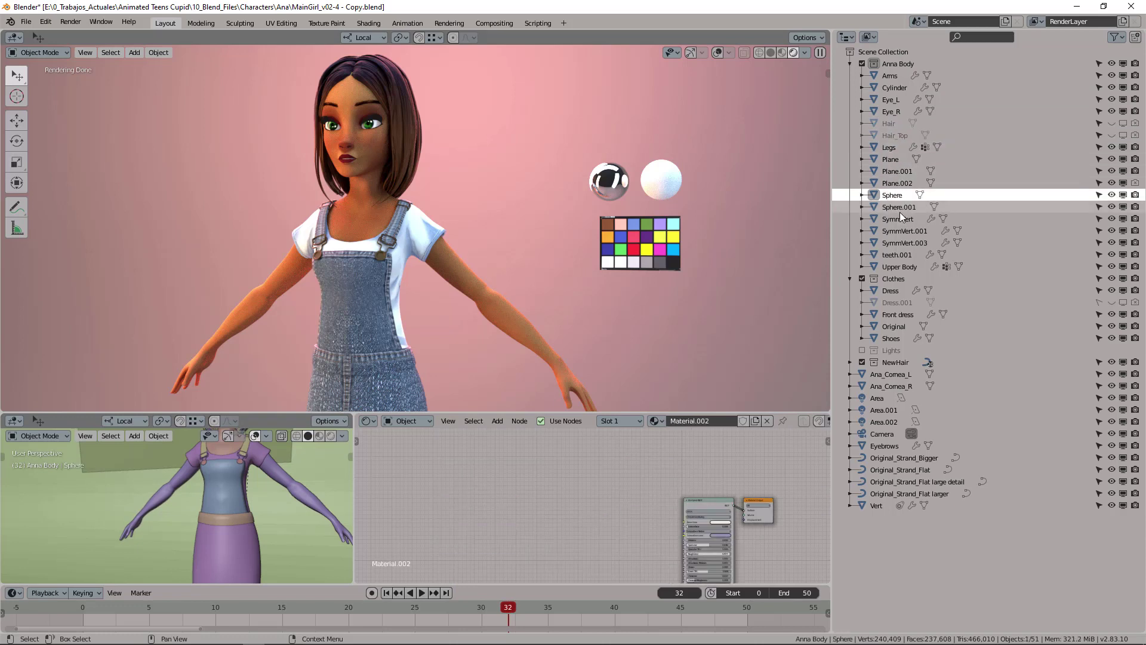
left_click(900, 208)
left_click(270, 468)
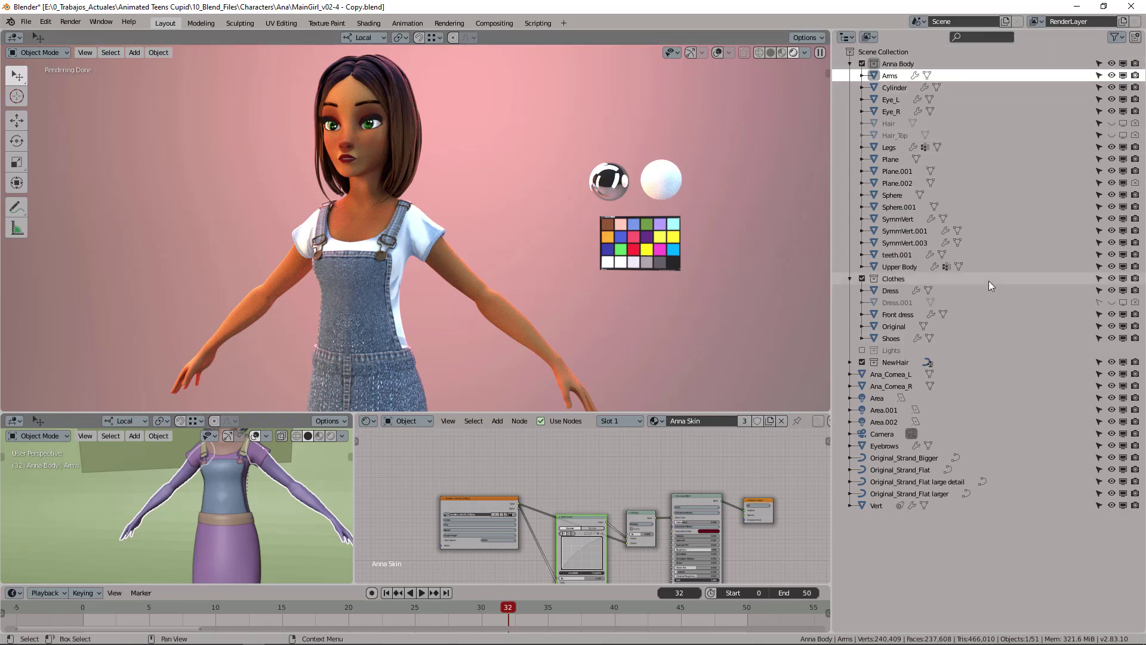
- Split the Outliner area in two and turn the lower part into a Properties editor
left_click_drag(1143, 630, 833, 271)
left_click(845, 276)
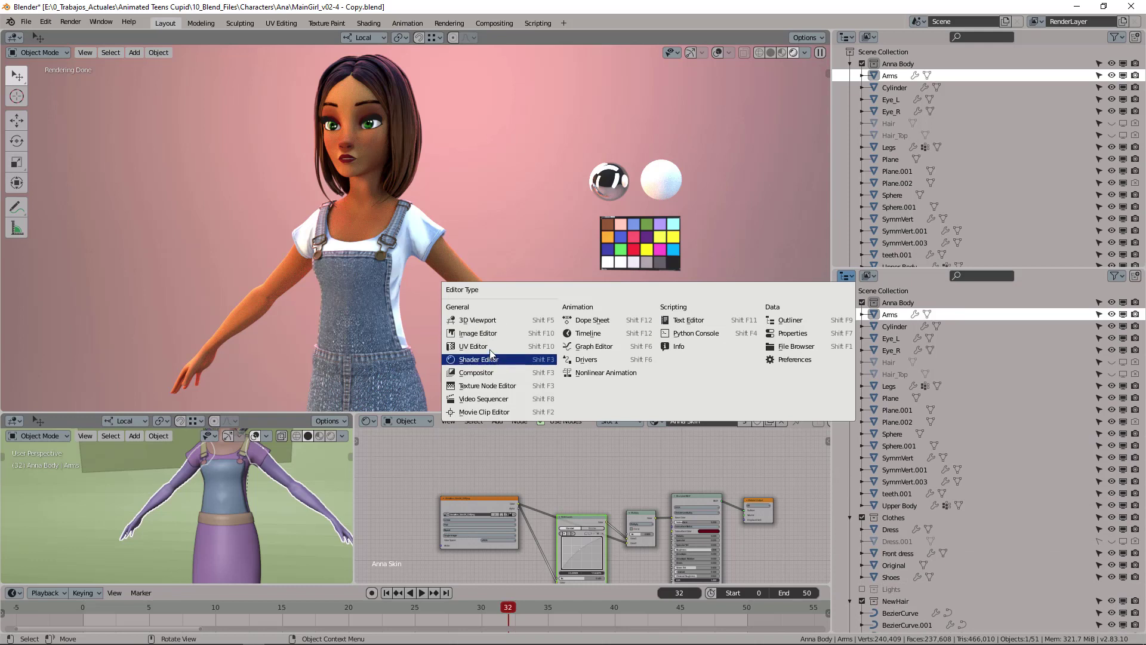
left_click(481, 333)
left_click(845, 276)
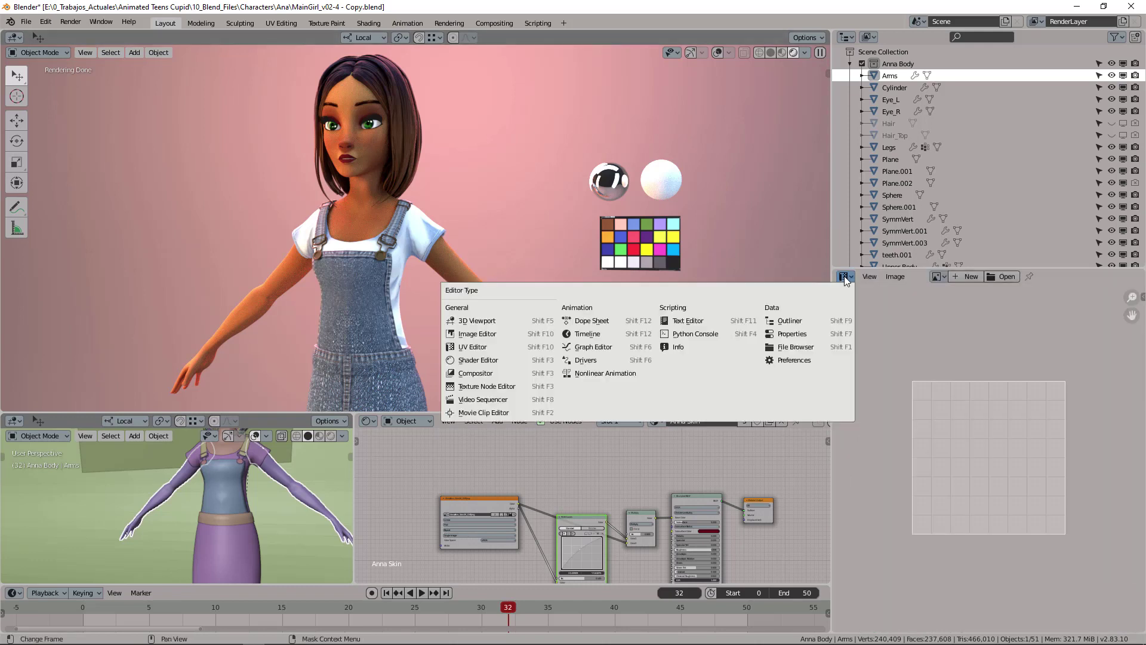
left_click(794, 335)
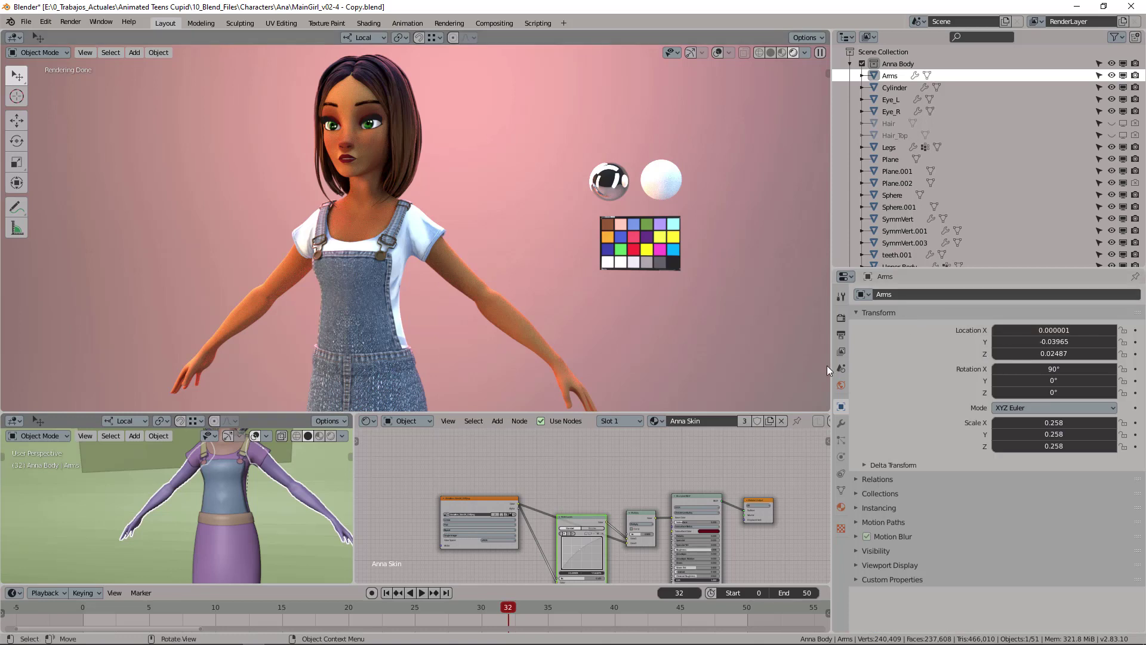
- Switch the scene's render engine to Eevee and bring the Anna Skin node tree fully into view
left_click(842, 318)
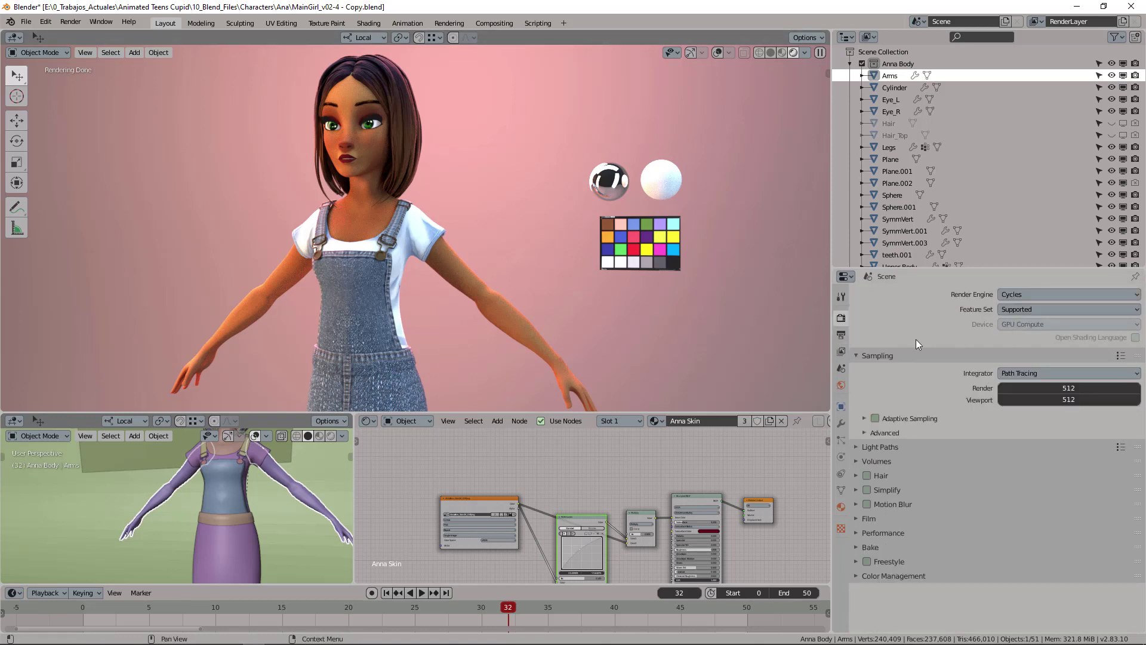
left_click(1037, 295)
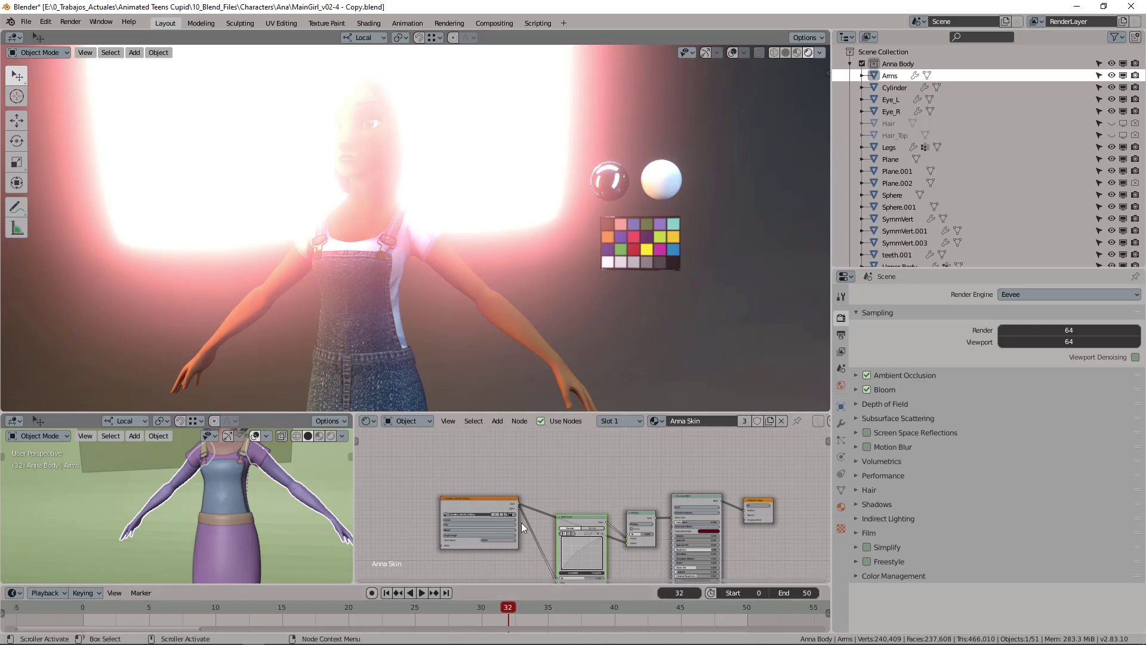
middle_click_drag(731, 546, 685, 507)
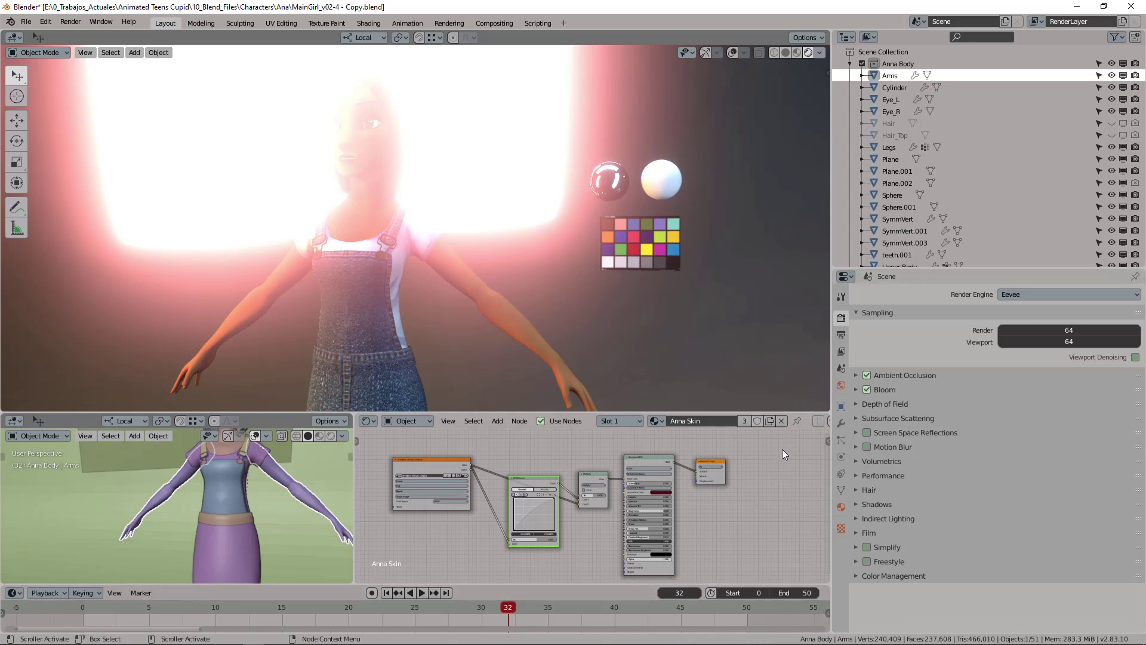
- Hide the glowing emission plane Plane.002 and return to a front view of the character
middle_click_drag(751, 161, 615, 189)
left_click(559, 151)
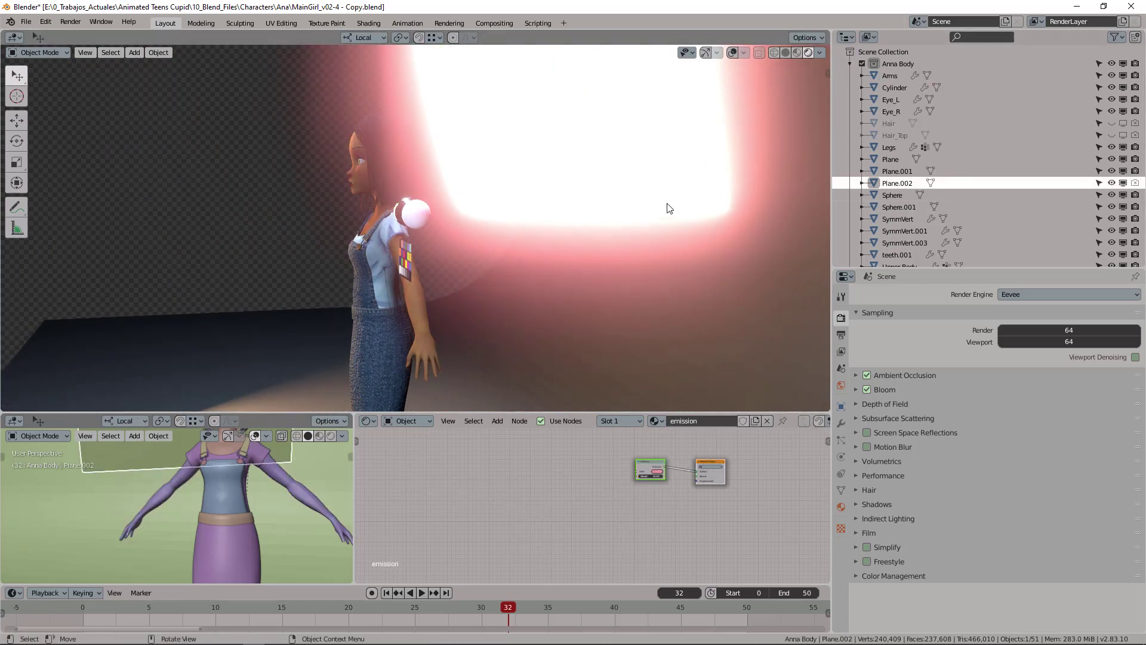
key("h")
middle_click_drag(508, 177, 361, 390)
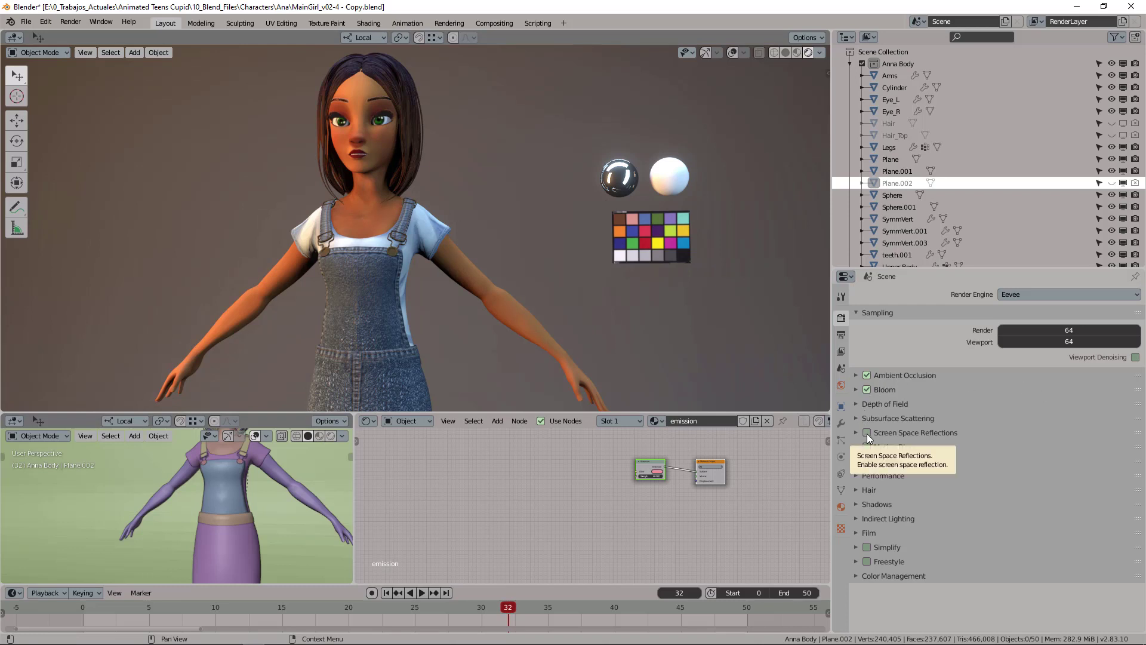
- Enable Screen Space Reflections in the Eevee render settings and inspect the character's face and eyes
left_click(864, 386)
left_click(867, 432)
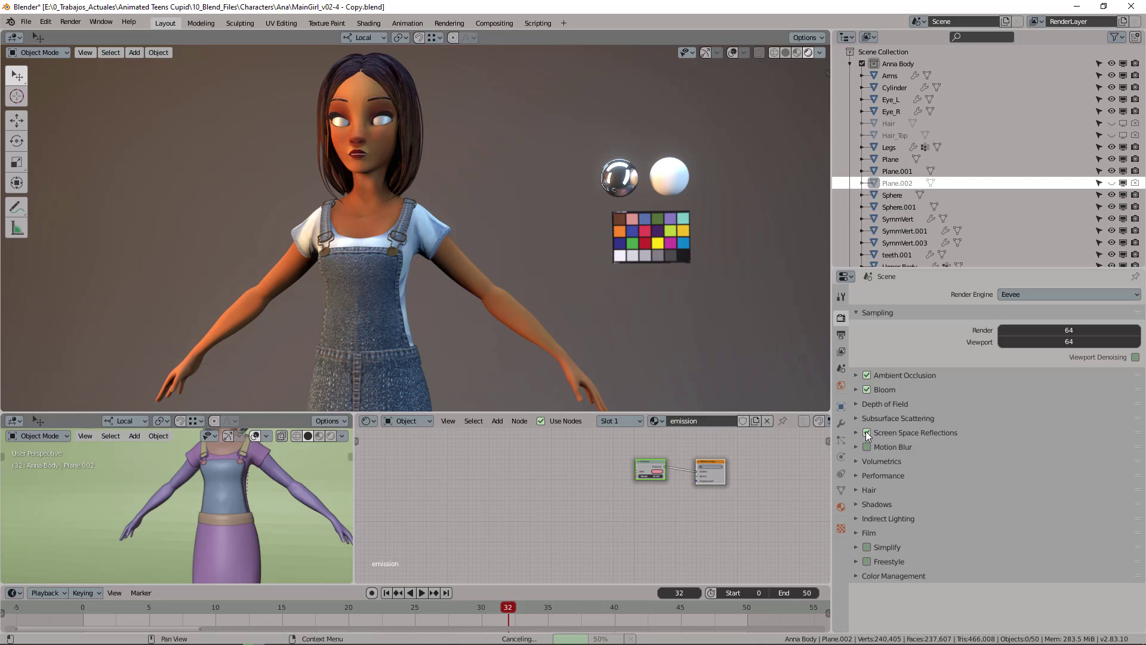
middle_click_drag(465, 208, 549, 228)
middle_click_drag(550, 228, 420, 256, "ctrl")
scroll(478, 254, "down", 5)
middle_click_drag(532, 254, 704, 300)
middle_click_drag(431, 232, 366, 278)
middle_click_drag(431, 231, 407, 263)
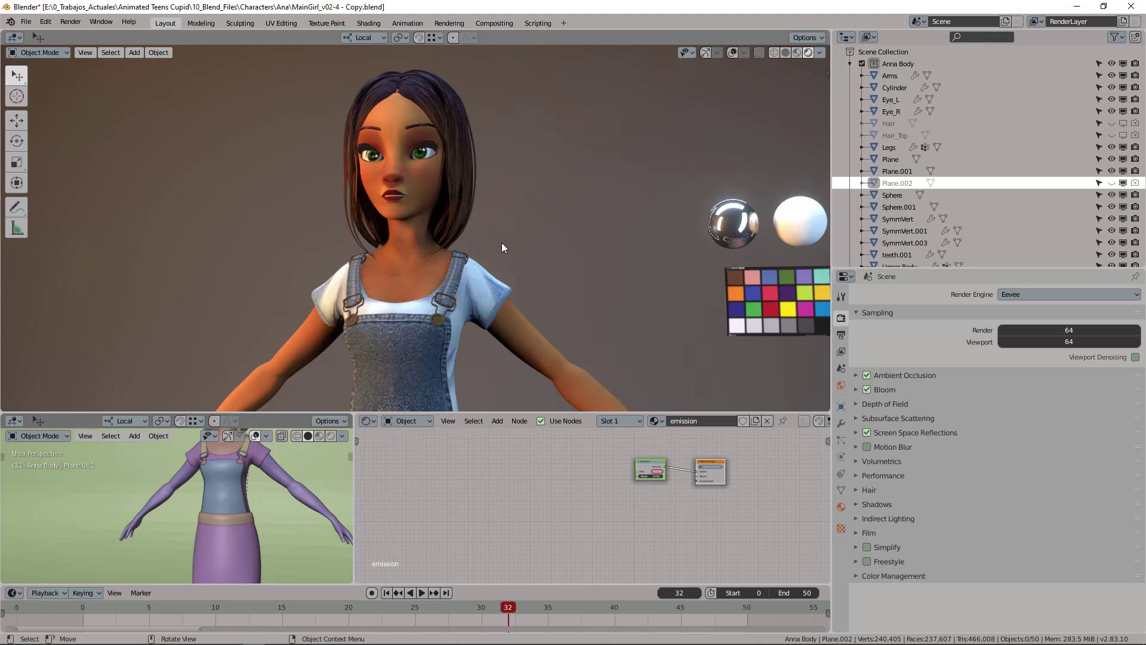
- Review the Ambient Occlusion and Bloom settings, collapse both sections and look over the character
left_click(857, 389)
left_click(858, 375)
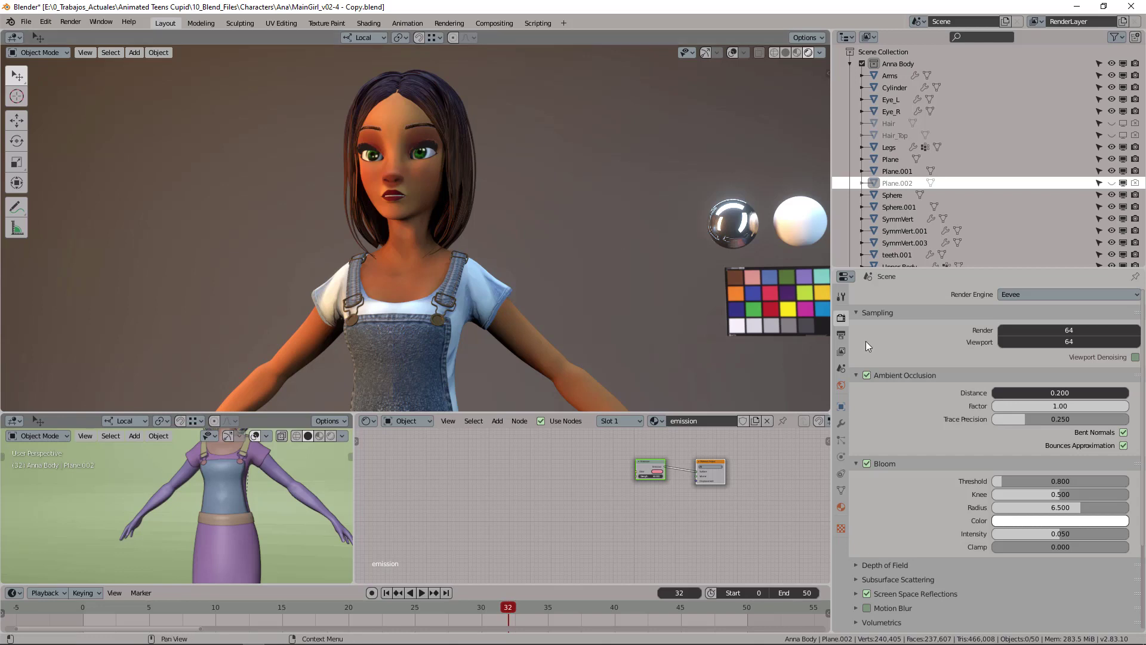
left_click(856, 375)
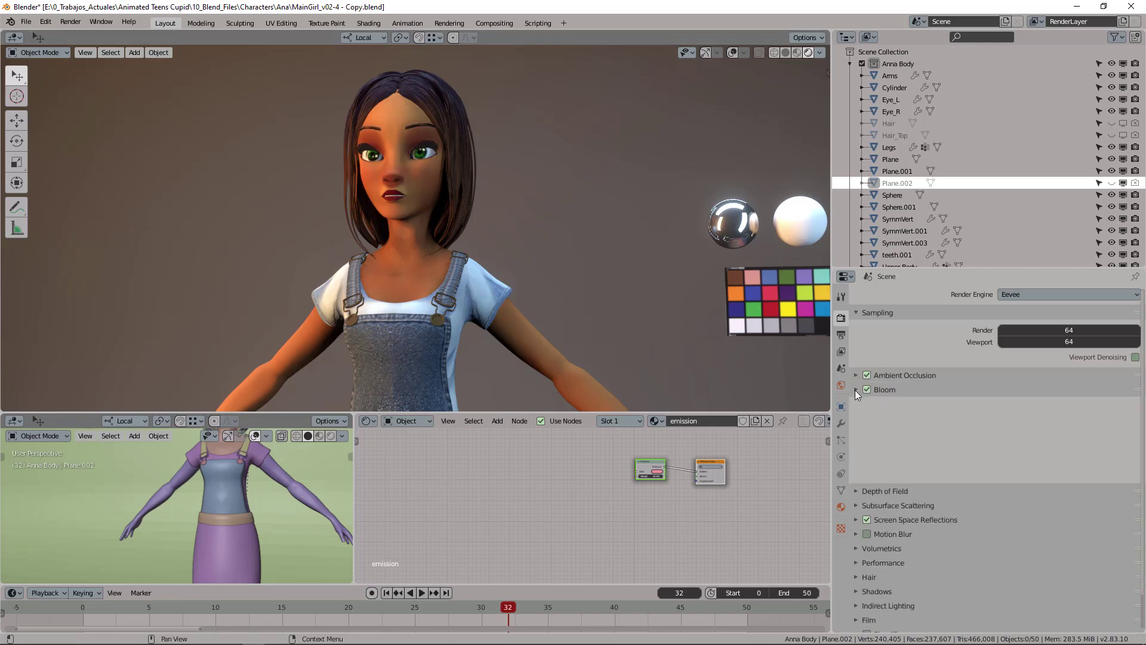
left_click(855, 389)
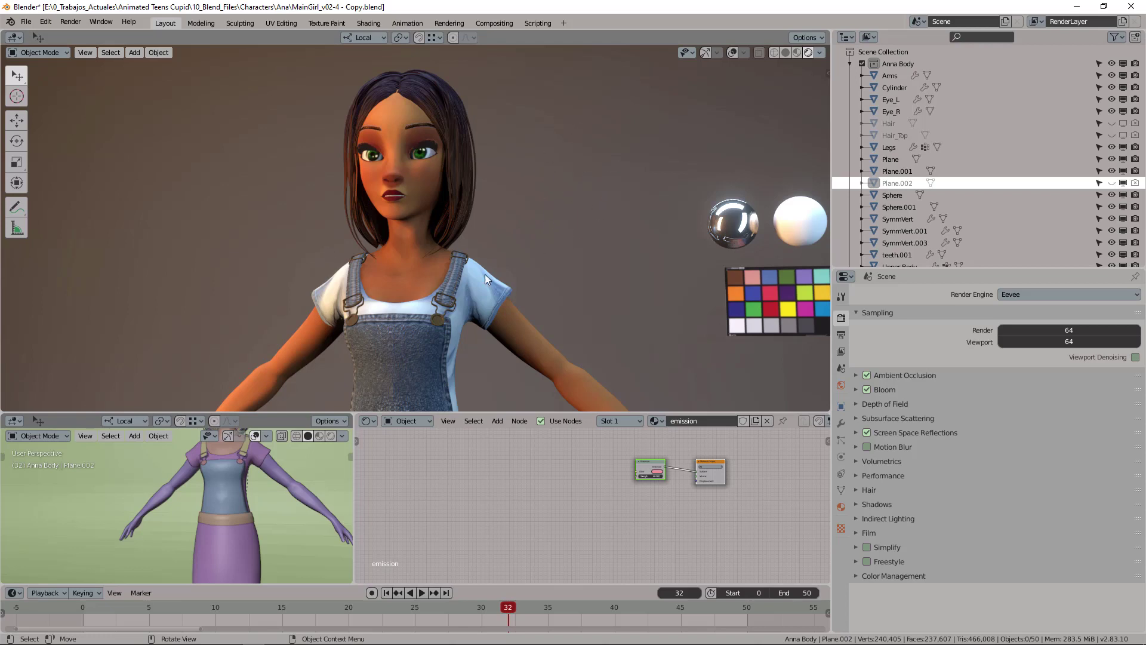
middle_click_drag(485, 274, 684, 256)
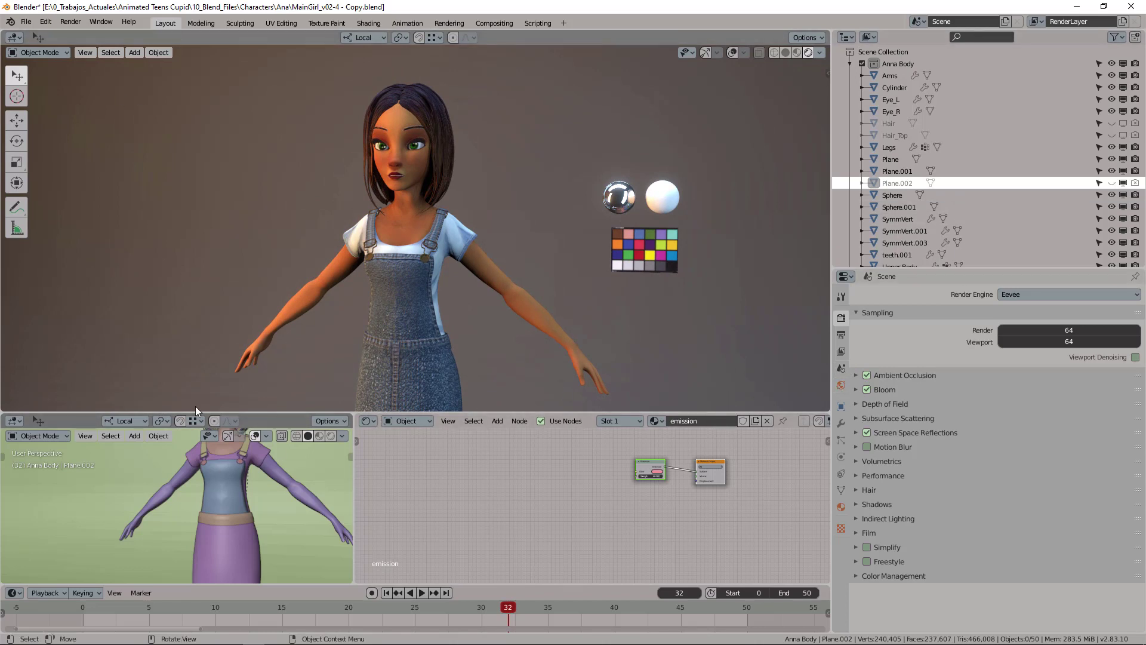
- Open the front dress mesh in Edit Mode and enlarge the solid-shaded viewport to show it up close
left_click(229, 483)
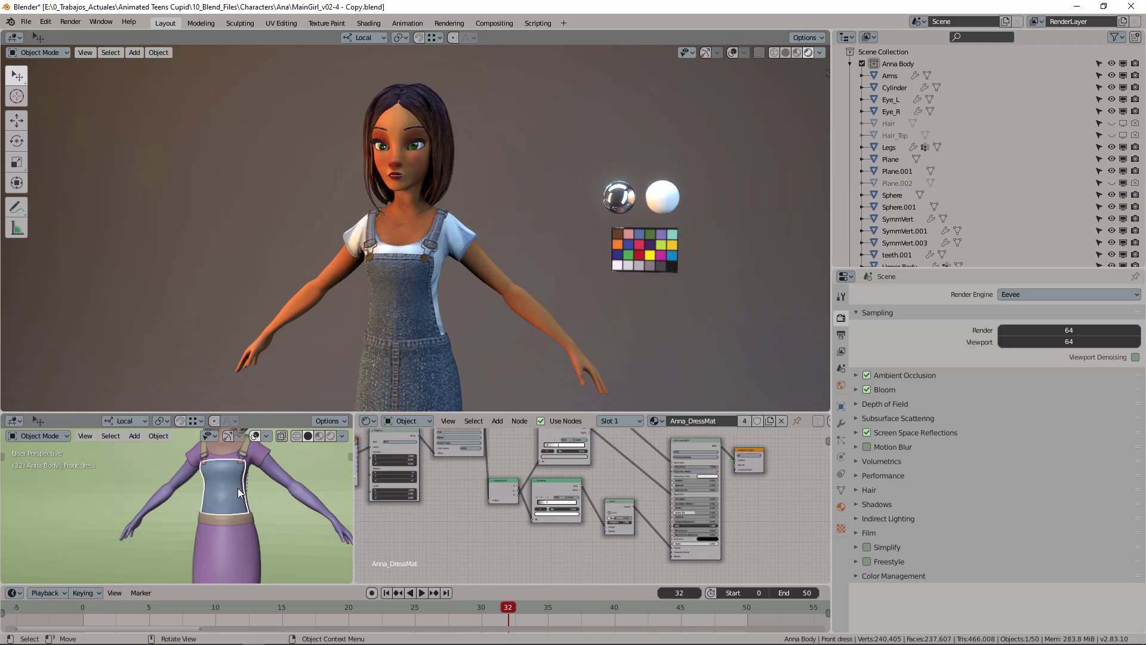
key("Tab")
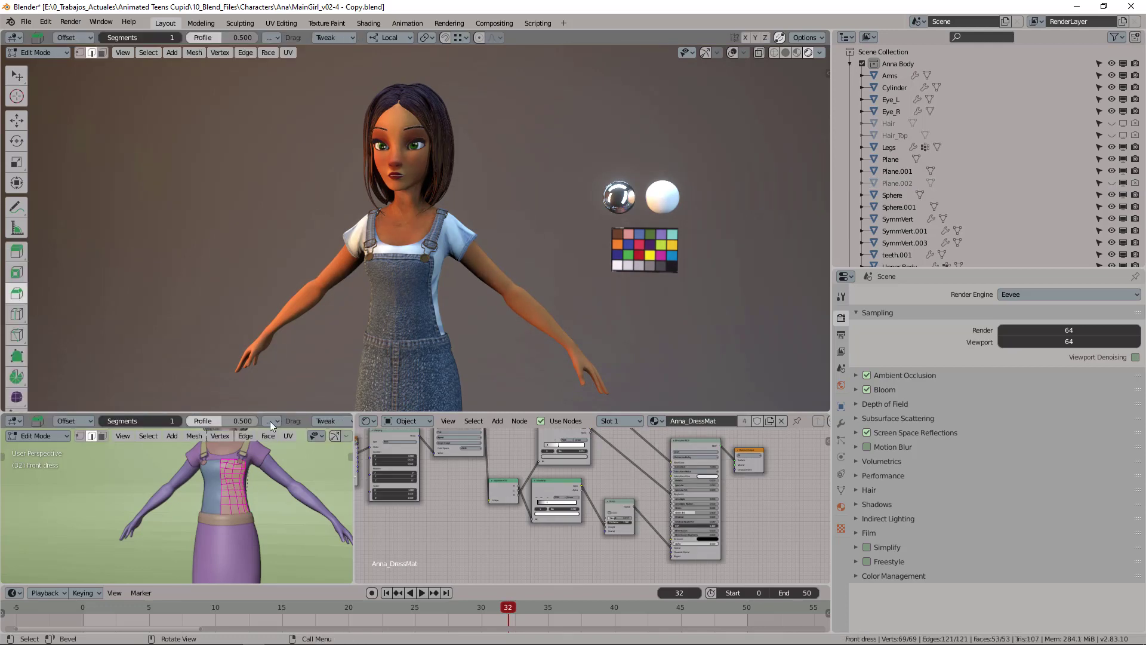
left_click_drag(296, 412, 309, 251)
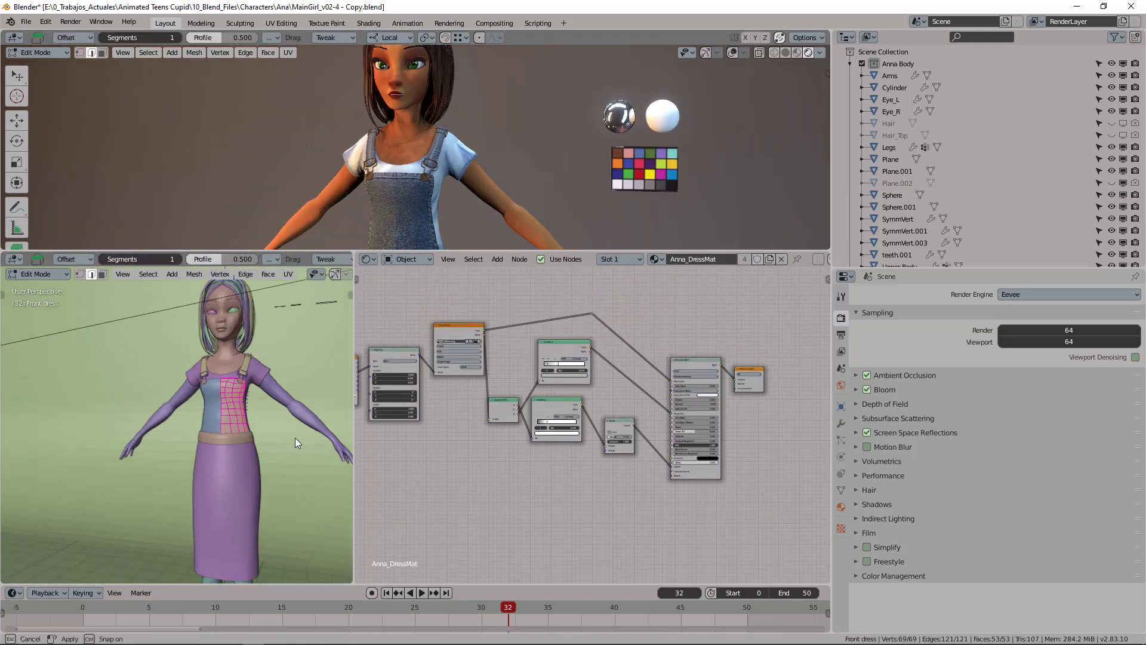
scroll(295, 438, "up", 5)
scroll(240, 439, "up", 2)
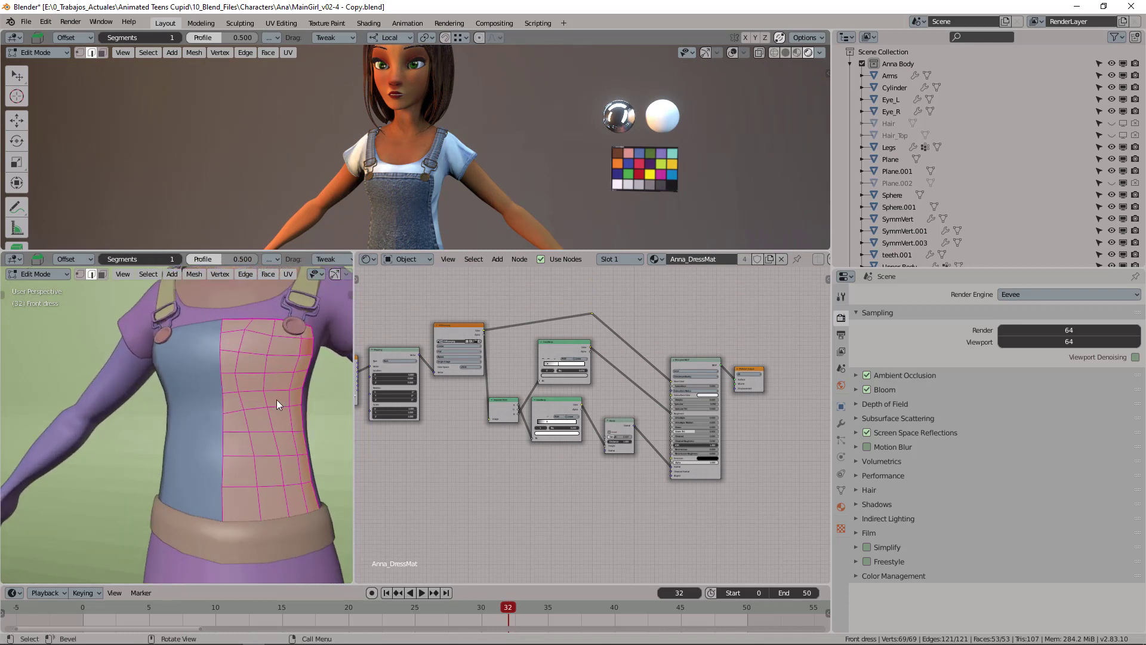
- Set the front dress mesh to vertex selection, clear the selection and select a single vertex near the bib's upper edge
middle_click_drag(263, 411, 210, 450, "shift")
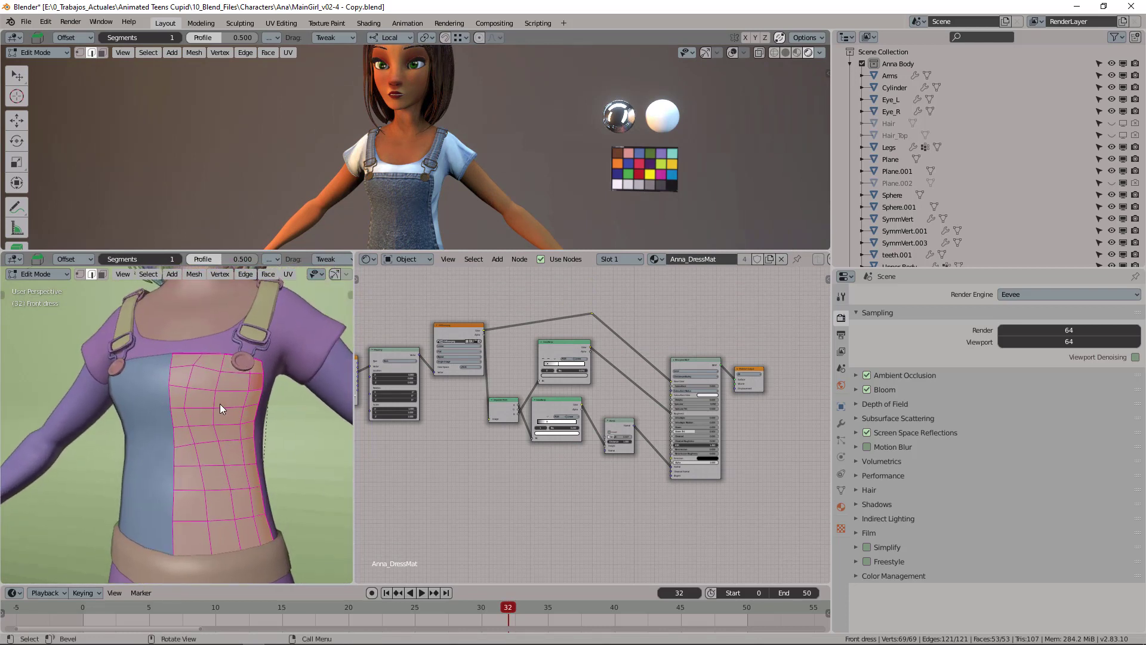
key("1")
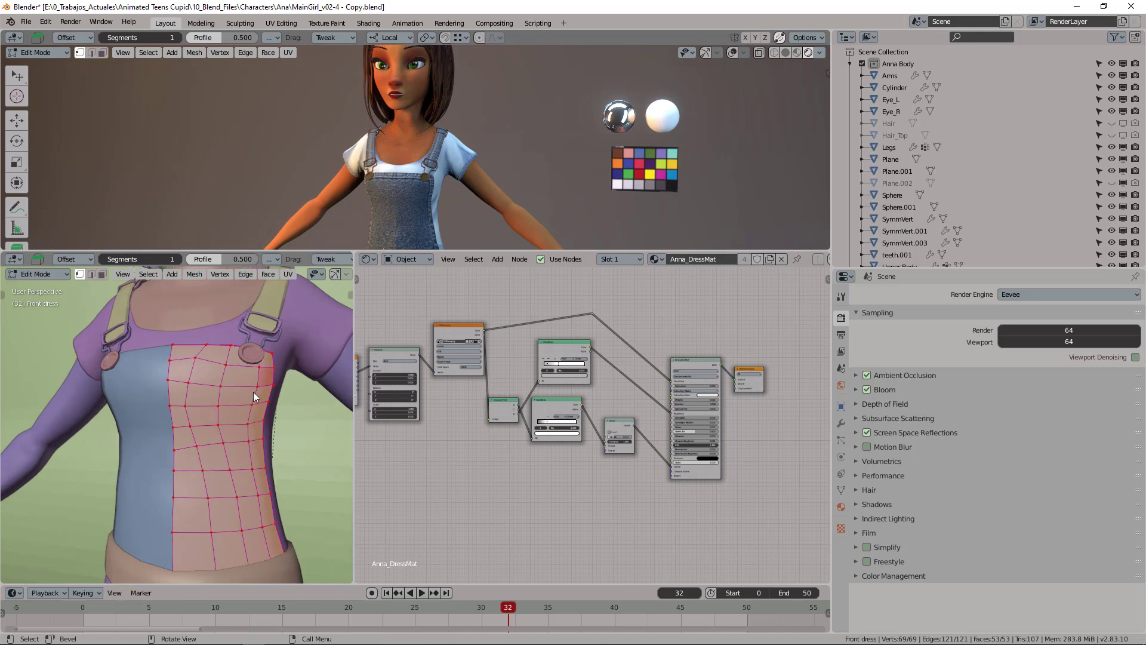
key("alt+a")
scroll(256, 390, "up", 2)
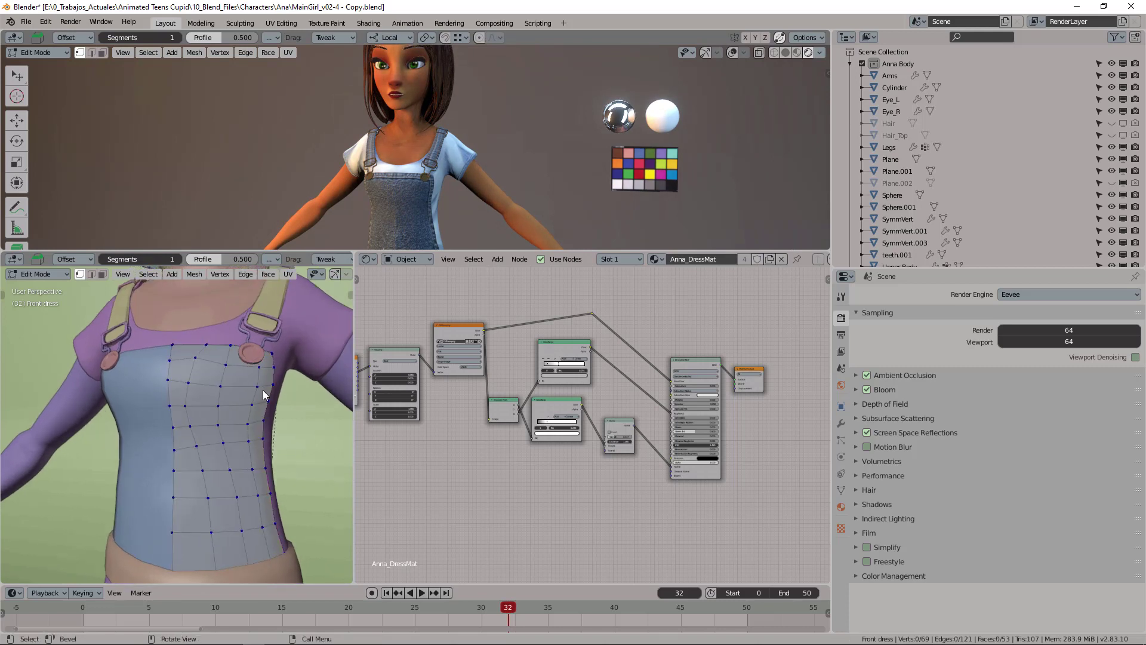
middle_click_drag(264, 384, 231, 342)
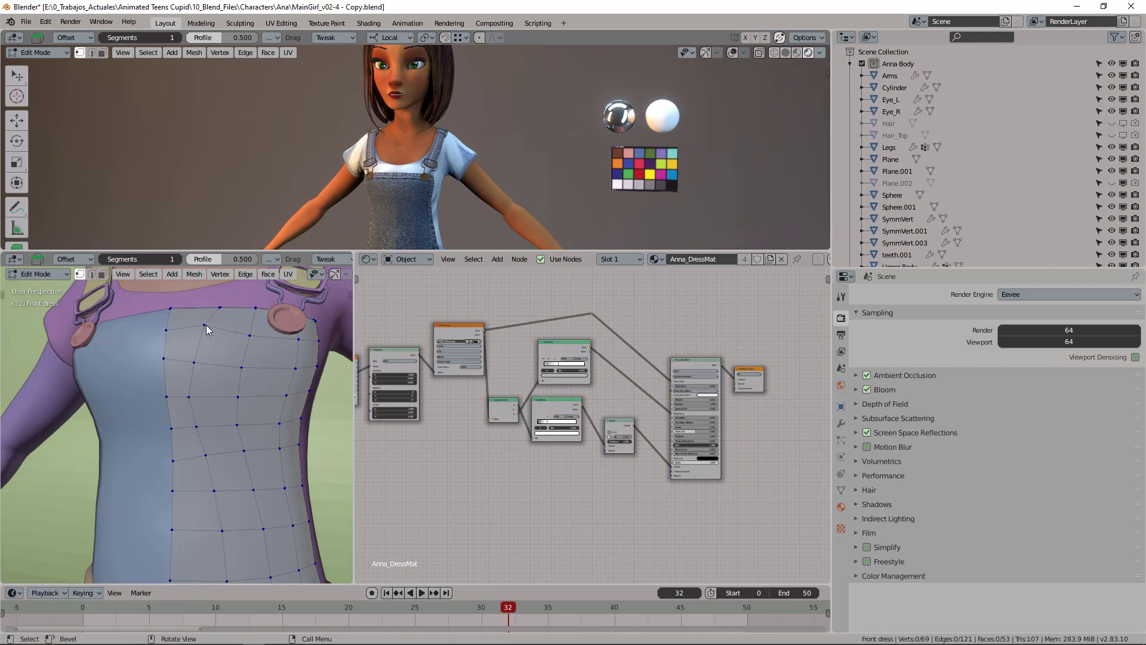
left_click(205, 326)
- Widen the solid-shaded viewport beside the Shader Editor and frame the selected vertex on the bib
middle_click_drag(269, 378, 334, 369)
left_click_drag(353, 345, 537, 346)
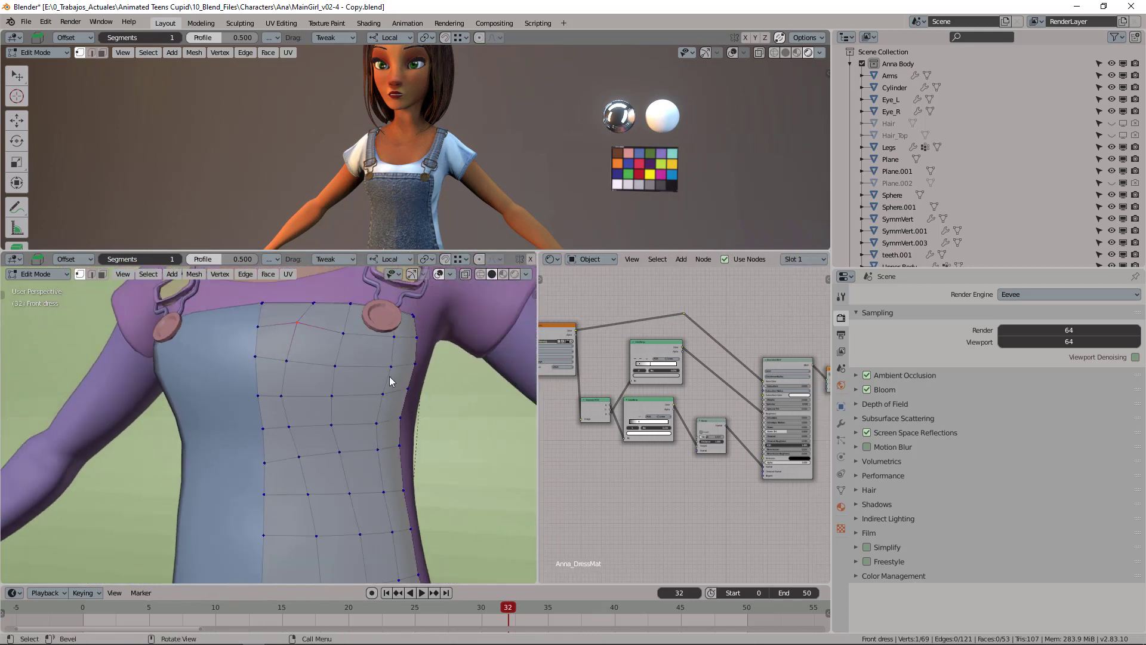
middle_click_drag(391, 377, 281, 347)
key("KP_Decimal")
scroll(352, 391, "down", 5)
scroll(382, 396, "down", 3)
scroll(360, 372, "up", 3)
left_click(225, 350)
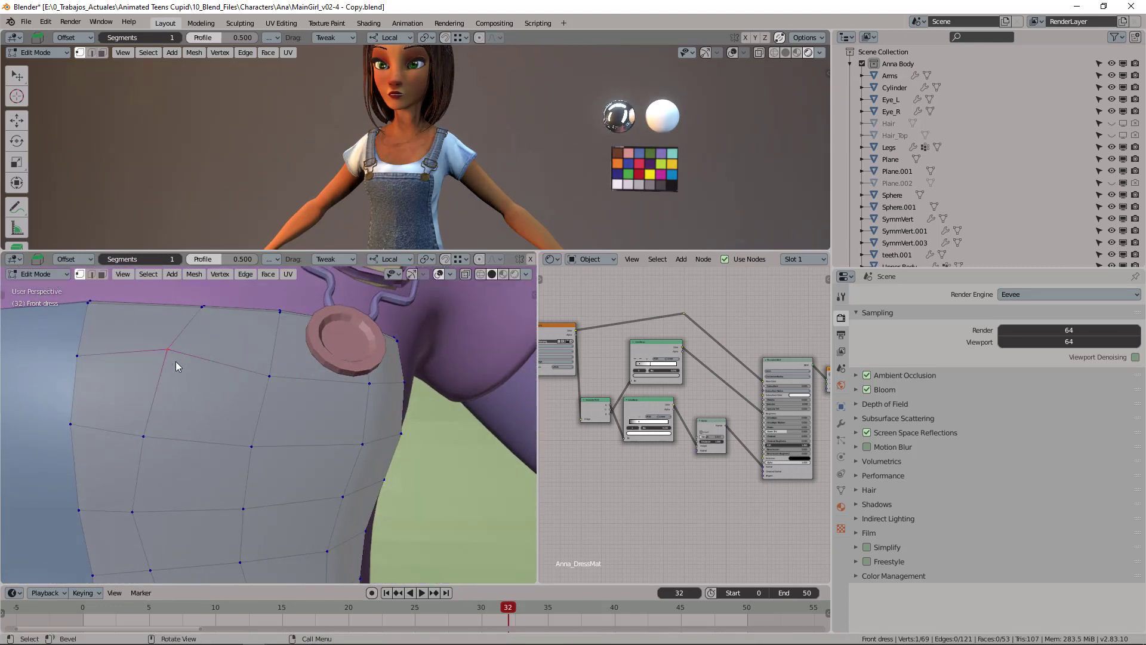
- Switch to face selection, select three faces of the upper bib one at a time and clear the selection
key("3")
left_click(240, 356)
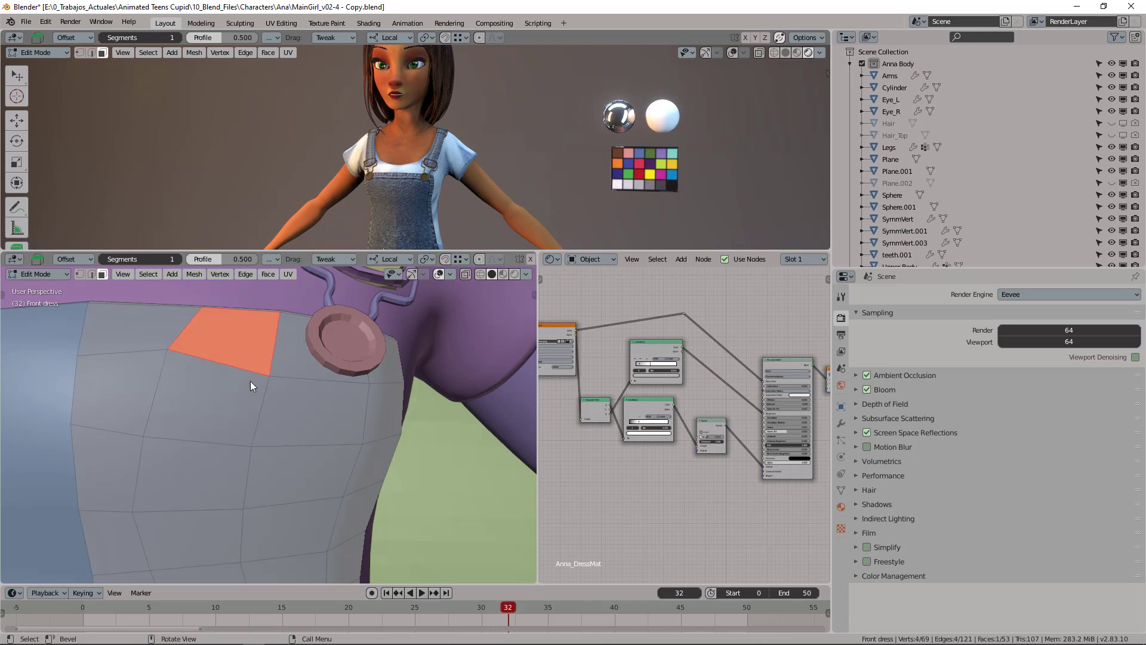
left_click(297, 356)
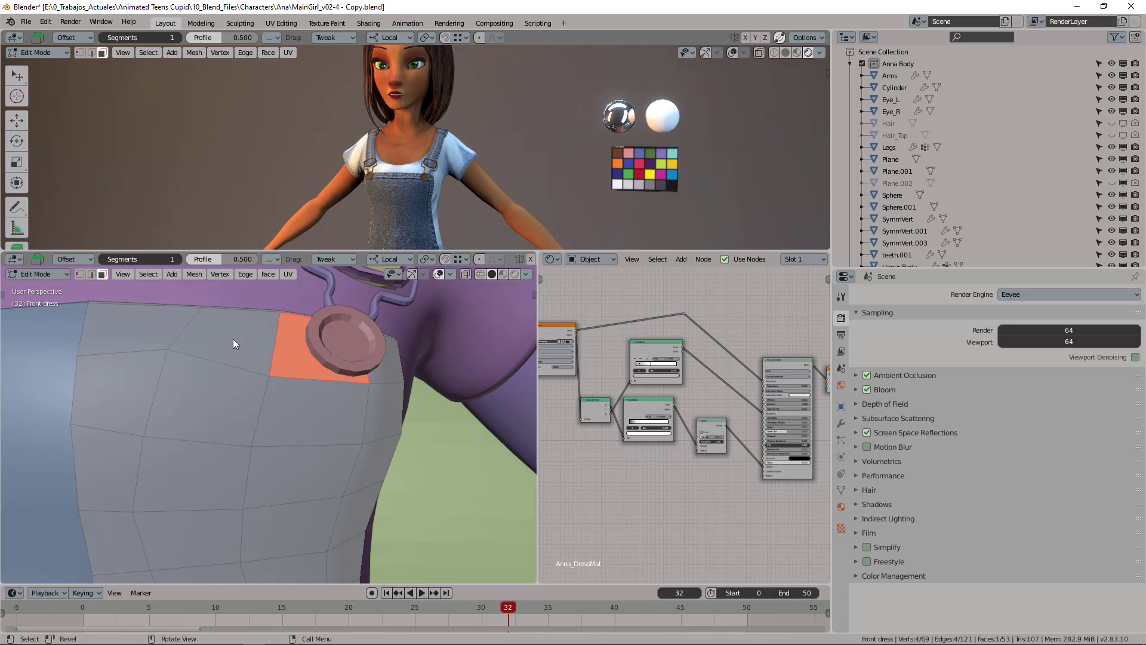
left_click(218, 409)
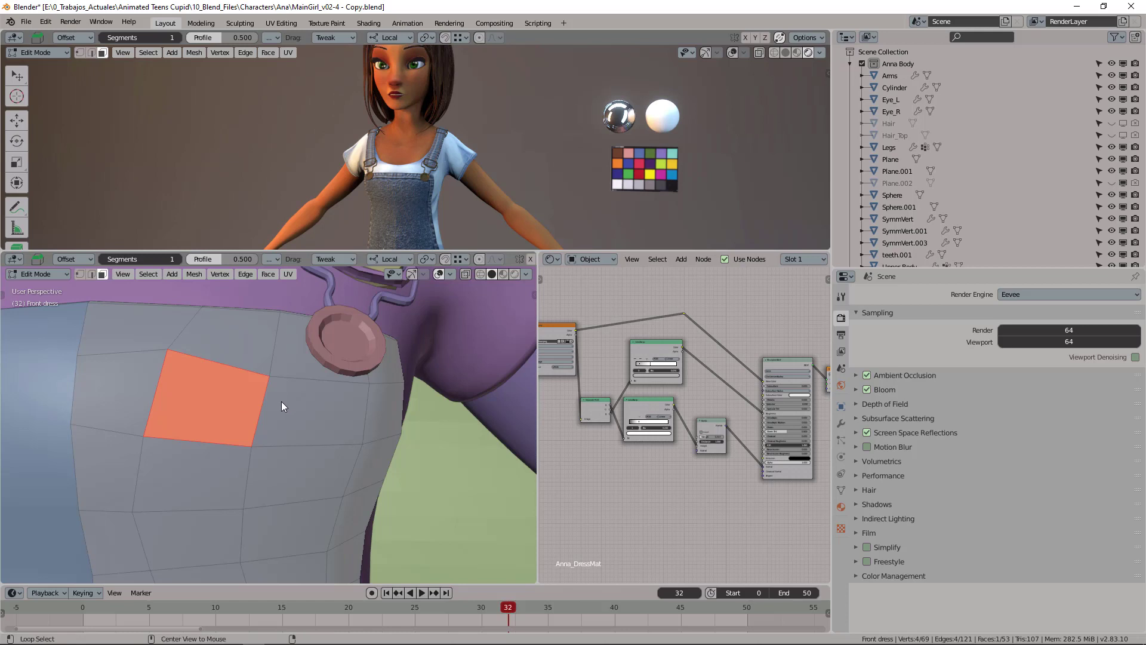
key("alt+a")
- Select the face just below the strap button, then all faces of the front dress mesh
scroll(307, 383, "down", 3)
middle_click_drag(335, 409, 274, 343)
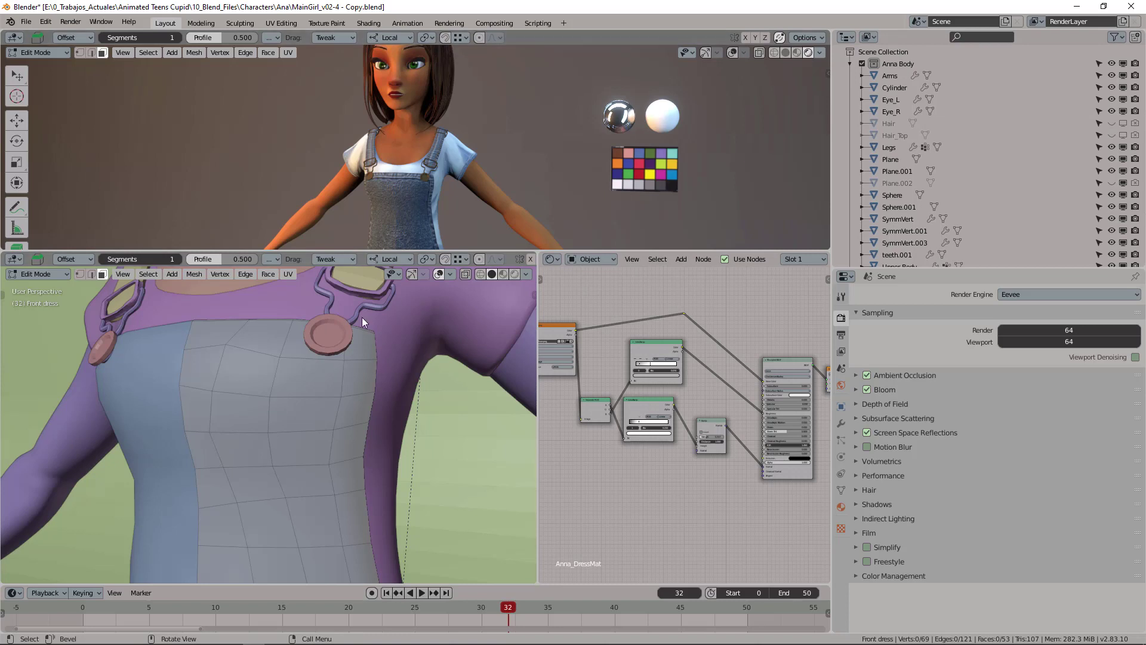
left_click(279, 359)
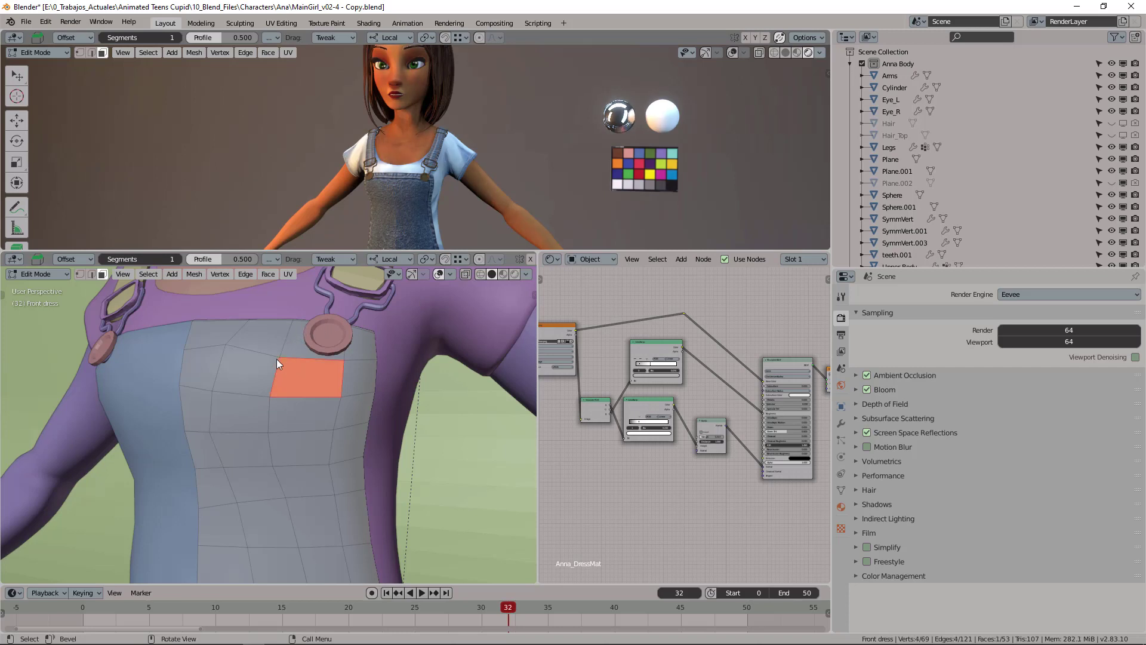
key("alt+a")
key("a")
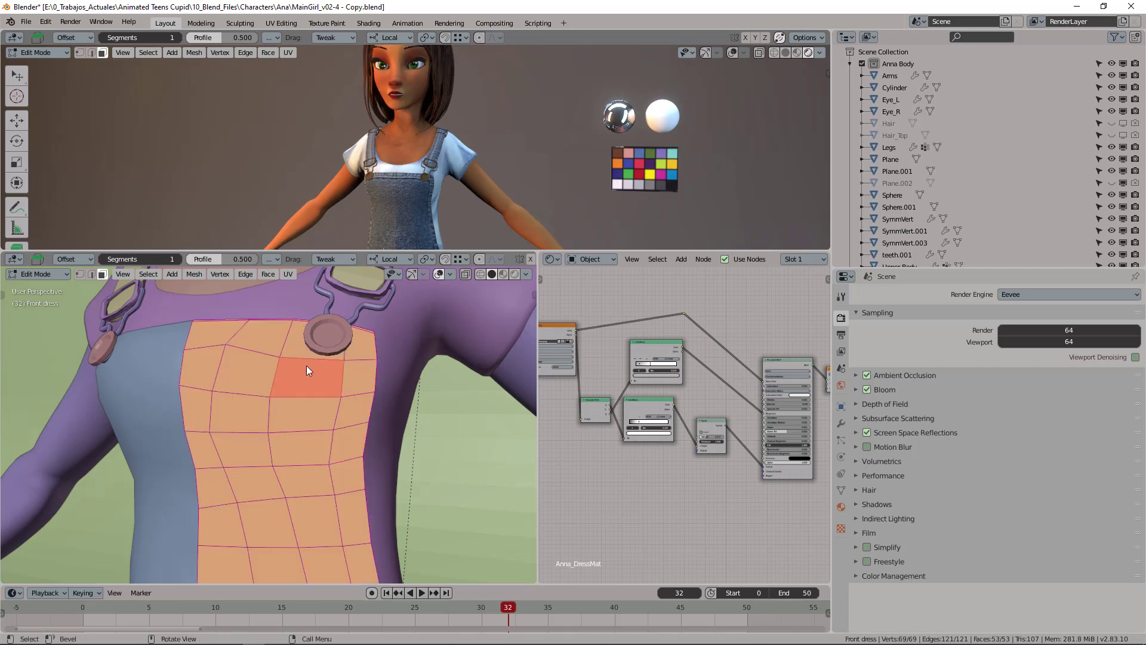
- Return to vertex selection, select a vertex near the bib's upper edge, then clear the selection and examine the dress from the side
key("1")
left_click(282, 344)
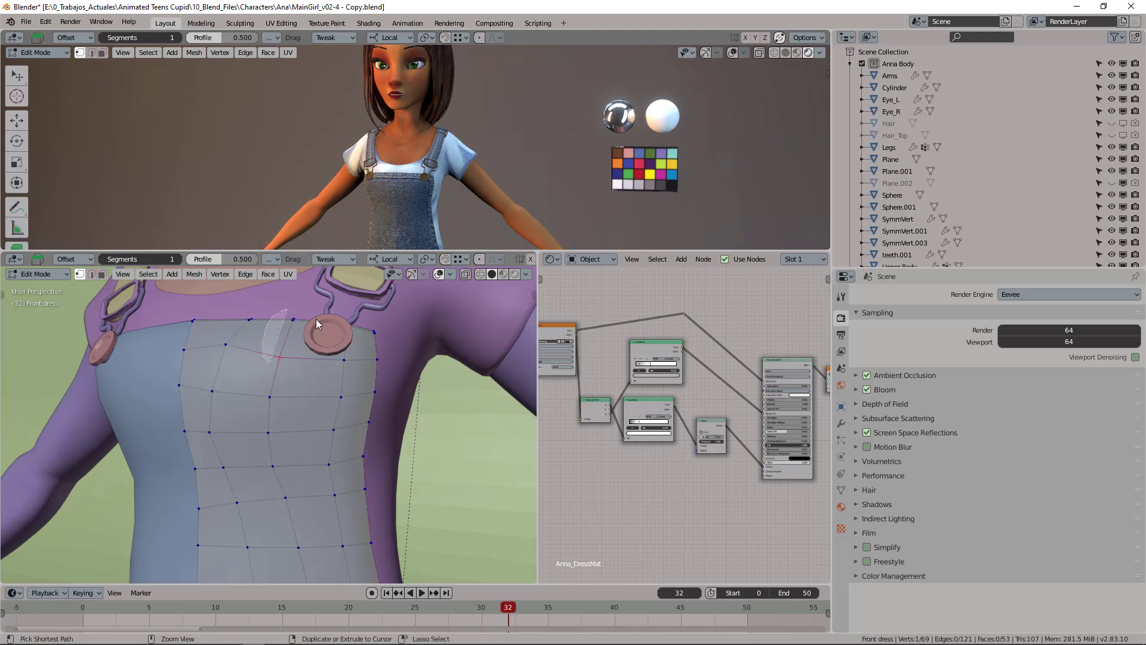
left_click(319, 312, "ctrl")
key("alt+a")
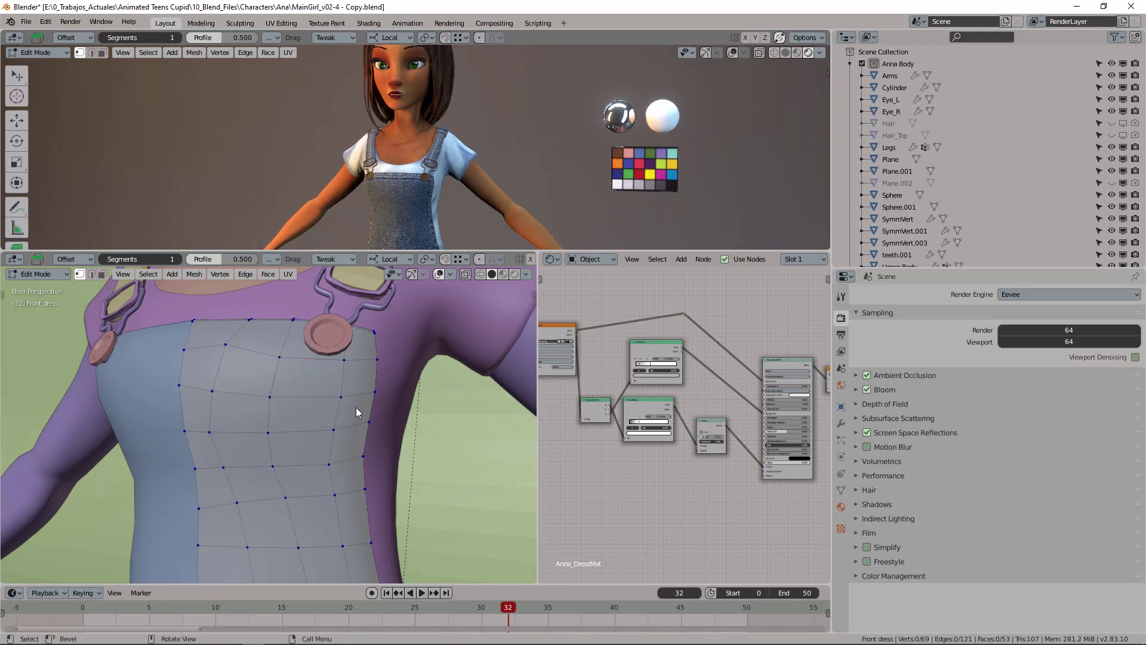
scroll(356, 408, "up", 3)
middle_click_drag(382, 390, 362, 425)
scroll(420, 425, "down", 3)
scroll(375, 427, "down", 3)
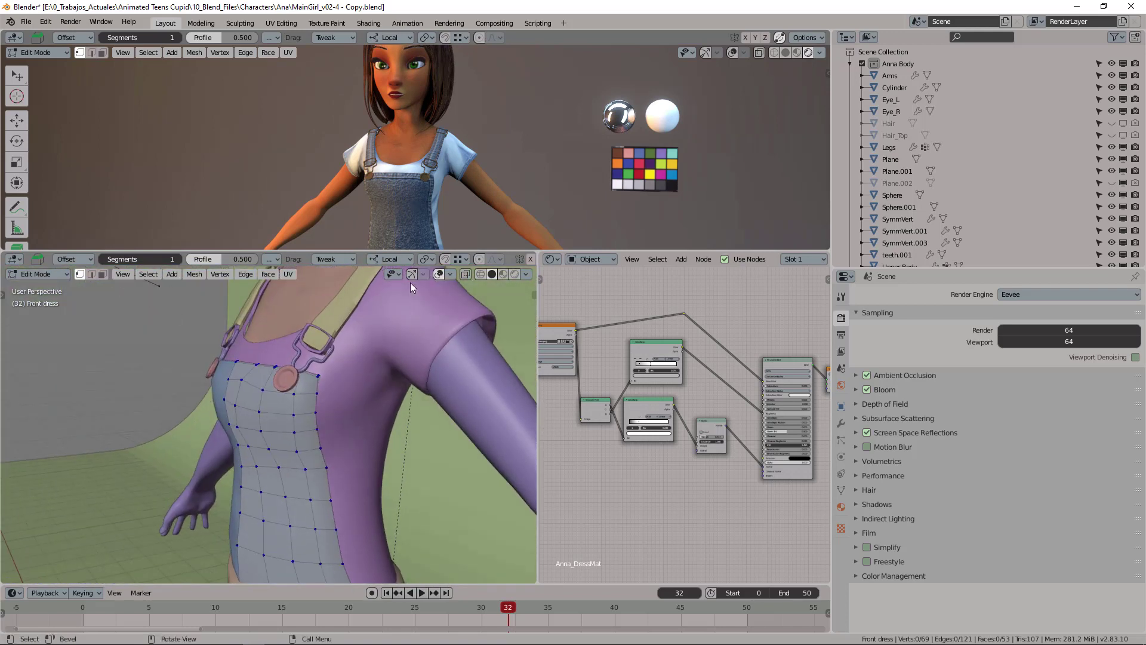
- Make the rendered viewport taller to show more of the character and bring the dress mesh back to a front view
left_click_drag(422, 251, 422, 349)
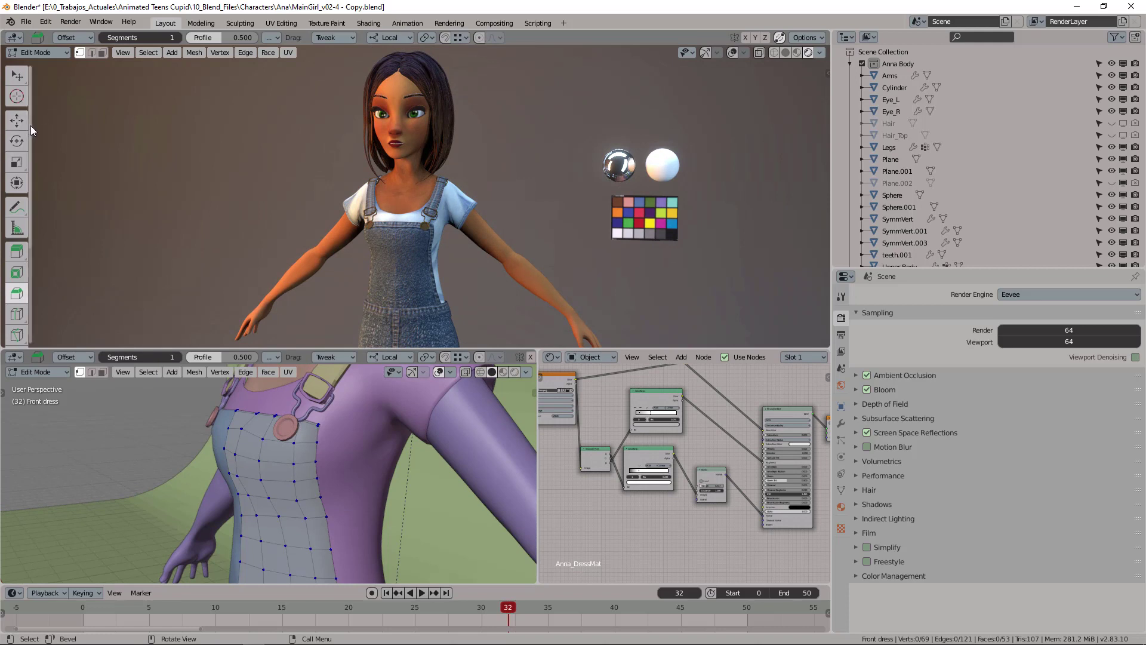
left_click_drag(30, 125, 33, 257)
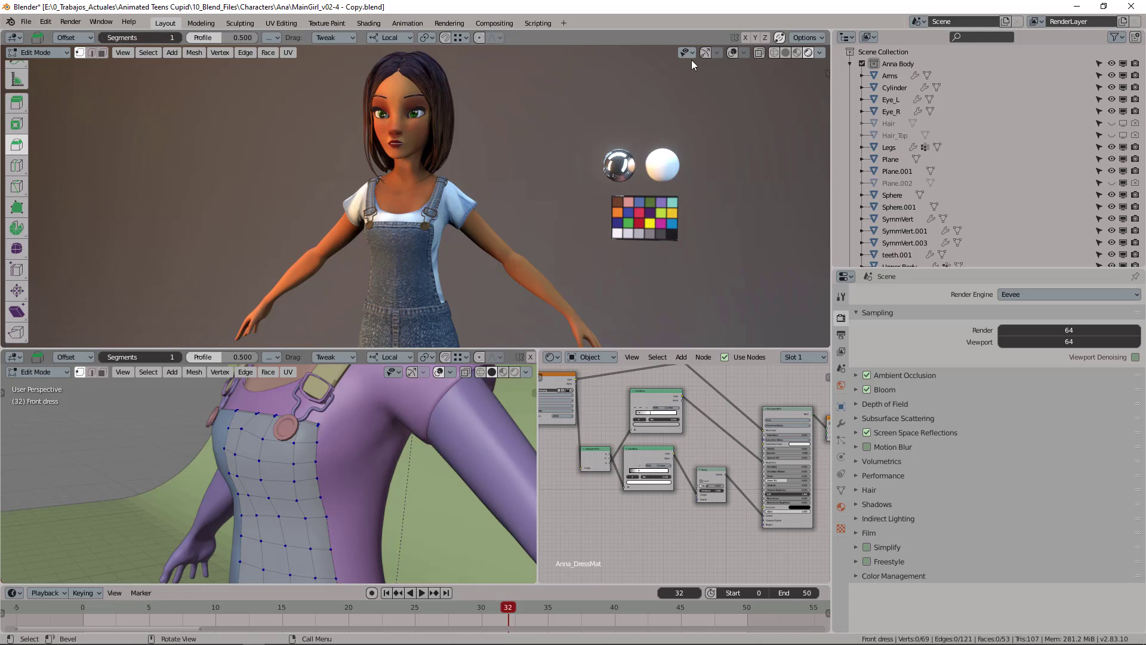
middle_click_drag(407, 443, 299, 435)
scroll(377, 483, "down", 2)
scroll(367, 446, "up", 3)
middle_click_drag(374, 443, 592, 380)
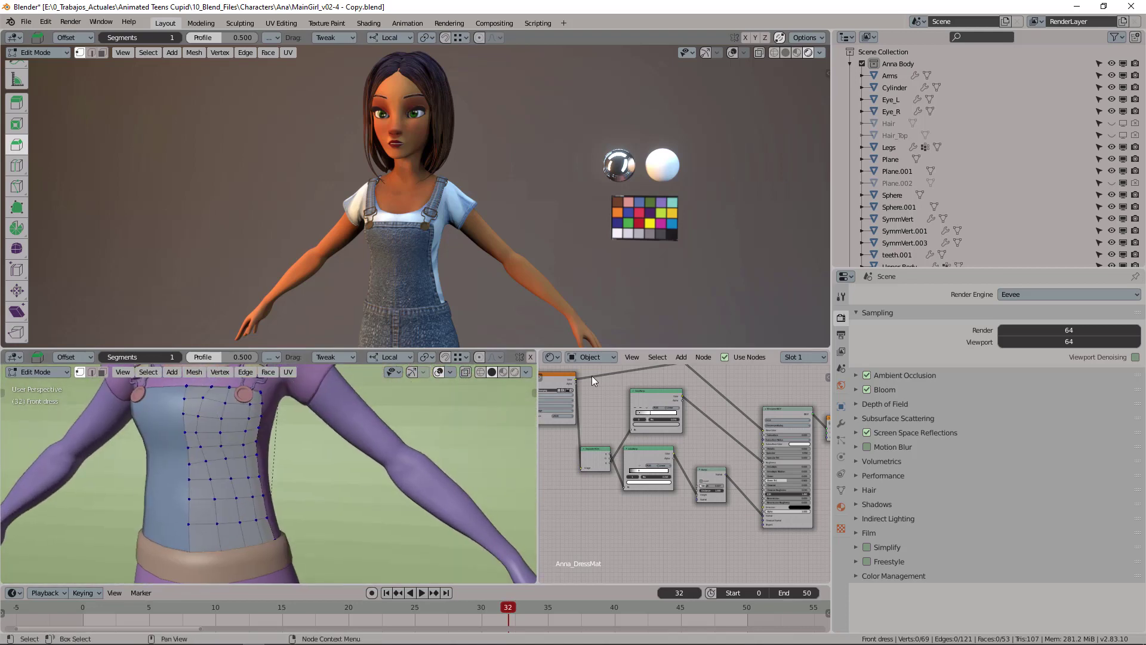
- Change the Shader Editor area to the Graph Editor and on to the Image Editor, displaying Diffuse.png with the dress UVs
left_click(560, 358)
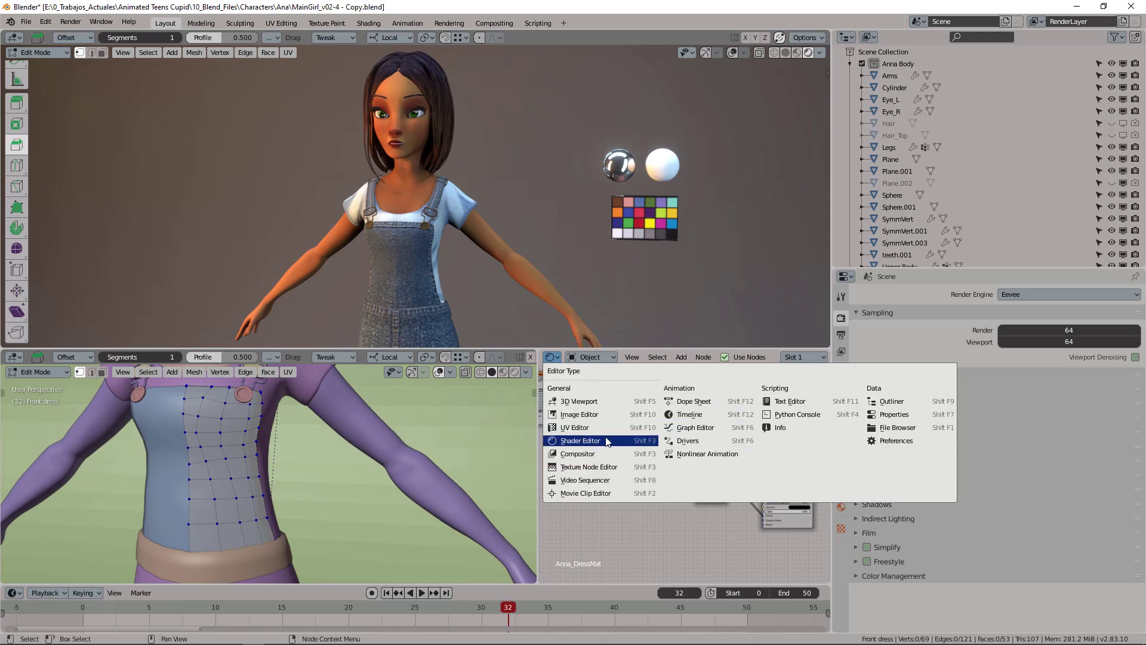
left_click(700, 429)
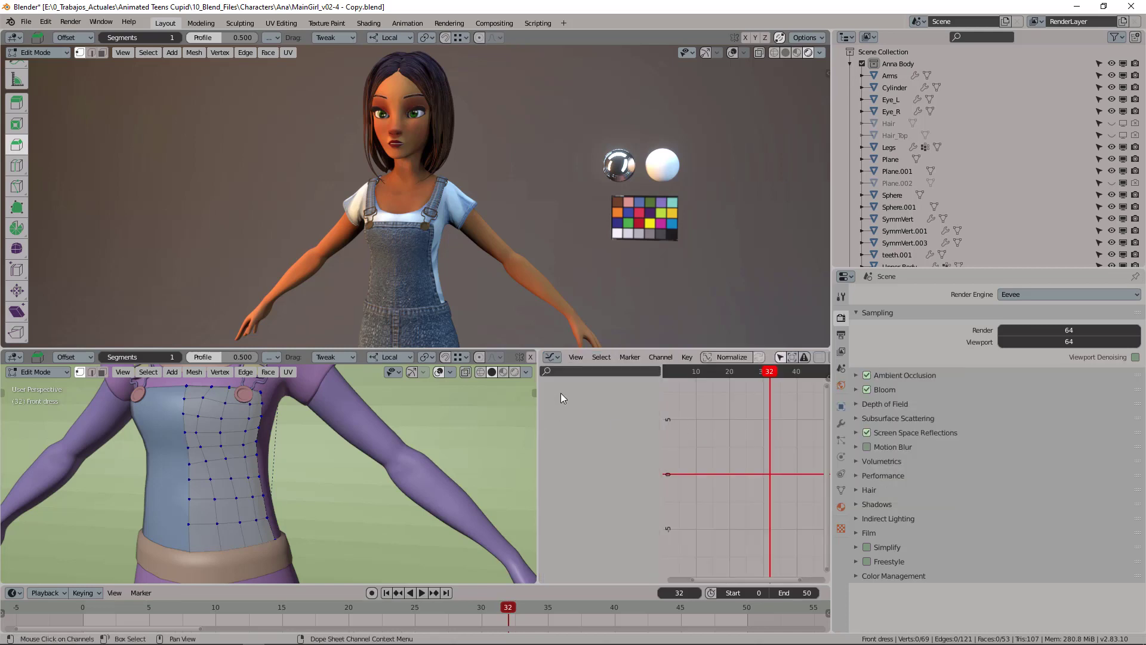
left_click(554, 359)
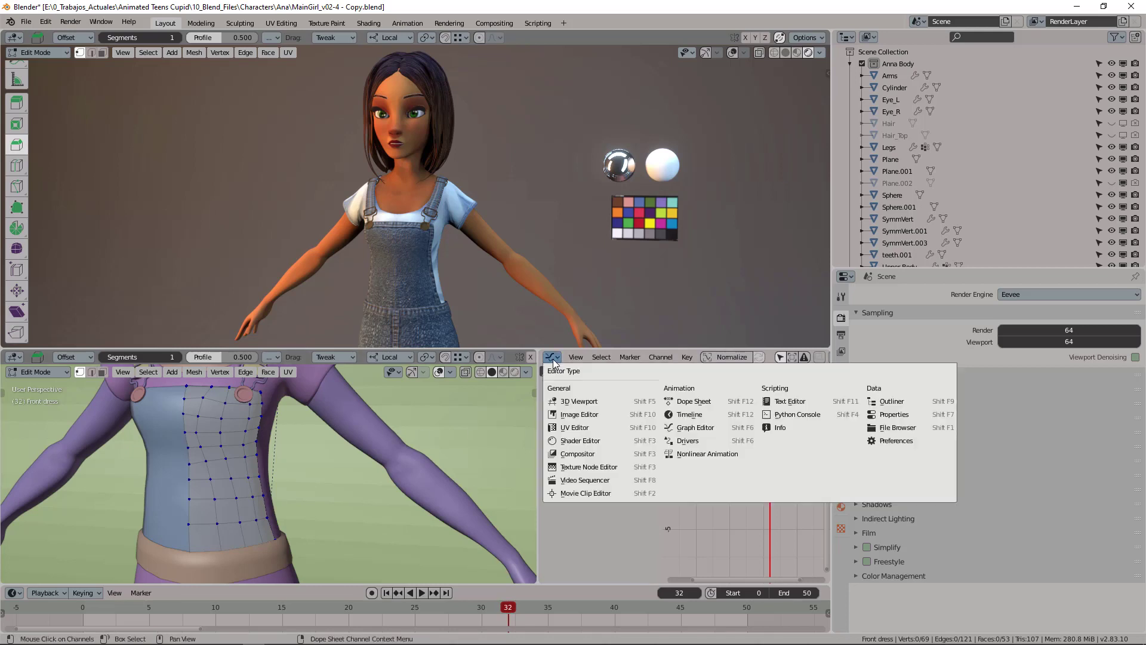
left_click(598, 415)
left_click(634, 357)
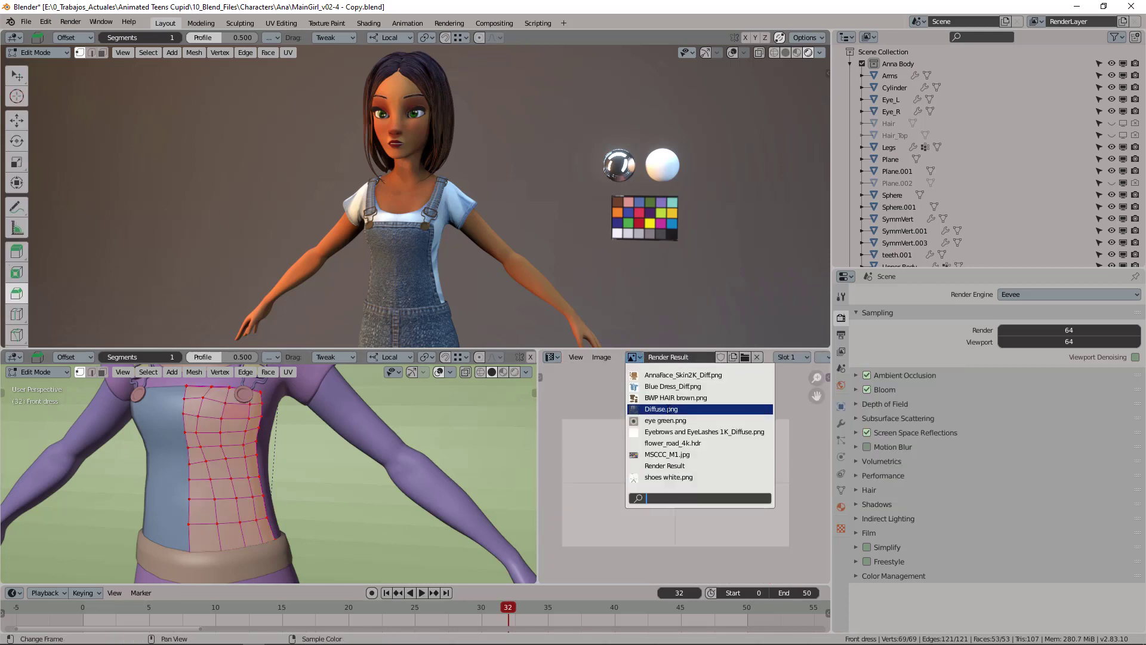
left_click(662, 409)
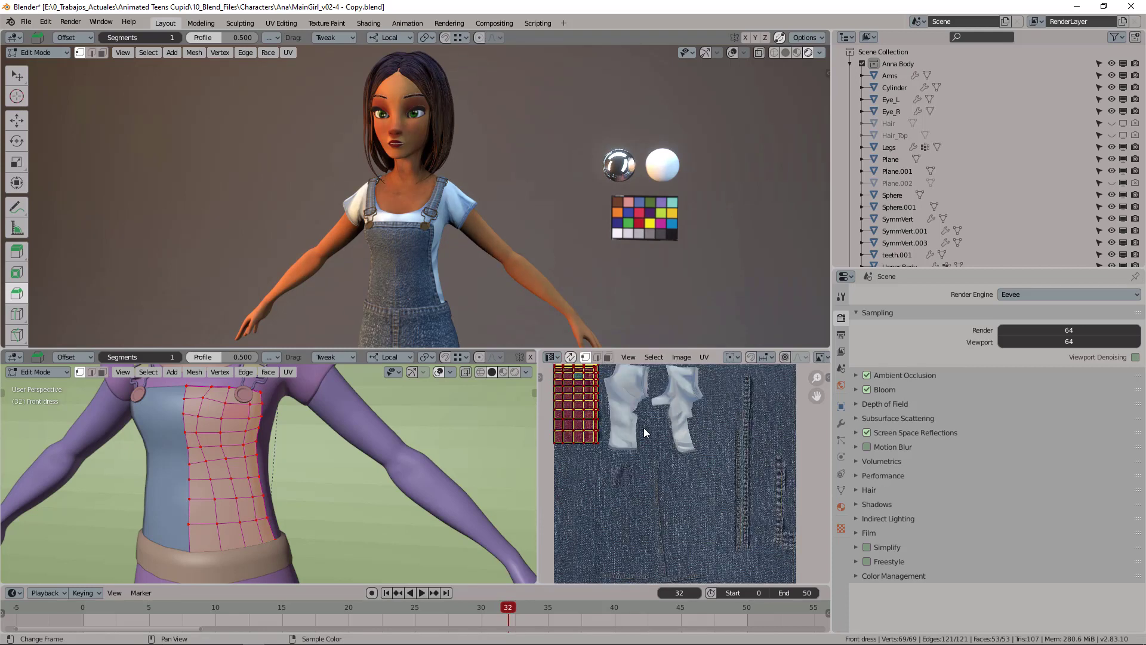
- Select the outer upper corner vertex of the bib's UV grid and examine how the UVs lie over the denim stitching
scroll(694, 431, "up", 8)
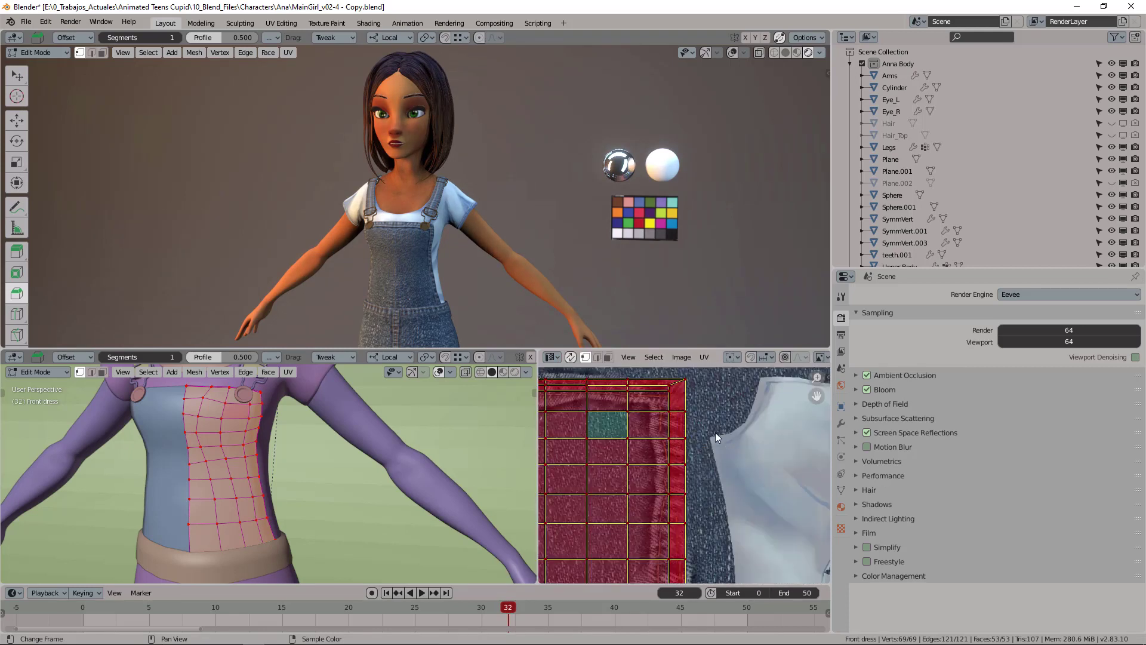
left_click(687, 391)
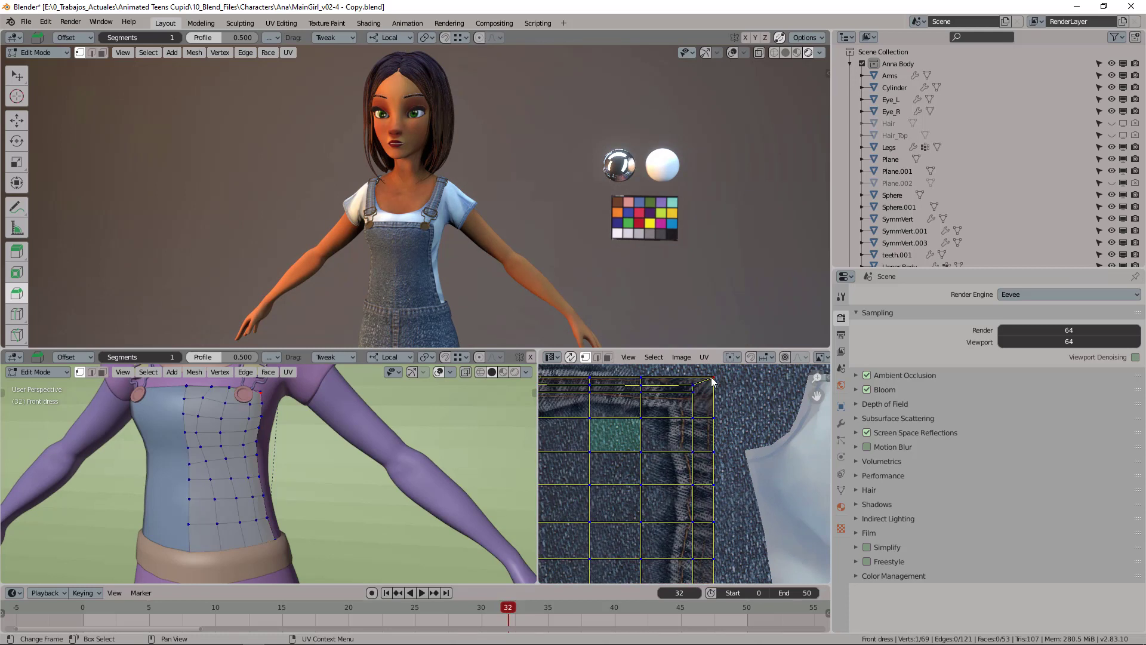
scroll(707, 403, "up", 2)
middle_click_drag(707, 402, 693, 450)
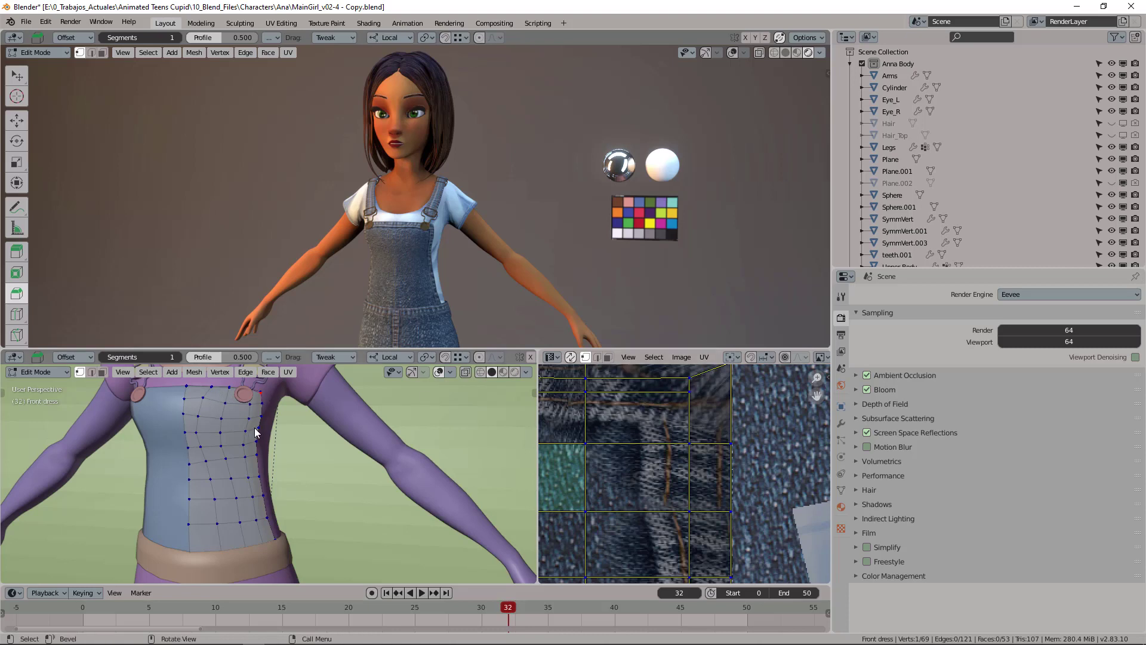
scroll(725, 463, "down", 3)
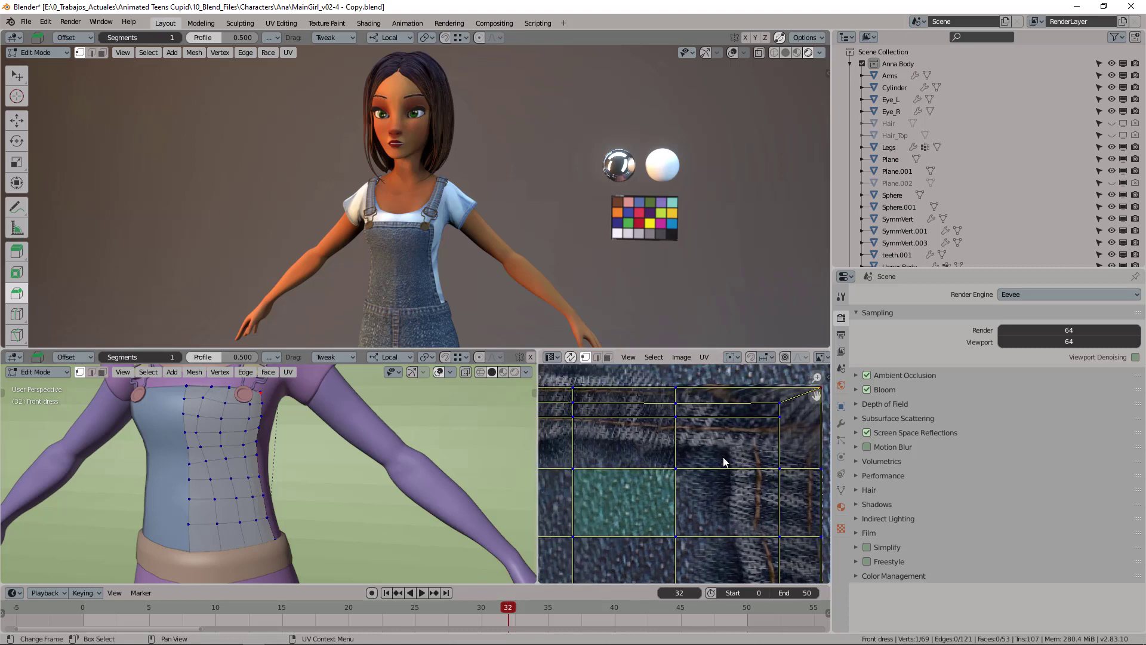
middle_click_drag(702, 450, 714, 509)
scroll(697, 448, "down", 3)
scroll(668, 426, "up", 2)
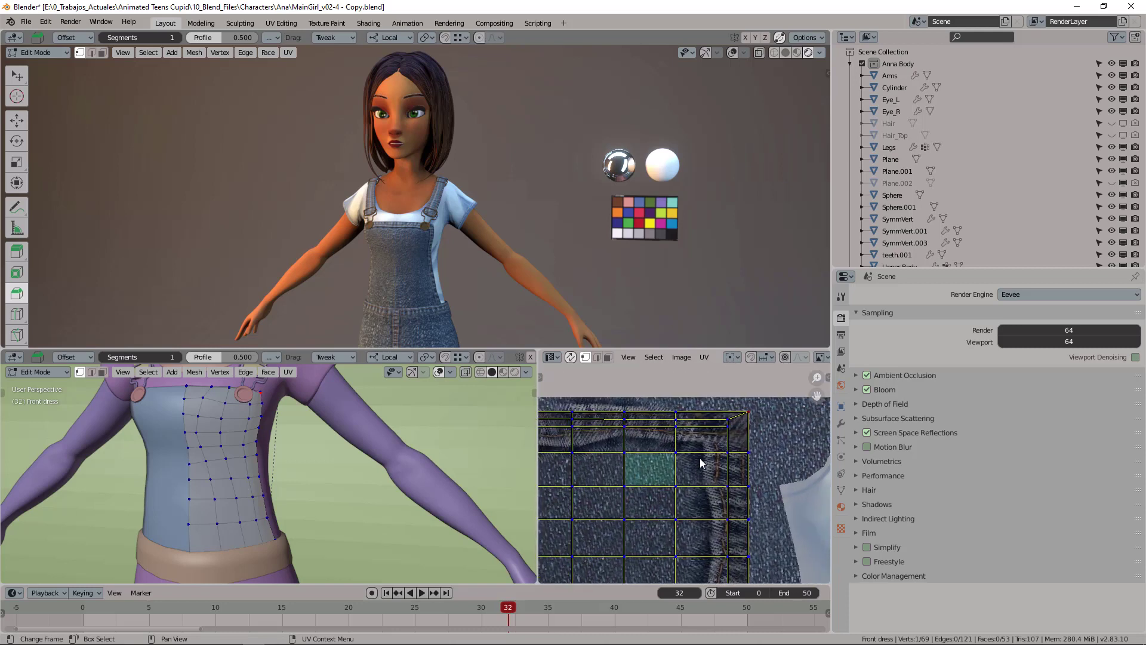
scroll(704, 464, "up", 1)
middle_click_drag(704, 424, 699, 435)
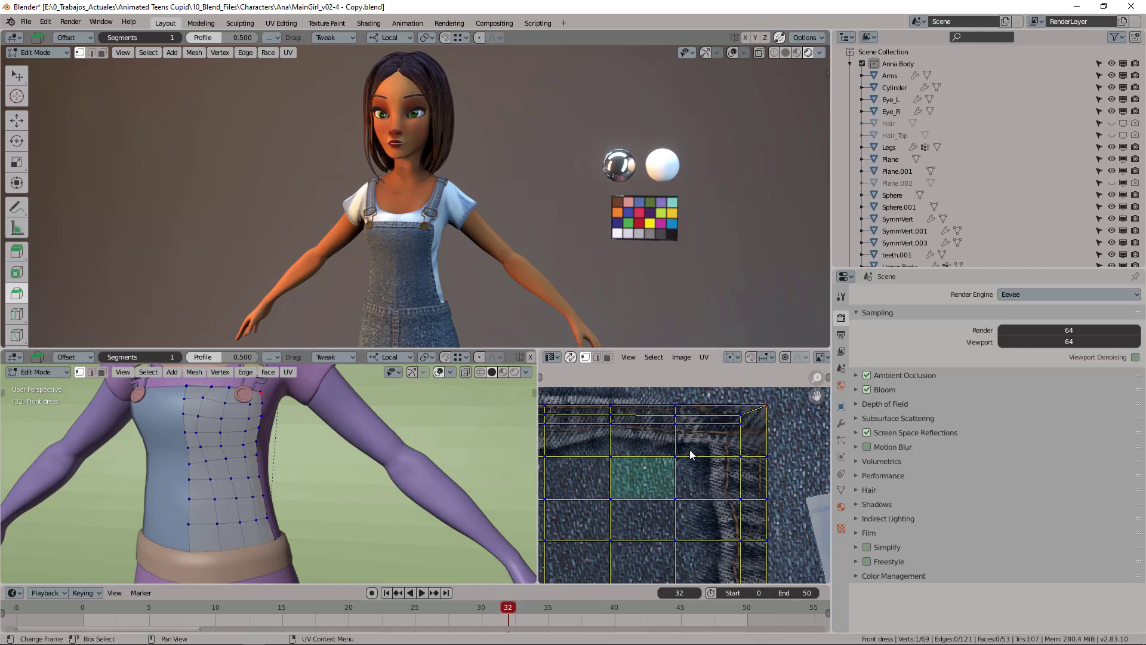
- Pick individual vertices on the bib mesh and in its UV grid to compare their positions
left_click(249, 420)
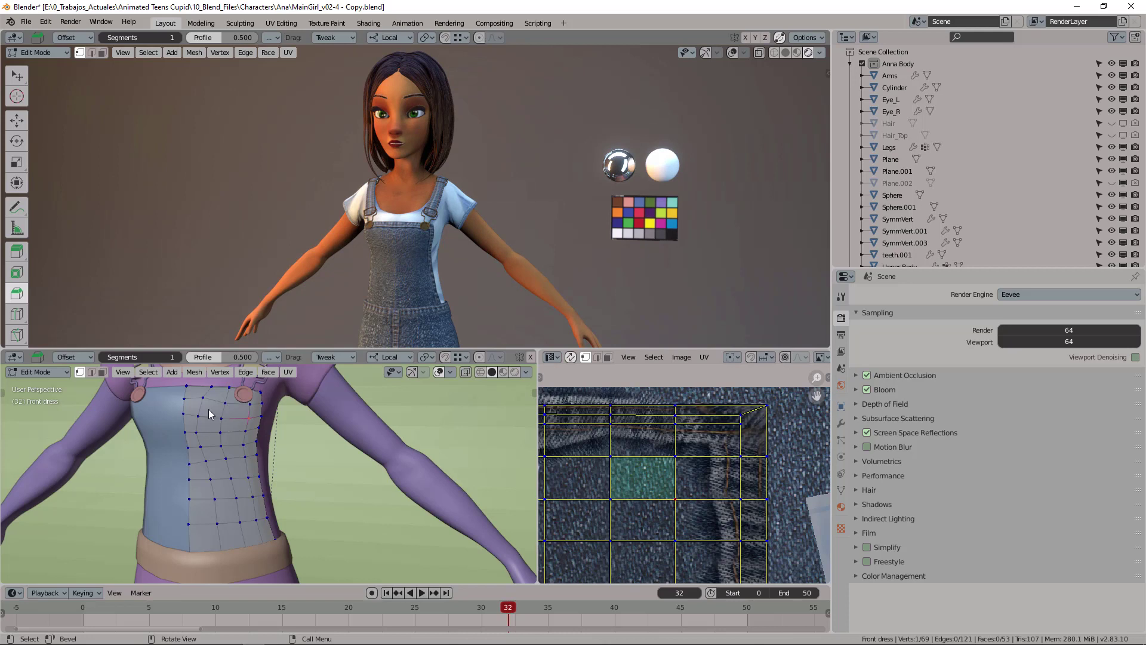
left_click(649, 458)
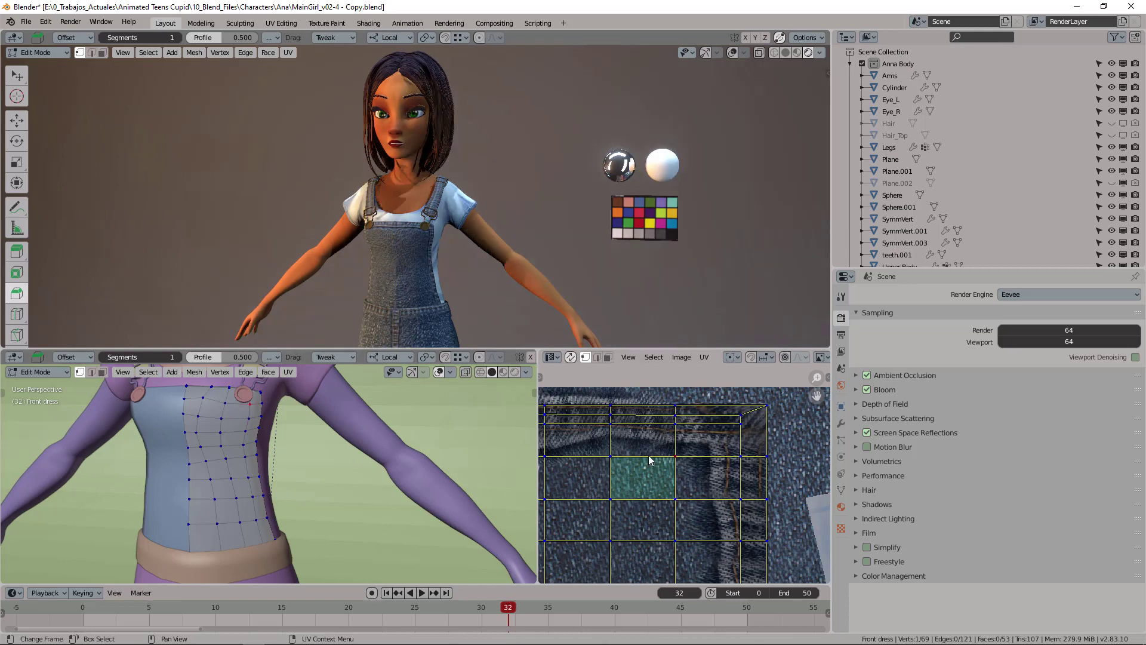
scroll(324, 459, "up", 6)
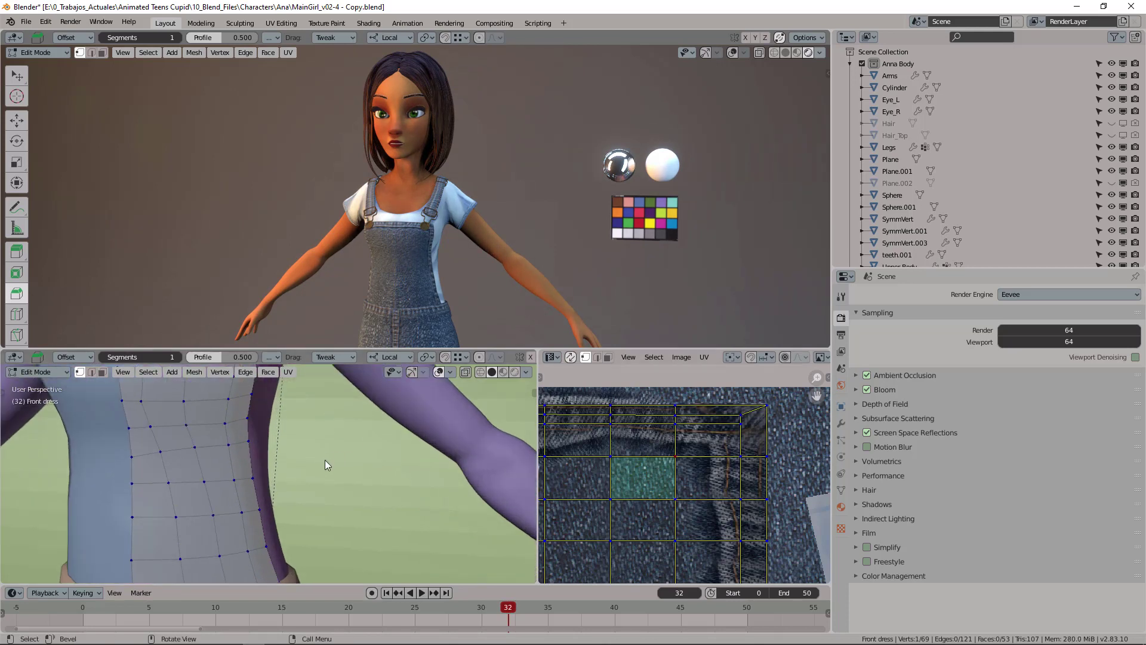
middle_click_drag(435, 521, 334, 414)
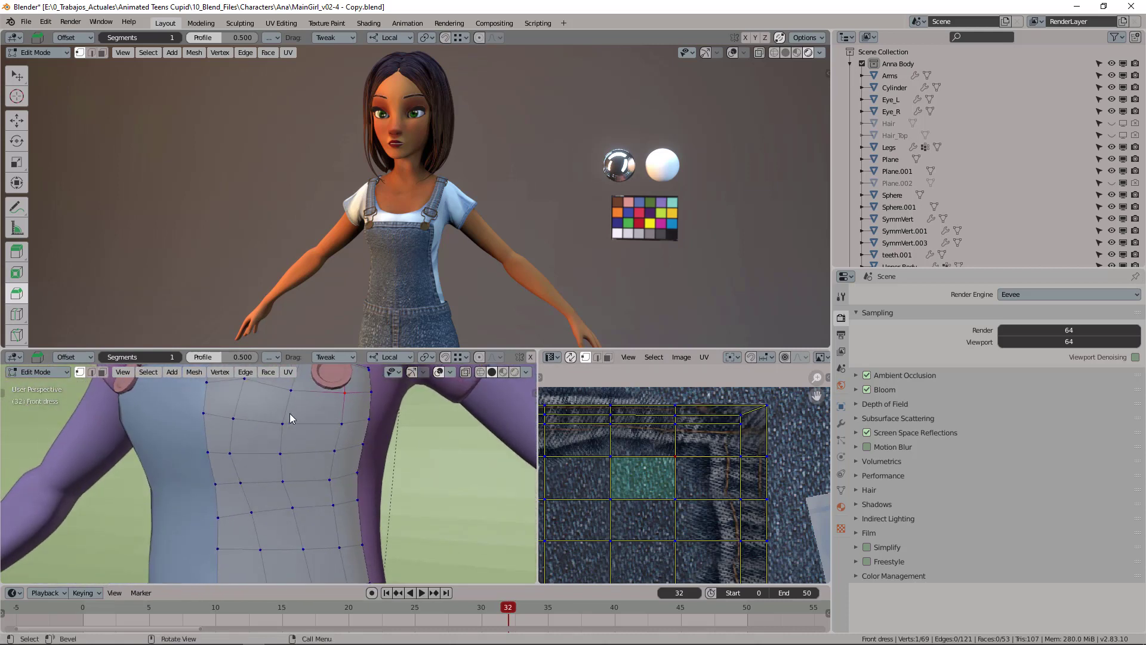
left_click(609, 426)
- Switch the dress mesh viewport from solid to wireframe shading
middle_click_drag(334, 429, 418, 394)
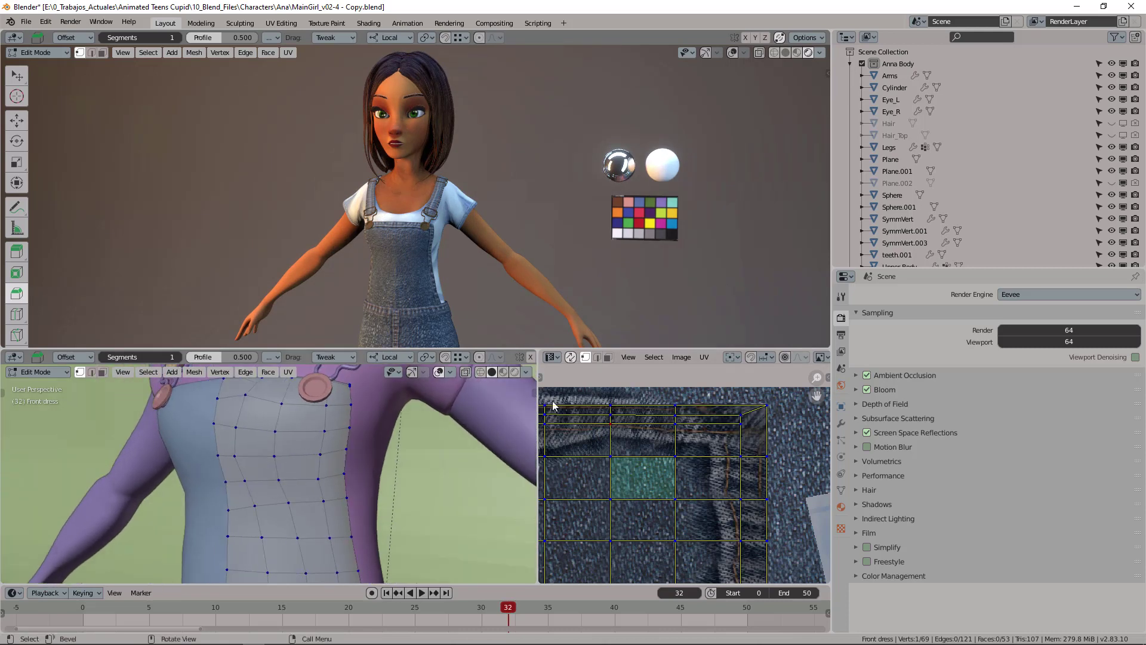
left_click(480, 373)
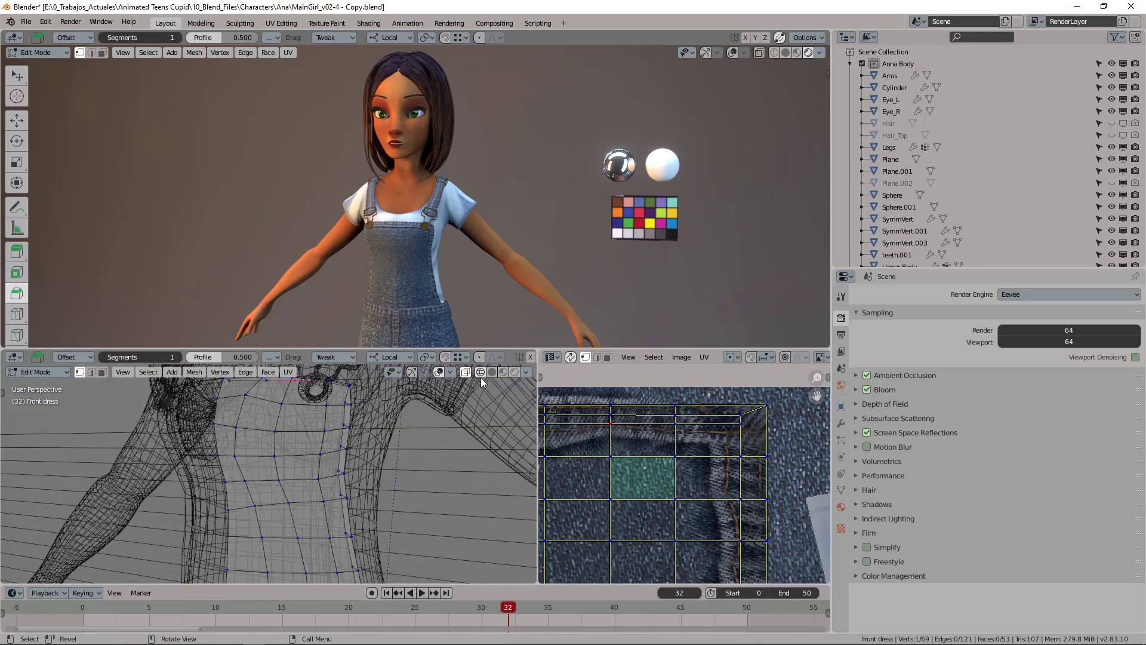
- Select a vertex near the upper edge of the front dress bib and move it slightly
middle_click_drag(470, 386, 393, 427)
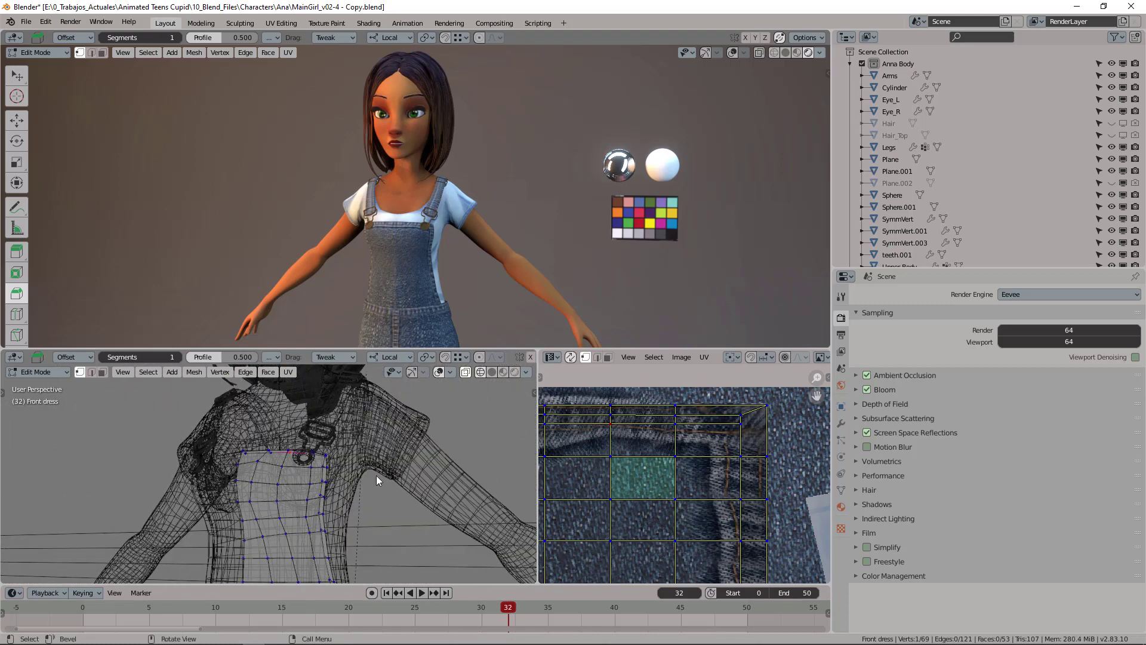
scroll(332, 486, "up", 12)
middle_click_drag(337, 486, 241, 428)
scroll(357, 515, "down", 9)
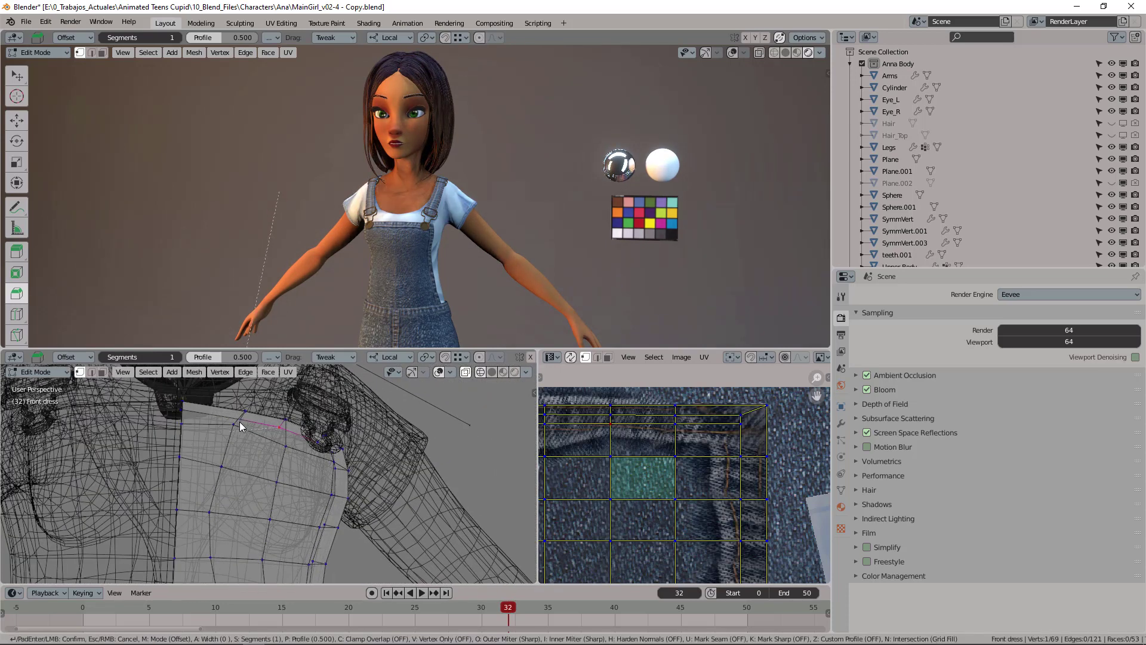
left_click(282, 428)
left_click(229, 424)
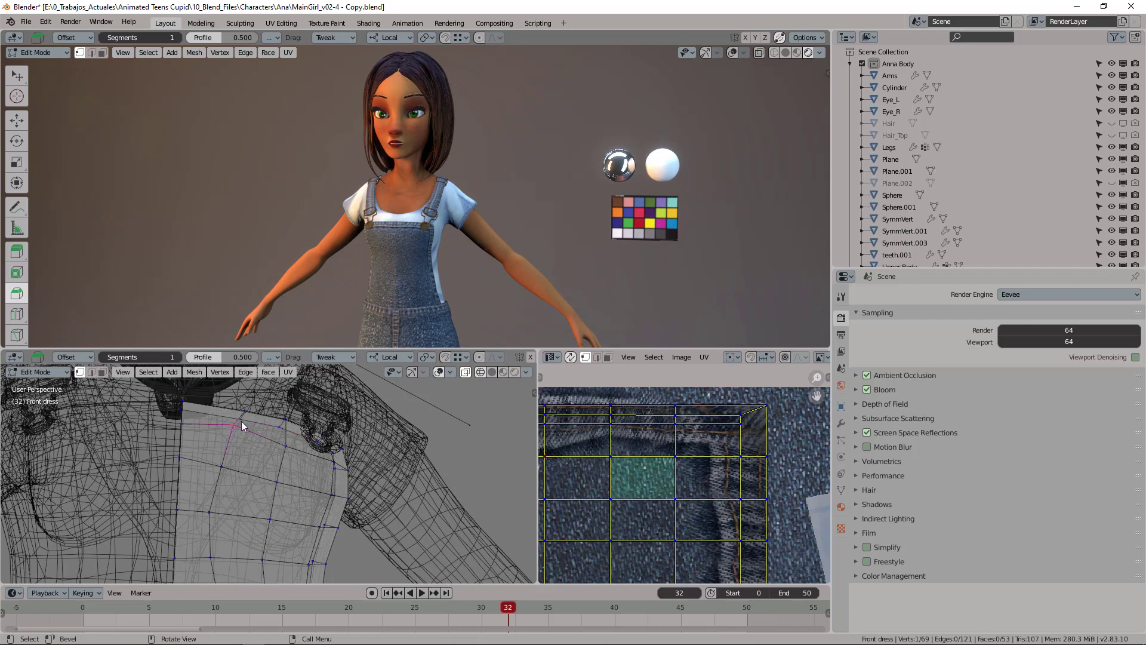
key("g")
scroll(269, 431, "up", 3)
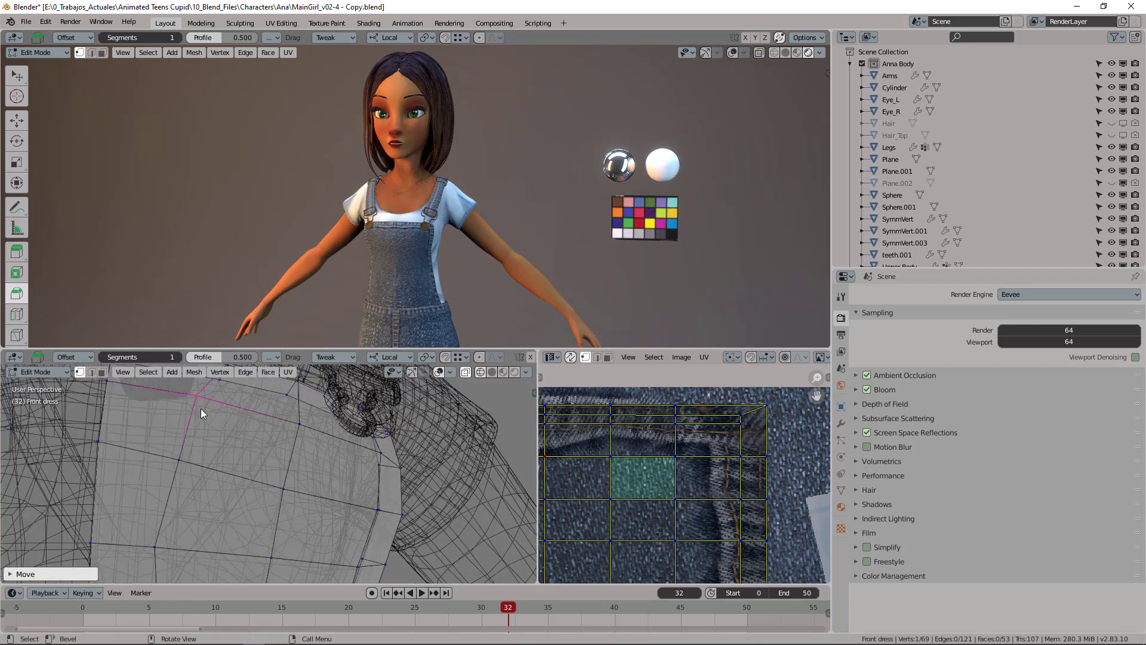
scroll(291, 427, "down", 5)
middle_click_drag(332, 447, 274, 456)
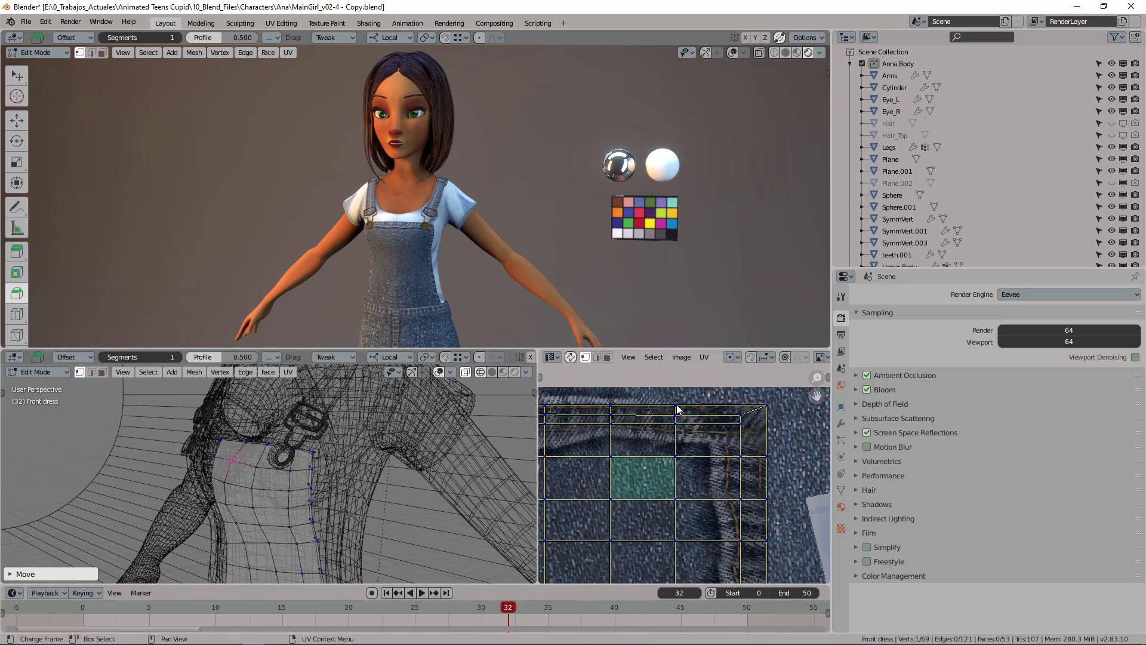
- Pick a vertex on the upper edge of the bib's UV grid and return the front dress to Object Mode
left_click(676, 405)
key("KP_Decimal")
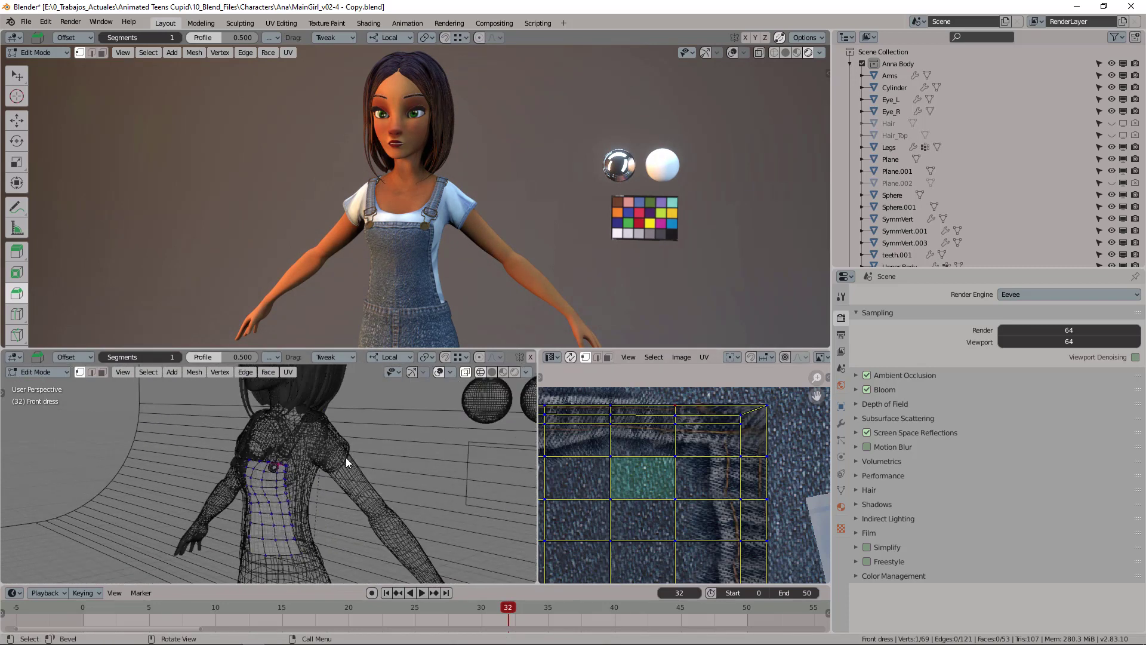
scroll(346, 458, "down", 6)
key("Tab")
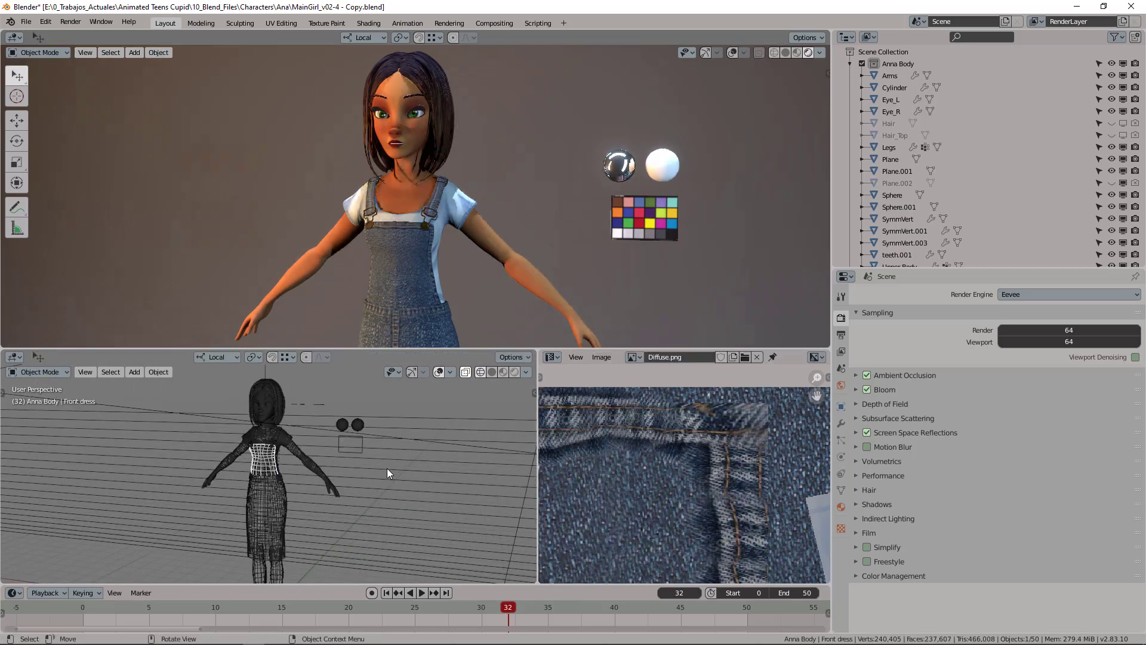
- Examine the front dress wireframe on the whole character, alternating between Edit Mode and Object Mode
key("Tab")
key("Tab")
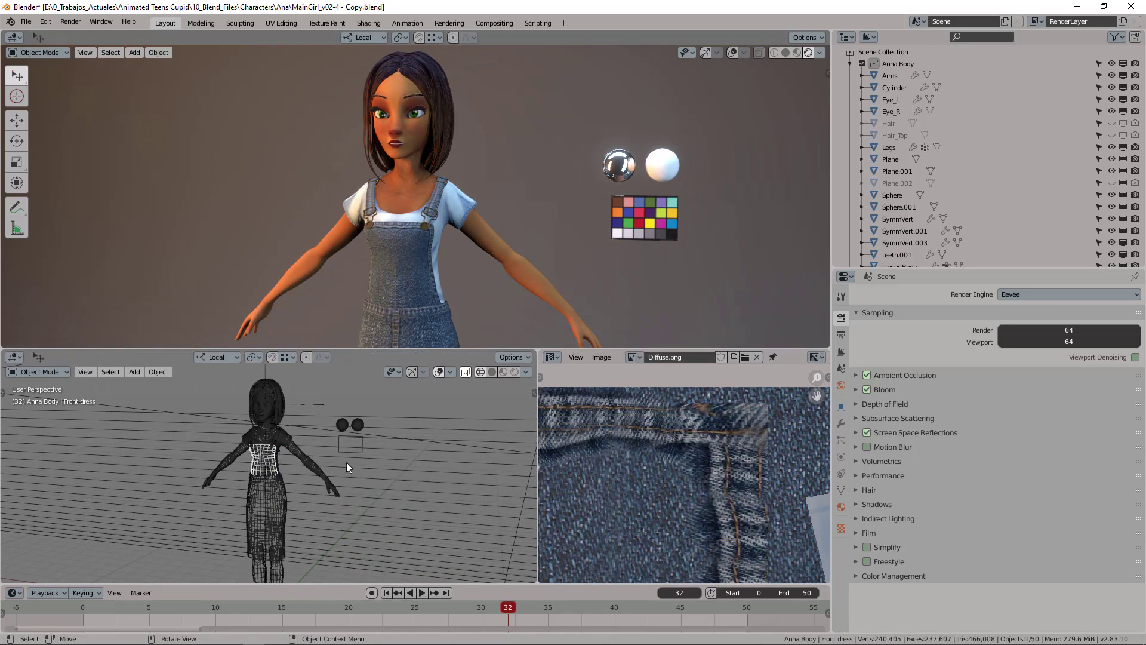
middle_click_drag(327, 464, 493, 469)
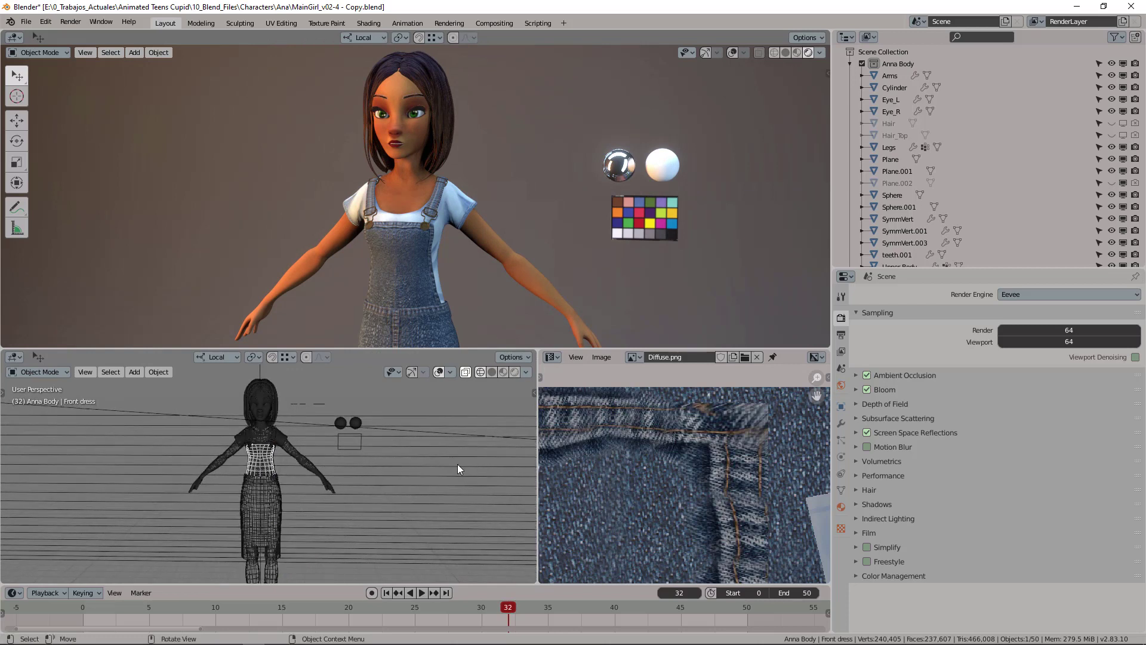
scroll(288, 451, "up", 5)
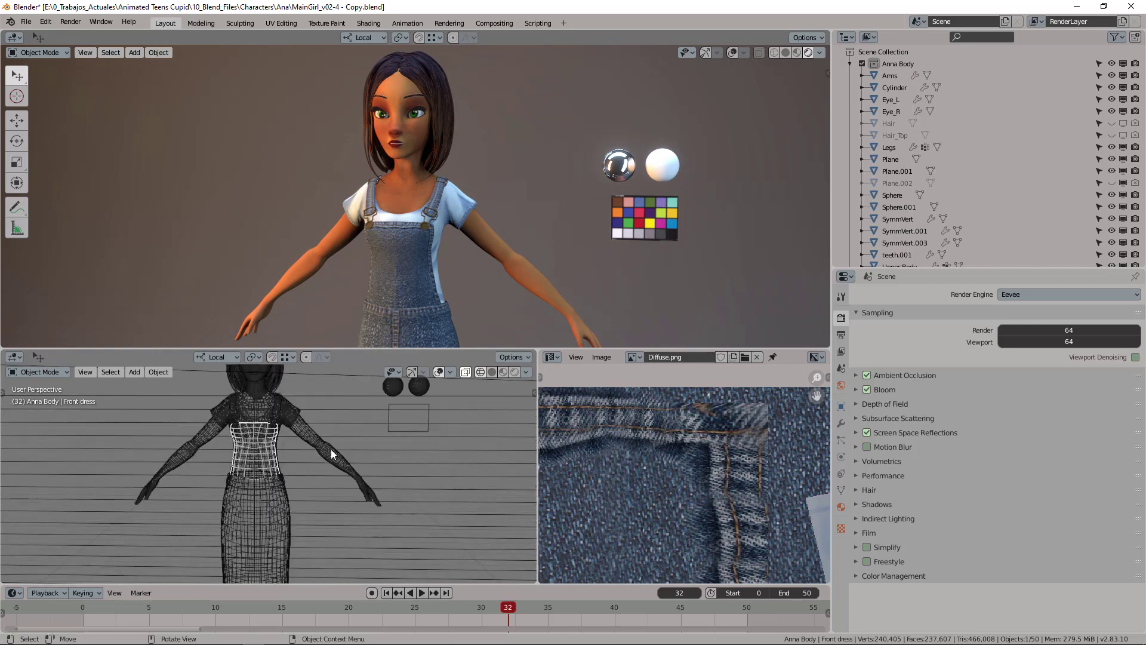
key("Tab")
key("Tab")
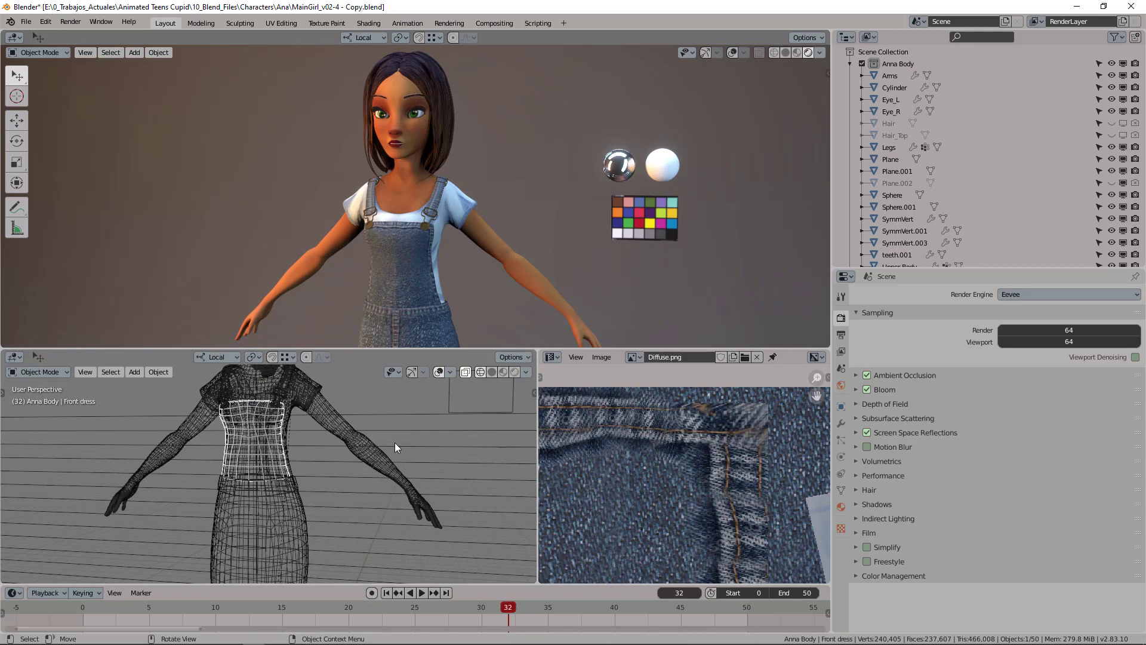
middle_click_drag(346, 443, 382, 460)
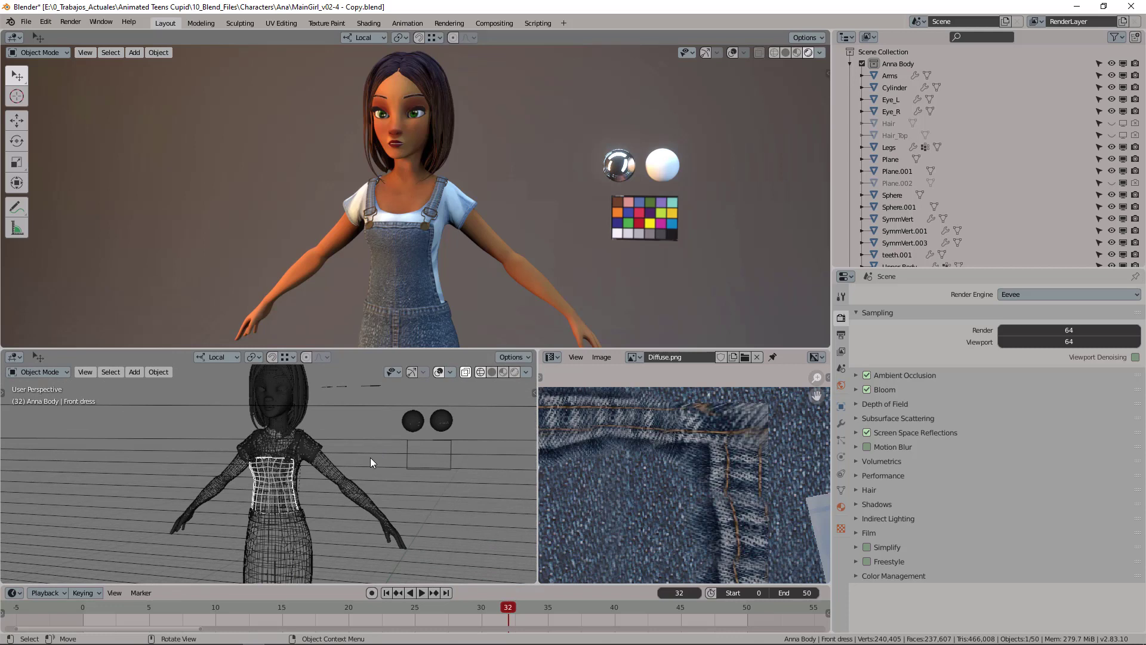
scroll(374, 455, "up", 4)
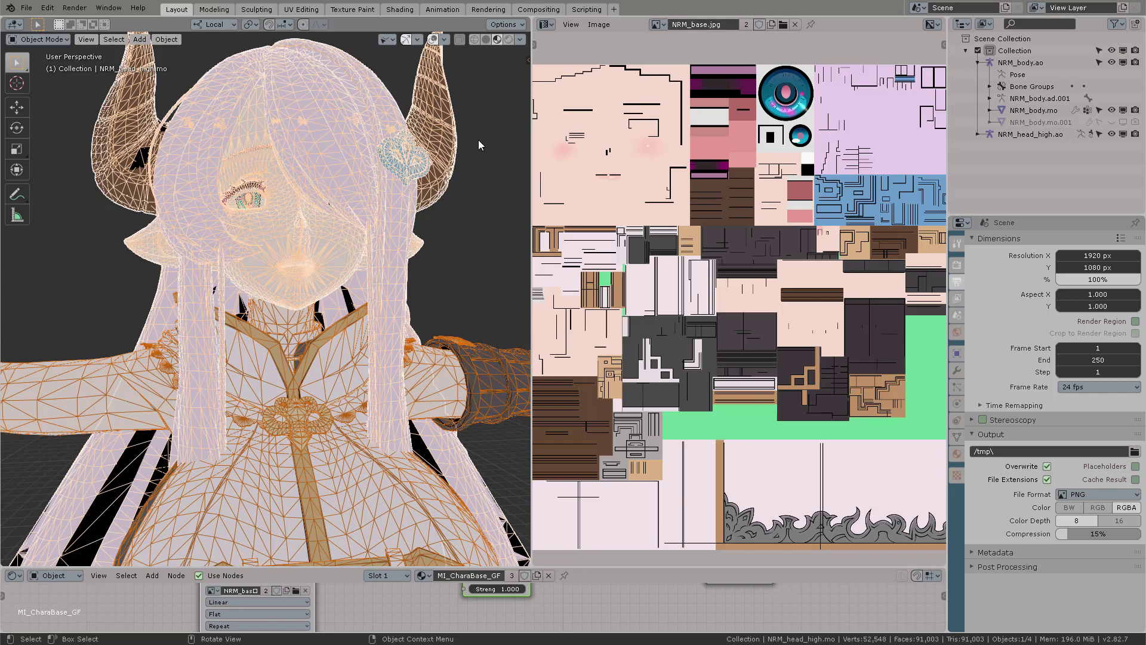
- Enlarge the Shader Editor to expose the NRM_base.jpg and Emission nodes, and put NRM_head_high.mo in Edit Mode
scroll(438, 211, "down", 4)
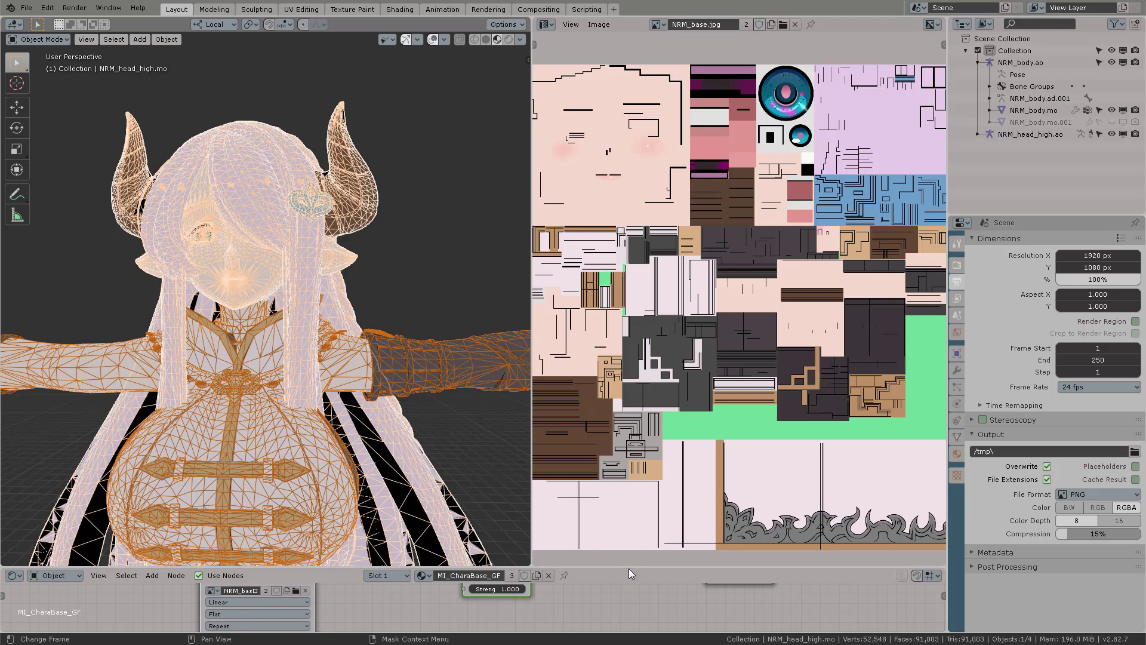
left_click_drag(629, 566, 629, 478)
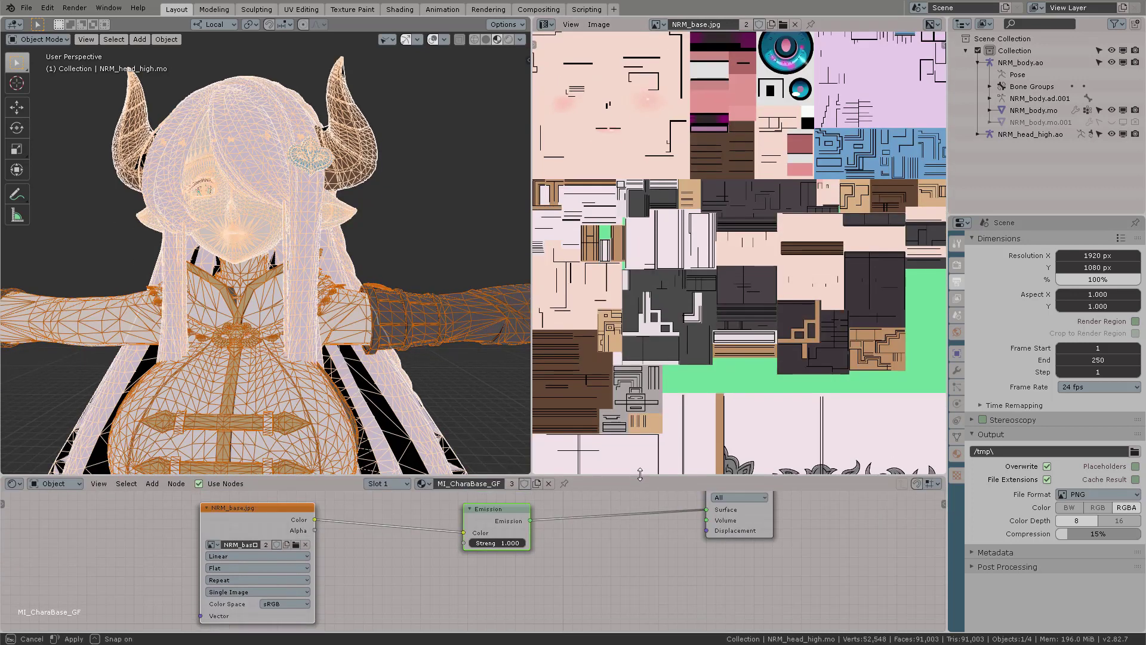
middle_click_drag(318, 223, 232, 184)
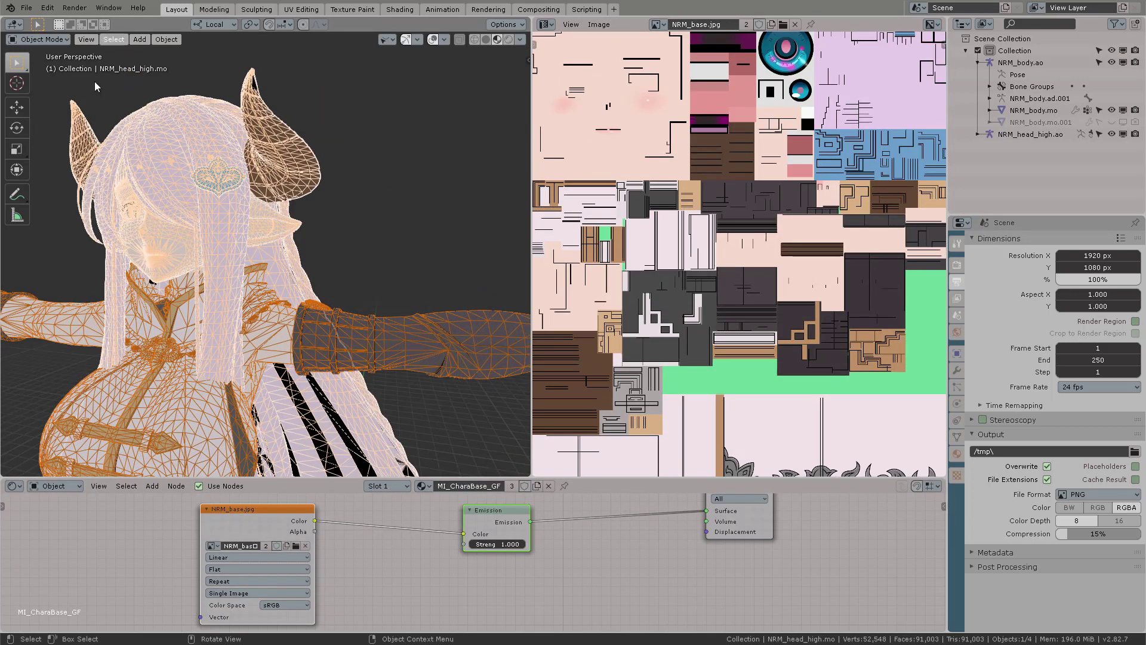
middle_click_drag(295, 156, 309, 167)
key("ctrl+Tab")
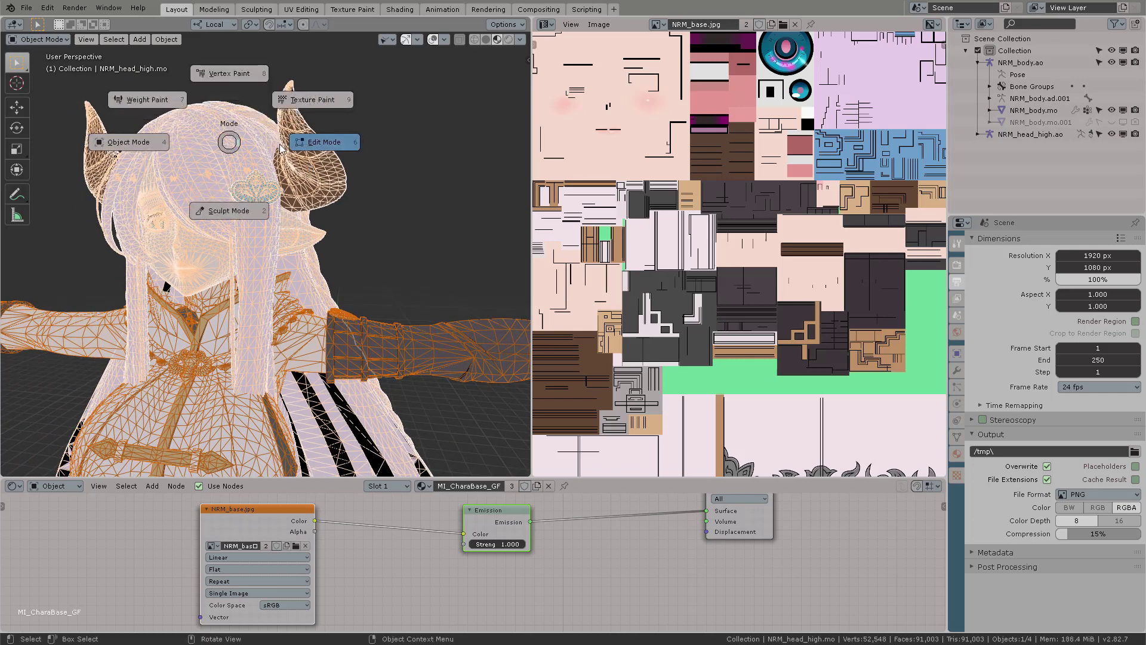
left_click(255, 154)
- Turn off X-ray for the head mesh and examine the triangle layout on the crown of the hair
scroll(280, 170, "up", 6)
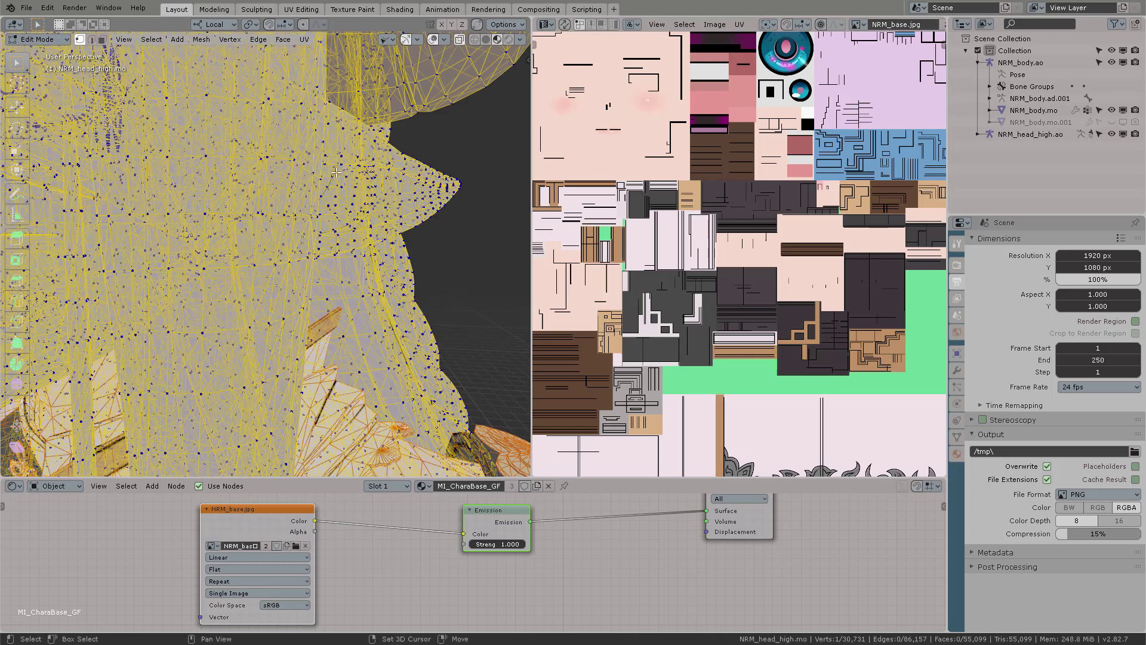
middle_click_drag(280, 169, 424, 89, "shift")
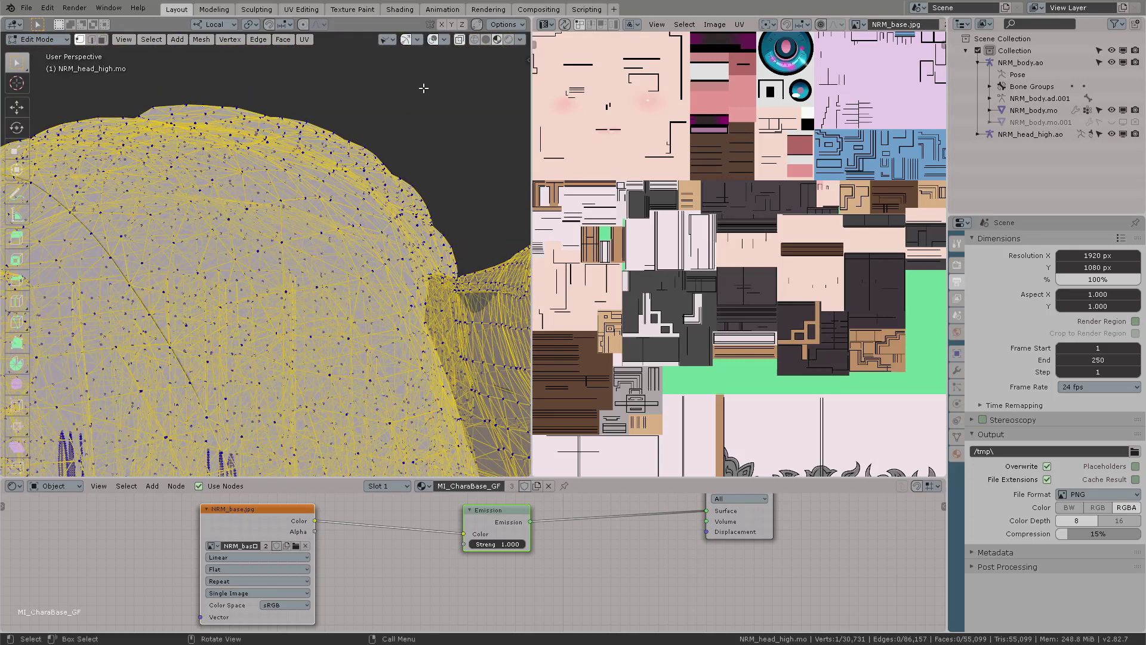
left_click(460, 40)
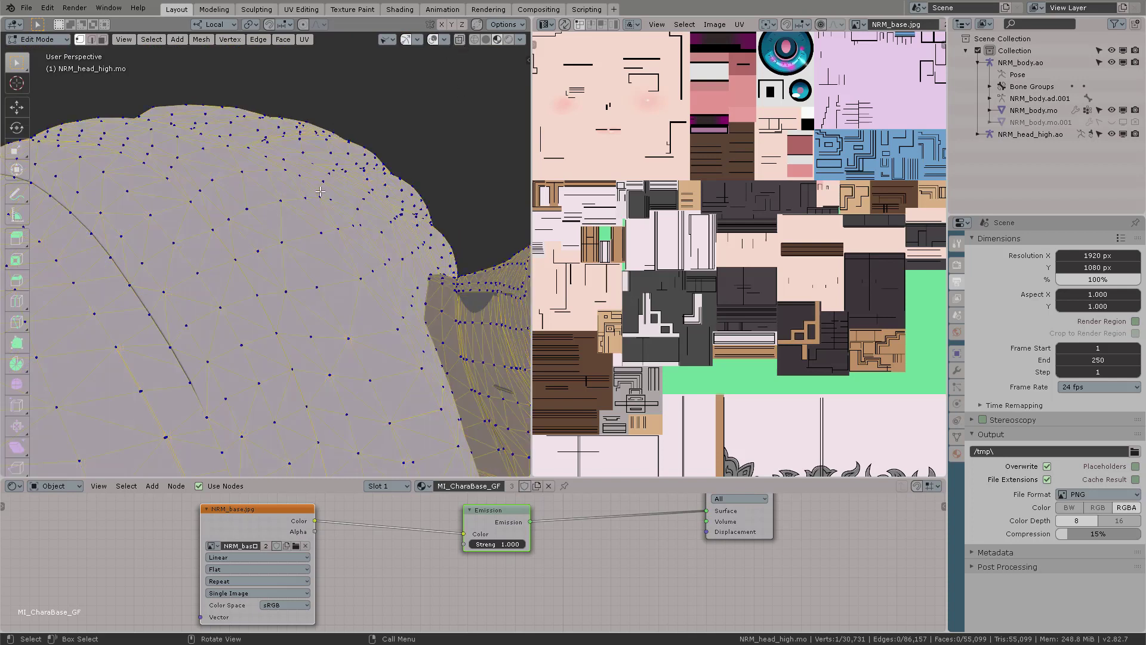
scroll(305, 269, "up", 5)
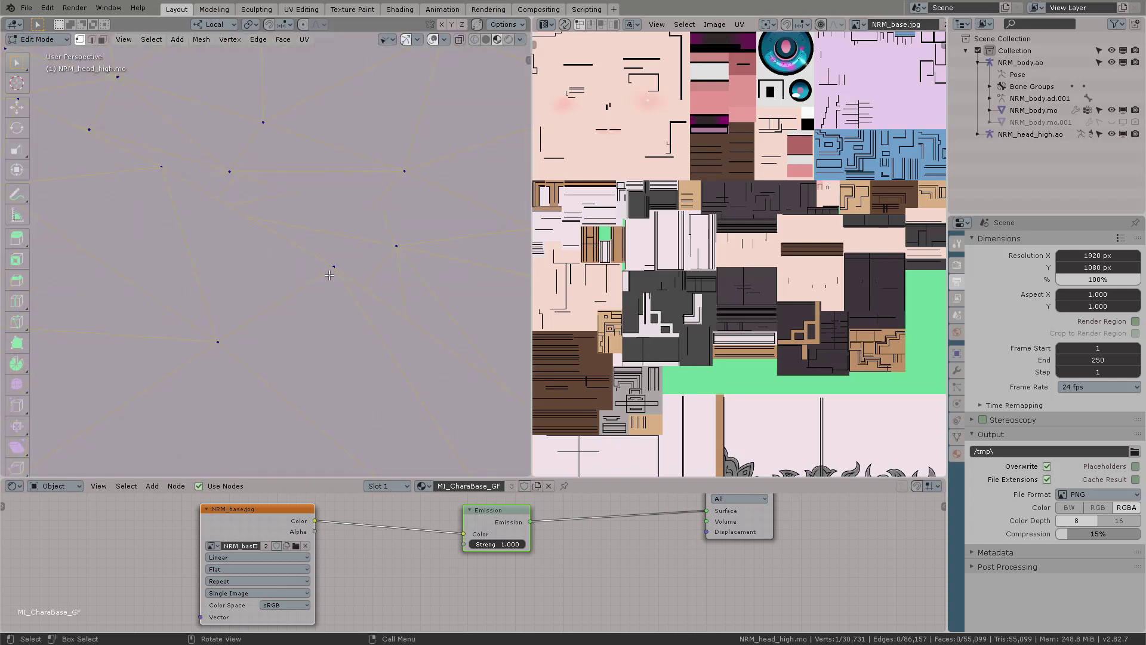
scroll(330, 273, "down", 5)
middle_click_drag(296, 245, 255, 235)
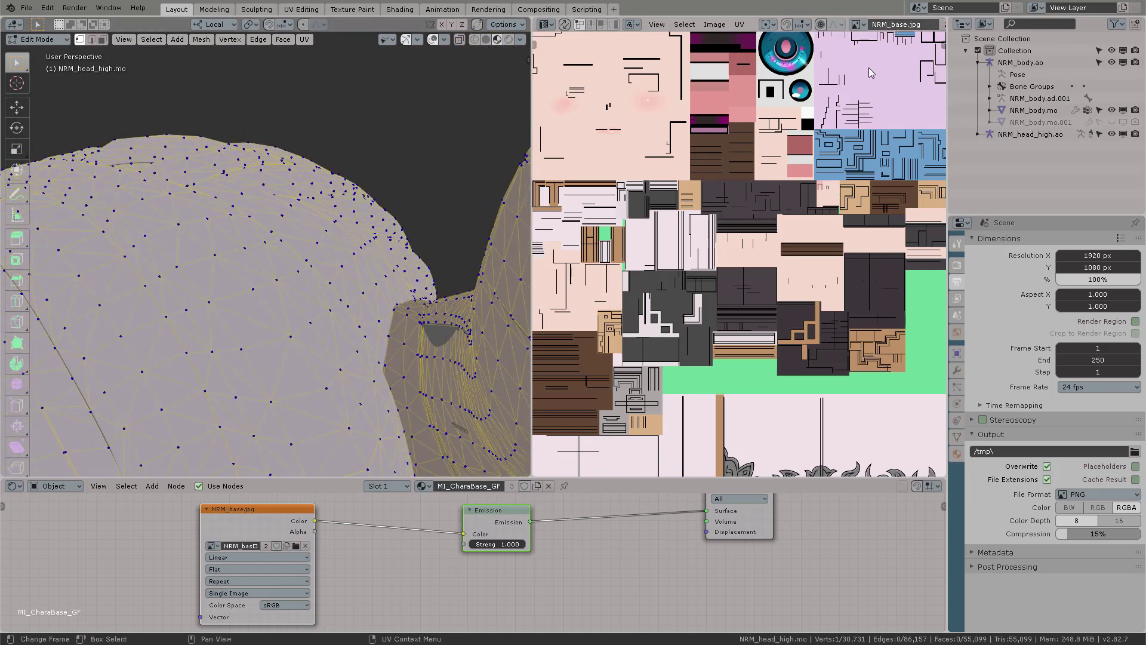
- Select the entire head mesh to compare its full UV layout with the NRM_base.jpg texture
scroll(869, 67, "down", 4)
key("a")
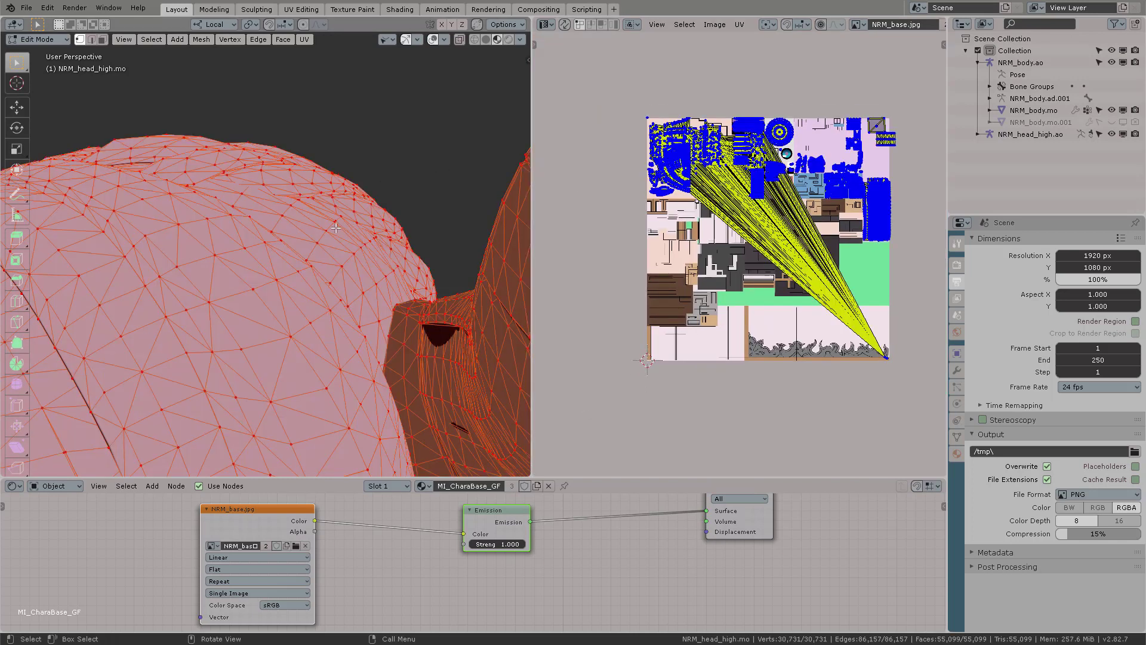
scroll(323, 222, "up", 4)
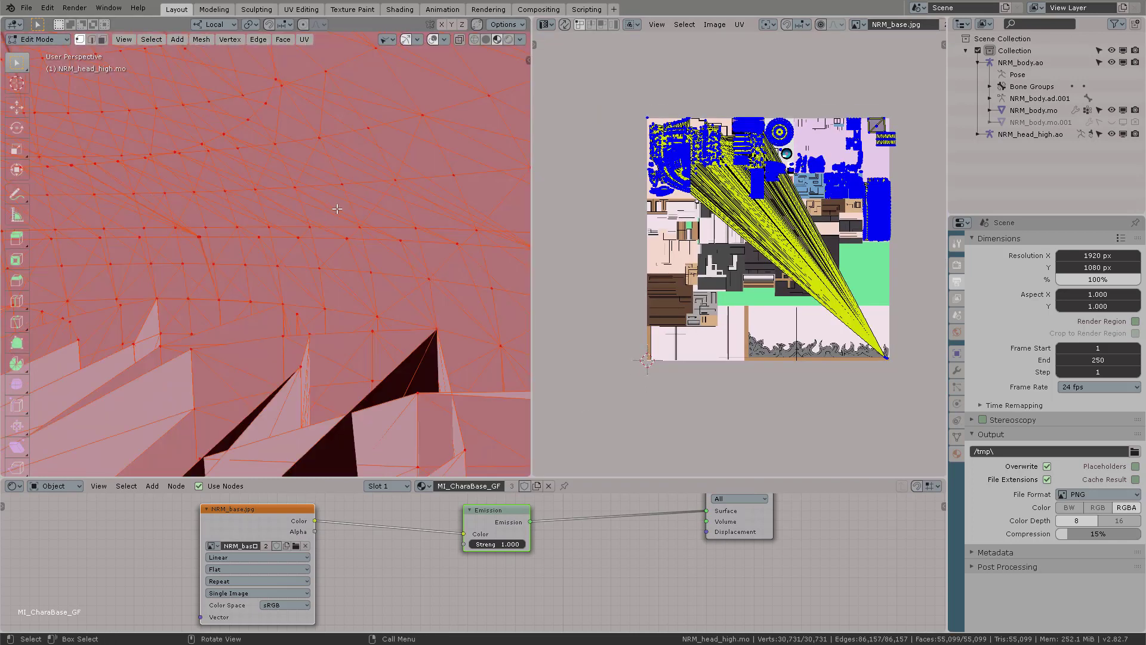
scroll(337, 209, "down", 3)
- Switch to face selection and pick single triangles on the crown of the hair to inspect their shape and UV placement
left_click(303, 233)
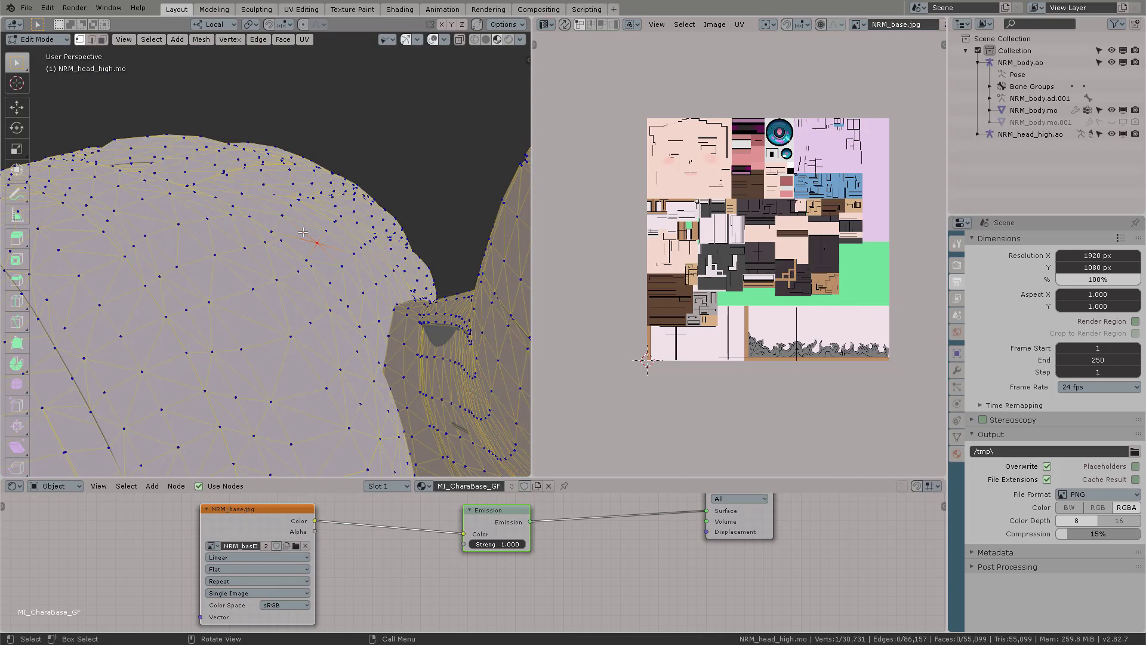
key("3")
left_click(311, 231)
left_click(297, 232)
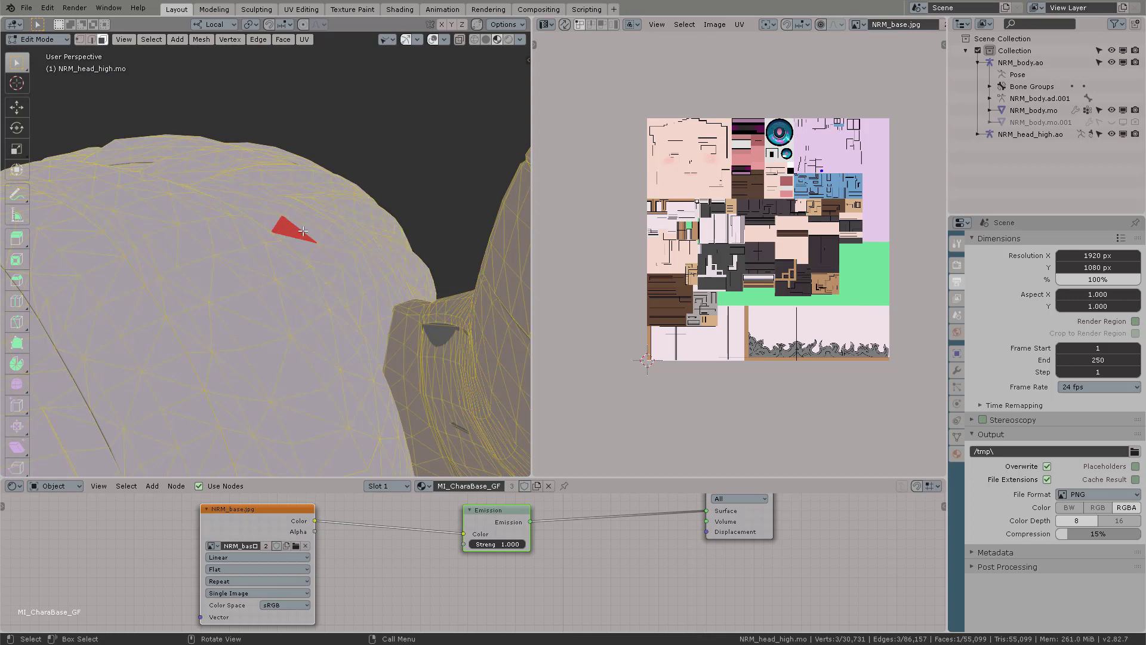
left_click(304, 232)
left_click(300, 230)
left_click(308, 231)
scroll(328, 218, "up", 7)
mouse_move(328, 218)
middle_mouse_down()
mouse_move(316, 227)
mouse_move(333, 211)
middle_mouse_up()
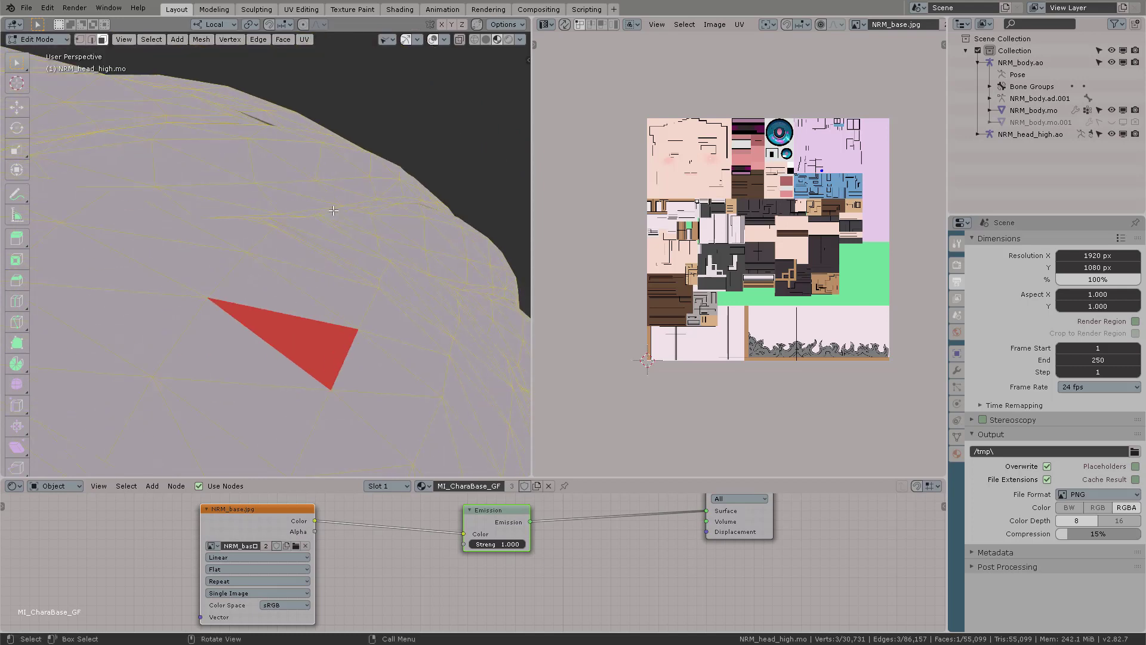
key("KP_Decimal")
scroll(334, 210, "down", 7)
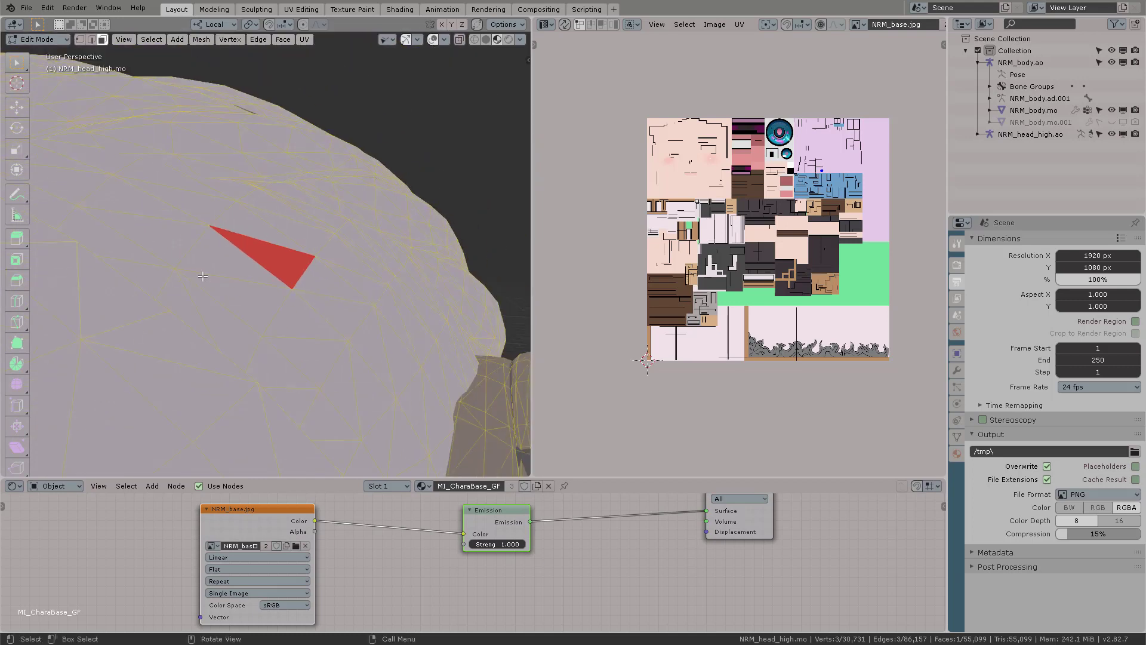
middle_click_drag(202, 275, 287, 237)
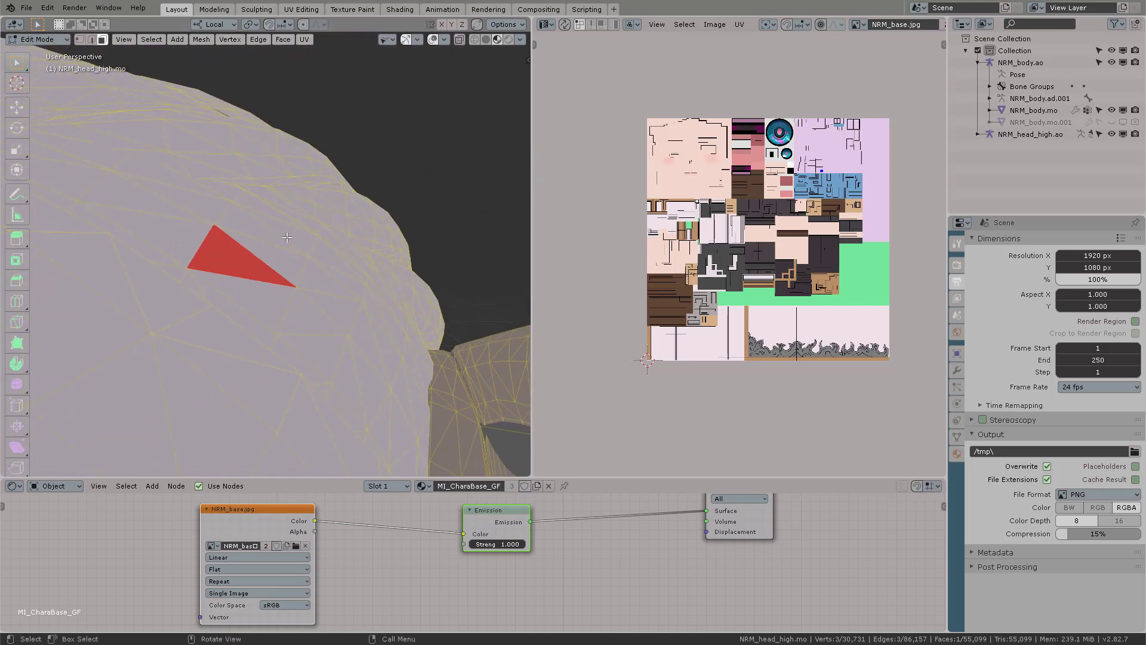
- Switch back to vertex selection and select a single vertex on the crown of the hair
scroll(286, 237, "down", 3)
key("1")
left_click(243, 237)
scroll(279, 221, "up", 2)
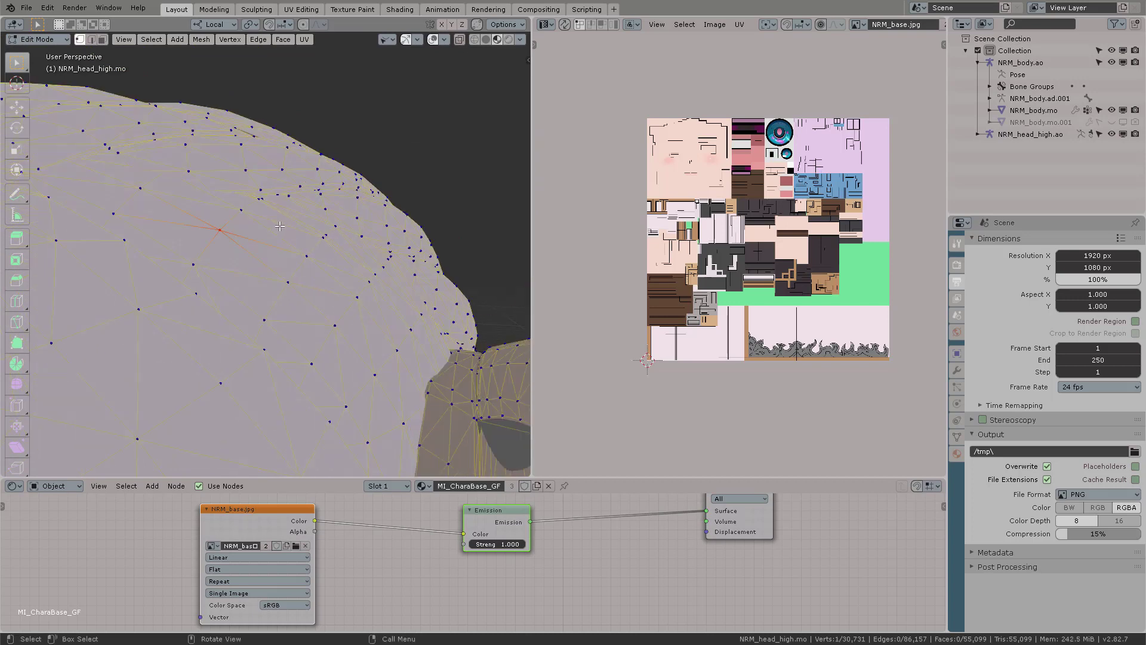
middle_click_drag(280, 220, 361, 208)
scroll(361, 208, "up", 3)
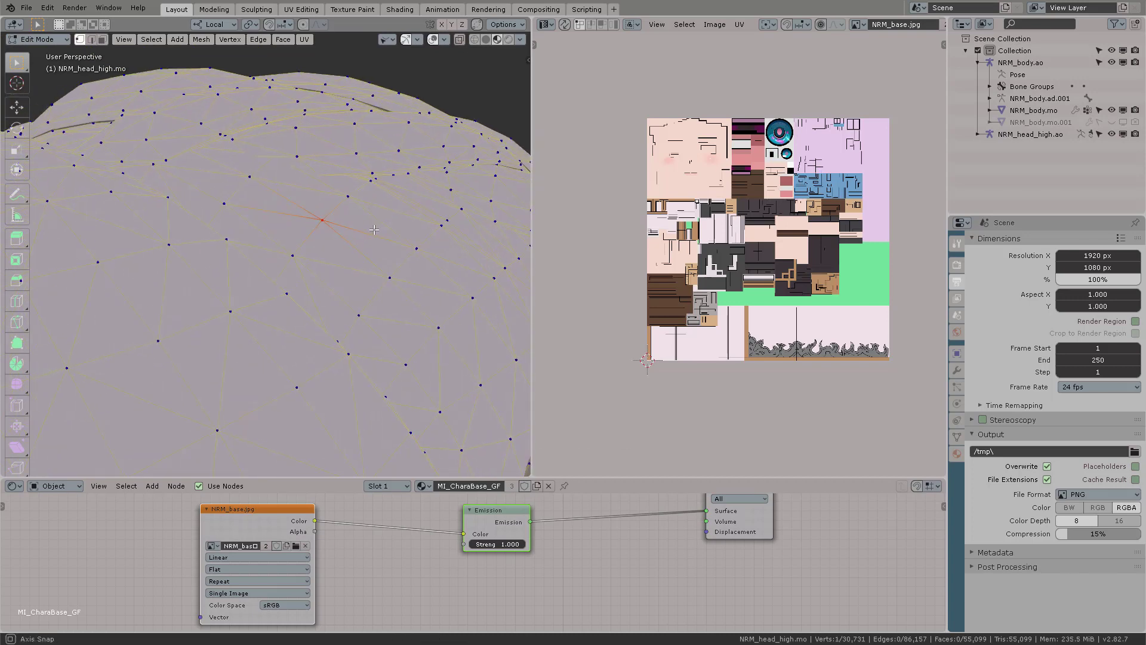
- Lasso-select a small patch of vertices on the crown of the hair
left_click_drag(398, 76, 379, 102, "shift")
mouse_move(379, 101)
right_mouse_down("ctrl")
mouse_move(402, 278)
mouse_move(391, 114)
right_mouse_up("ctrl")
scroll(740, 245, "up", 3)
- Locate the selected patch's small UV faces on the pink-violet texture area and lasso-select them
middle_click_drag(899, 111, 836, 260)
scroll(836, 260, "up", 3)
scroll(835, 260, "up", 3)
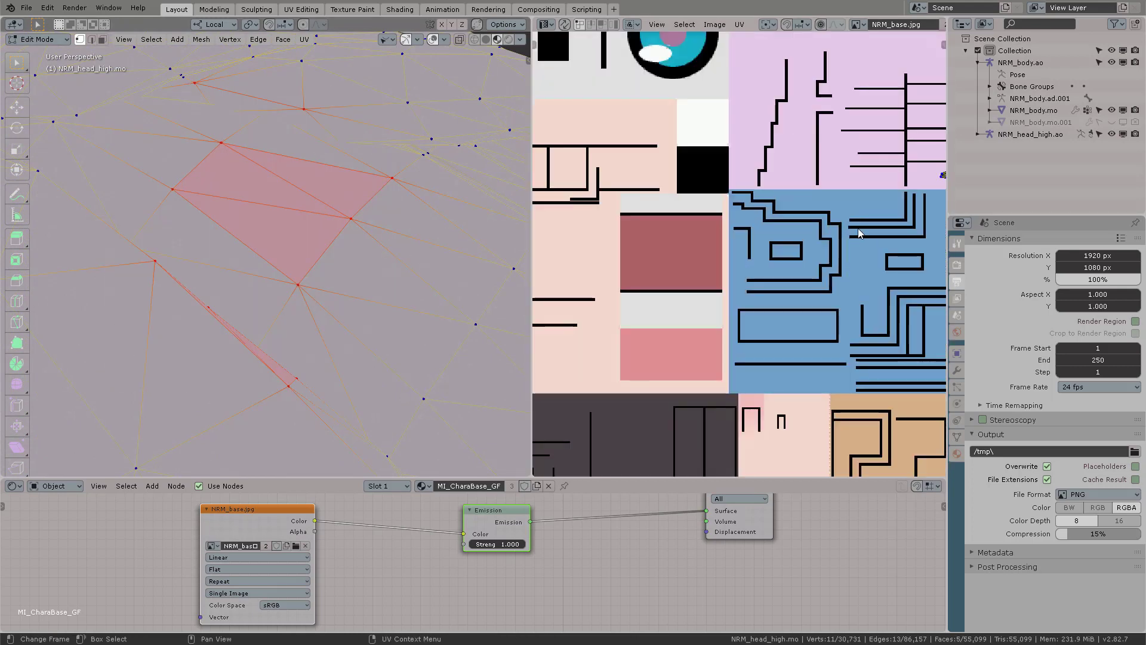
middle_click_drag(919, 208, 726, 274)
scroll(726, 273, "up", 6)
middle_click_drag(790, 218, 712, 307)
scroll(713, 306, "up", 3)
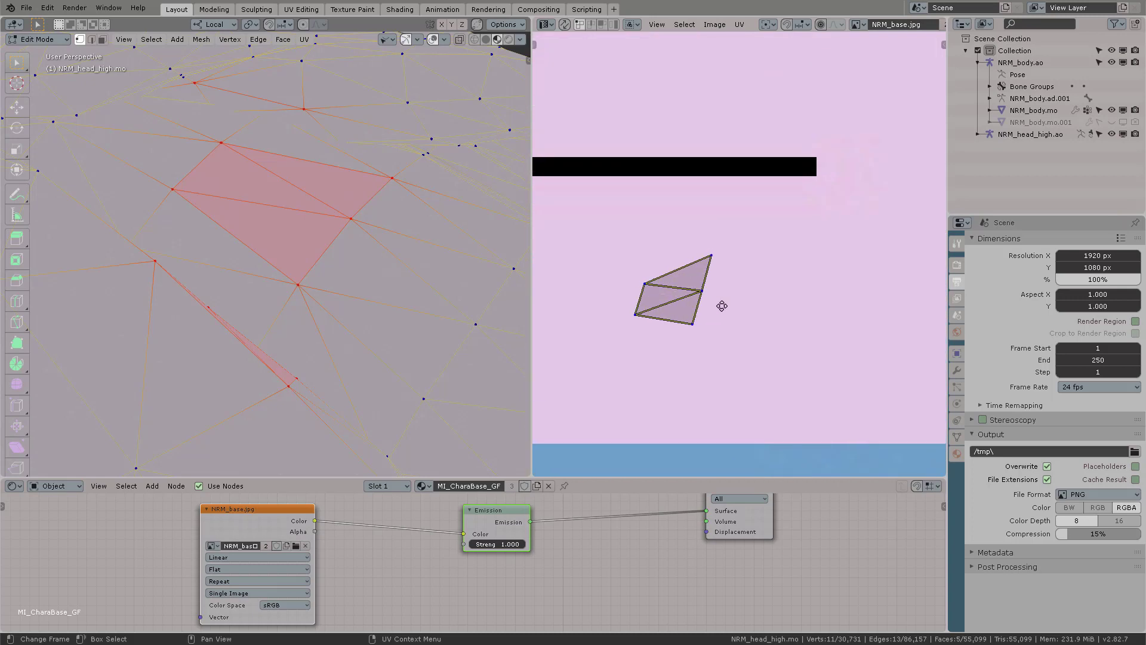
mouse_move(639, 236)
right_mouse_down("ctrl")
mouse_move(732, 191)
mouse_move(704, 197)
right_mouse_up("ctrl")
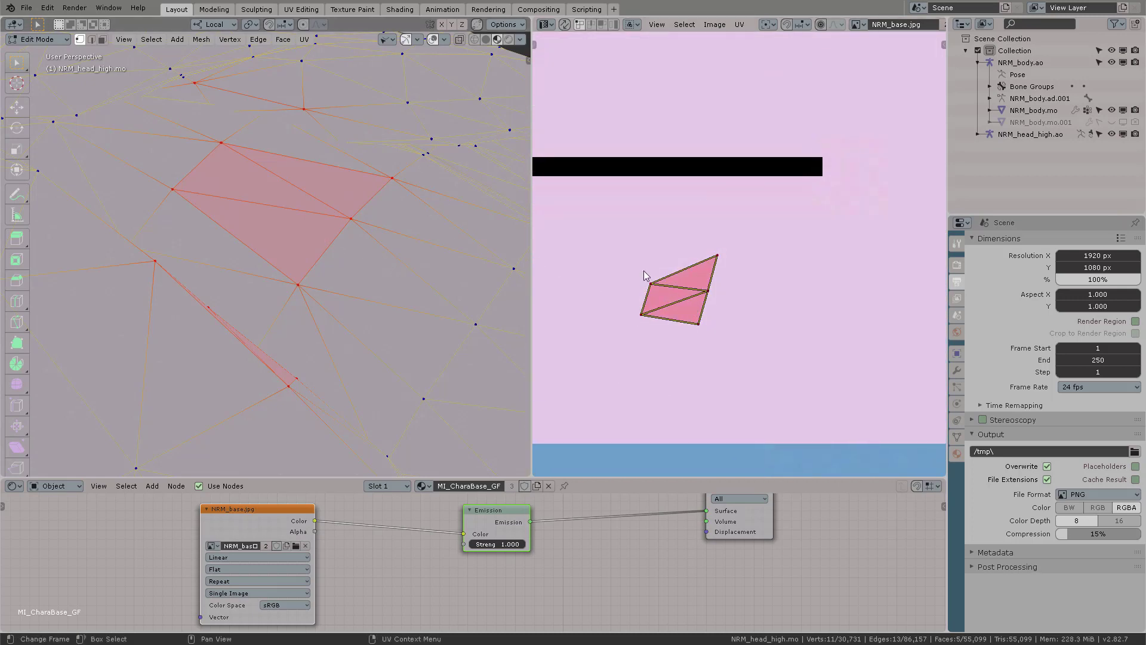
- Switch to edge selection and select a single edge of the former face patch on the hair
left_click(374, 197)
key("2")
left_click(381, 201)
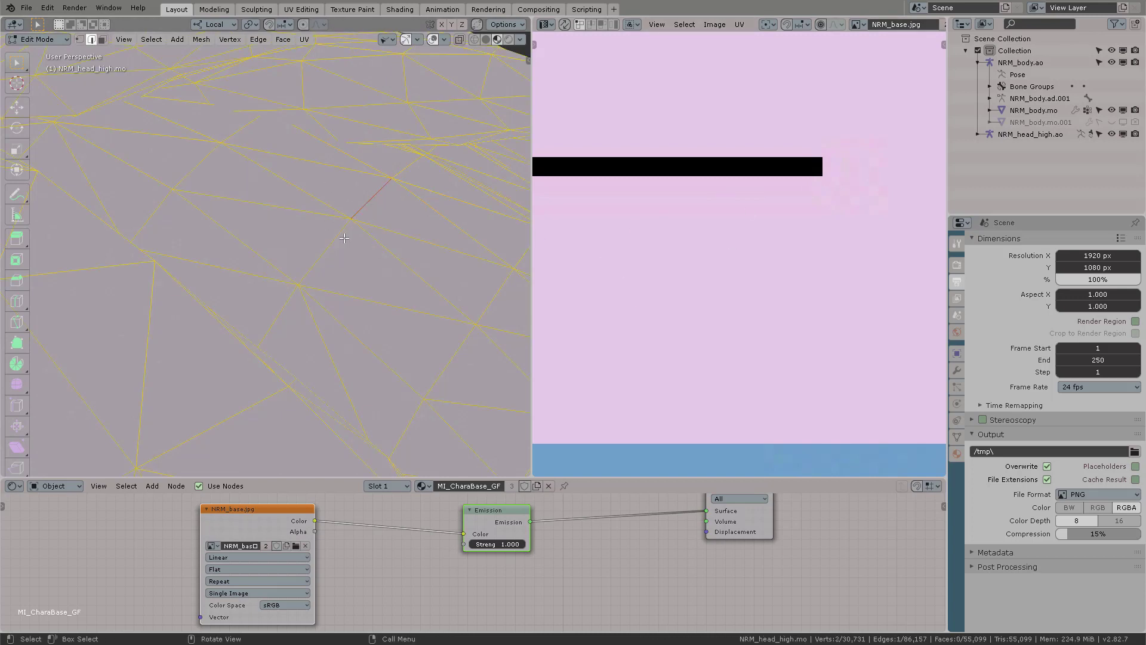
- Select the whole head mesh and lasso-select the rounded ends of its UV islands on the pink texture area
key("a")
scroll(754, 223, "down", 2)
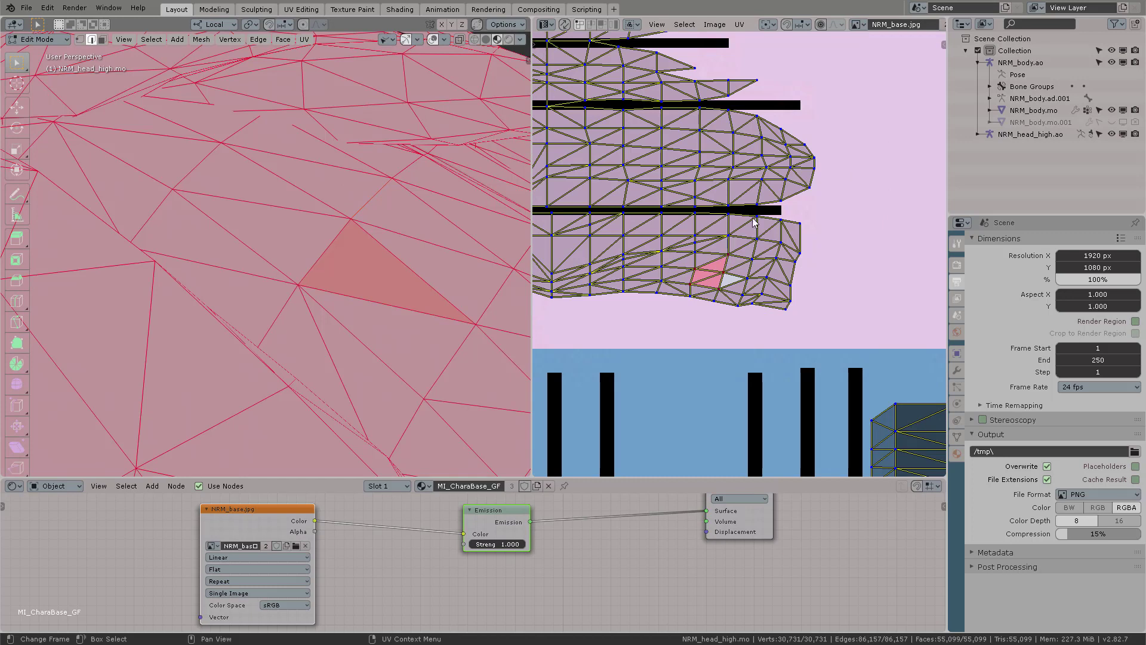
key("alt+a")
right_click_drag(818, 128, 821, 123, "ctrl")
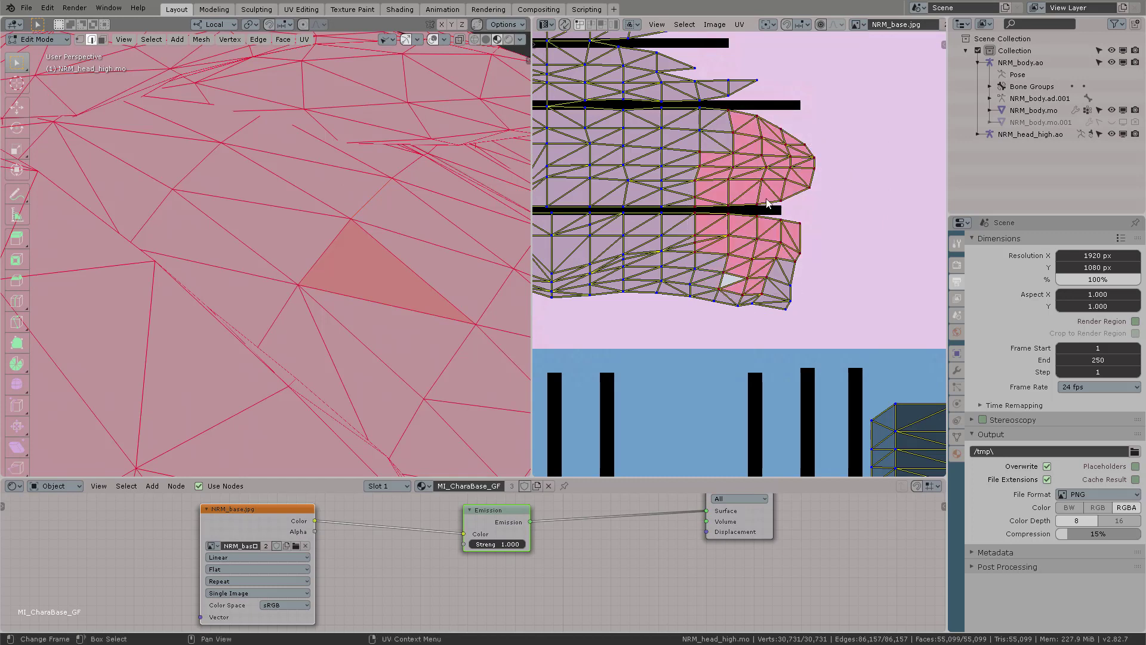
- Replace the mesh selection with a single edge on the hair, then switch to vertex selection and select one vertex on the crown
left_click(473, 140)
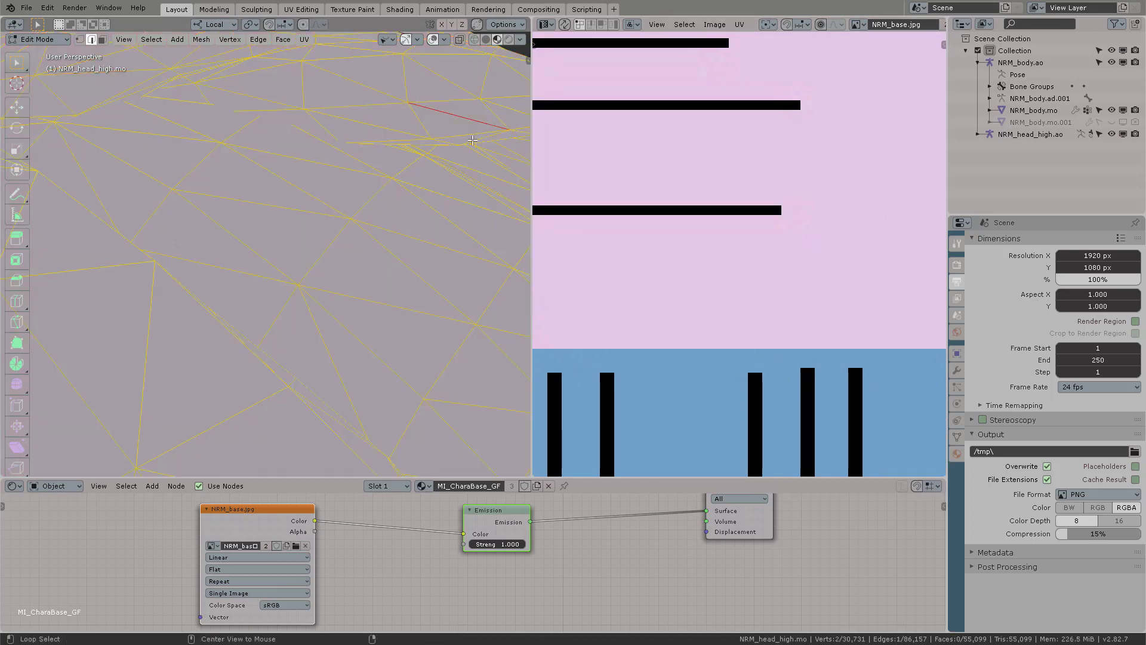
key("alt+a")
key("1")
middle_click_drag(388, 112, 282, 234)
left_click(250, 174)
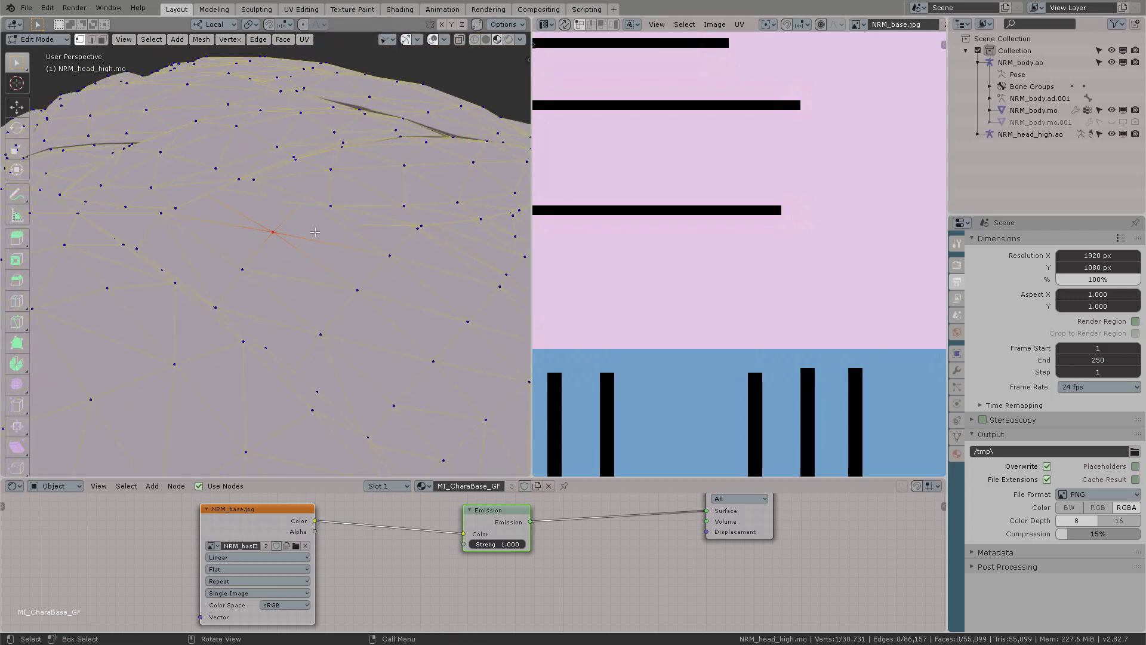
- Try the 3D Cursor tool, then make Rotate the active tool for the head mesh
middle_click_drag(358, 140, 383, 157)
middle_click_drag(310, 143, 284, 245, "shift")
scroll(352, 215, "down", 5)
scroll(334, 236, "up", 3)
scroll(363, 245, "up", 3)
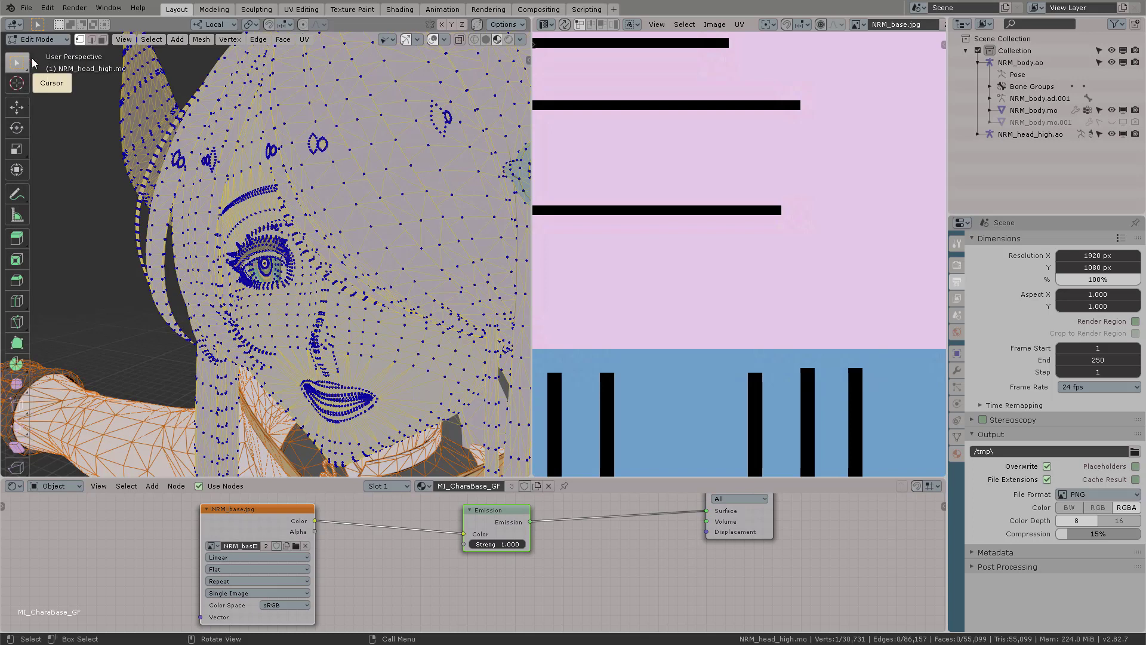
left_click(14, 83)
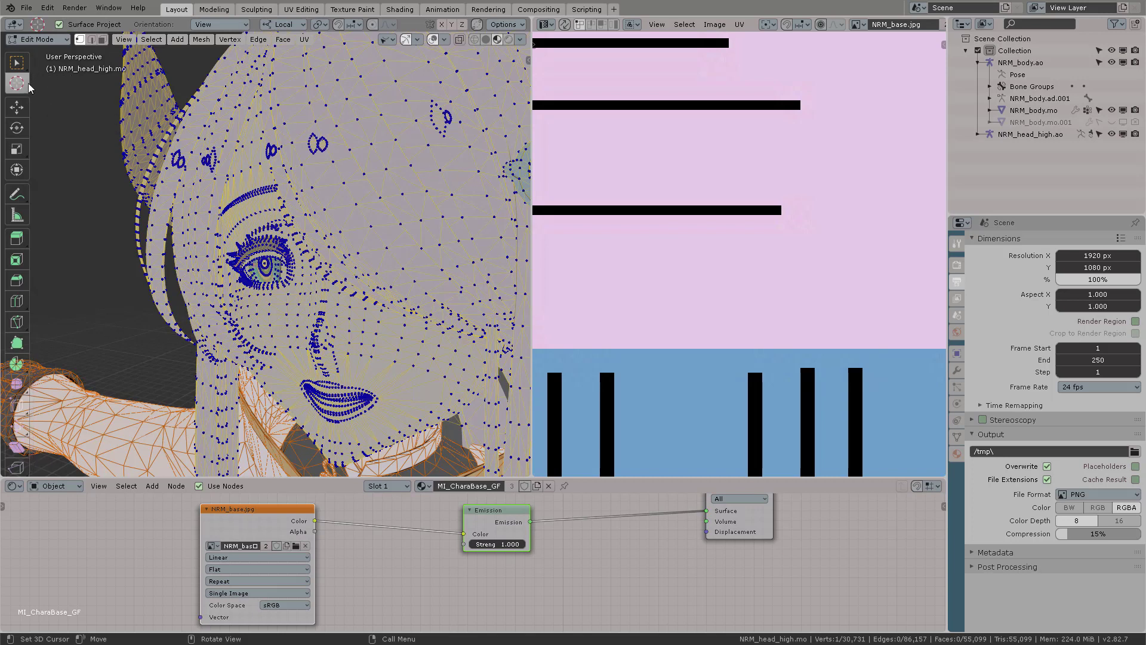
left_click(22, 132)
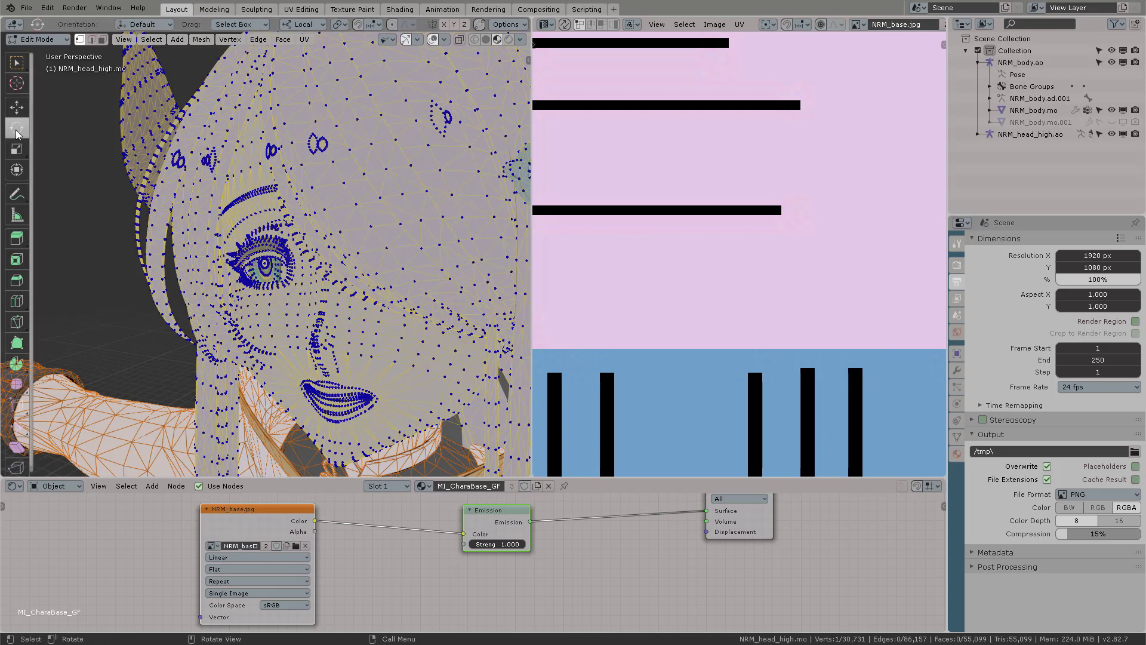
- Examine the view layer passes, active tool, render and output properties
left_click(957, 298)
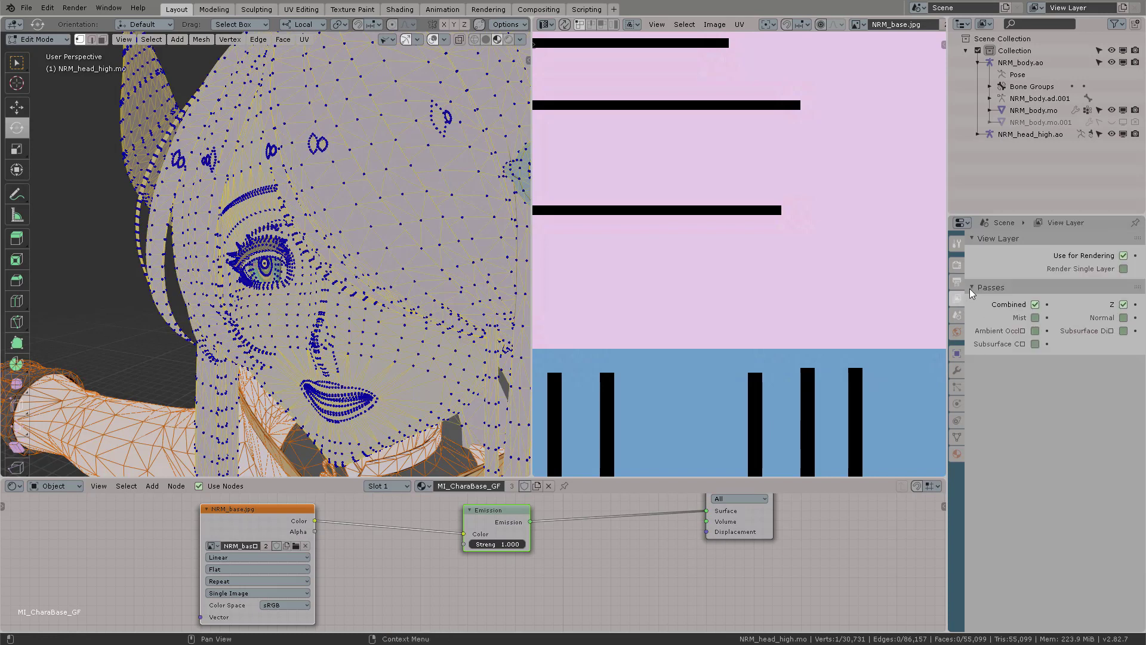
left_click(970, 285)
left_click(976, 284)
left_click(956, 246)
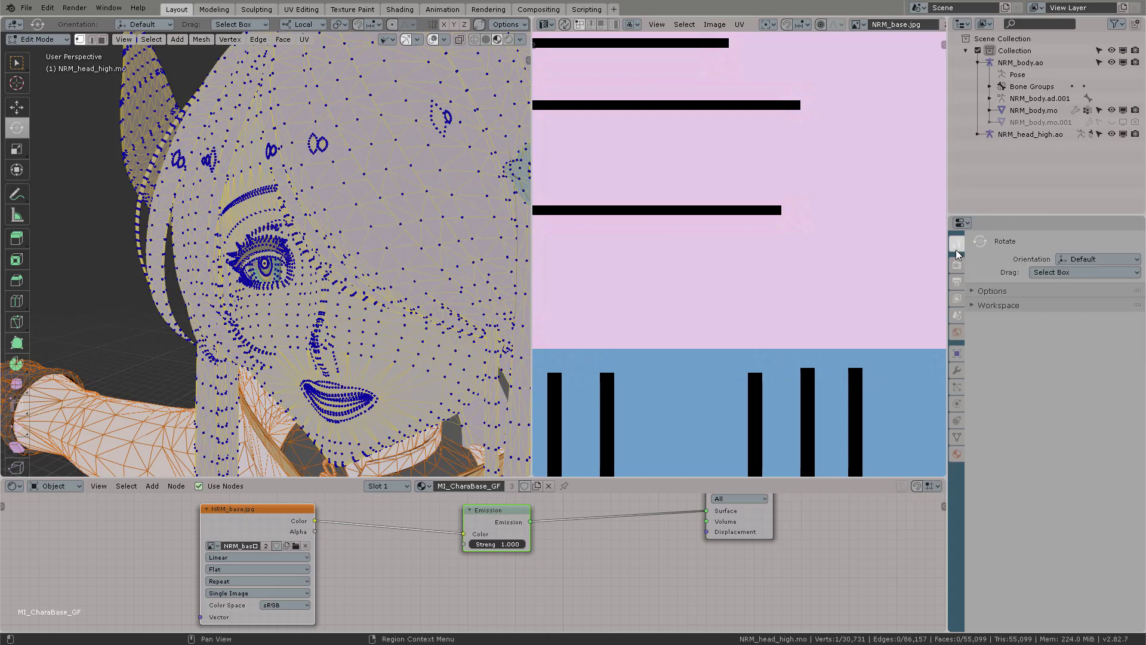
left_click(957, 265)
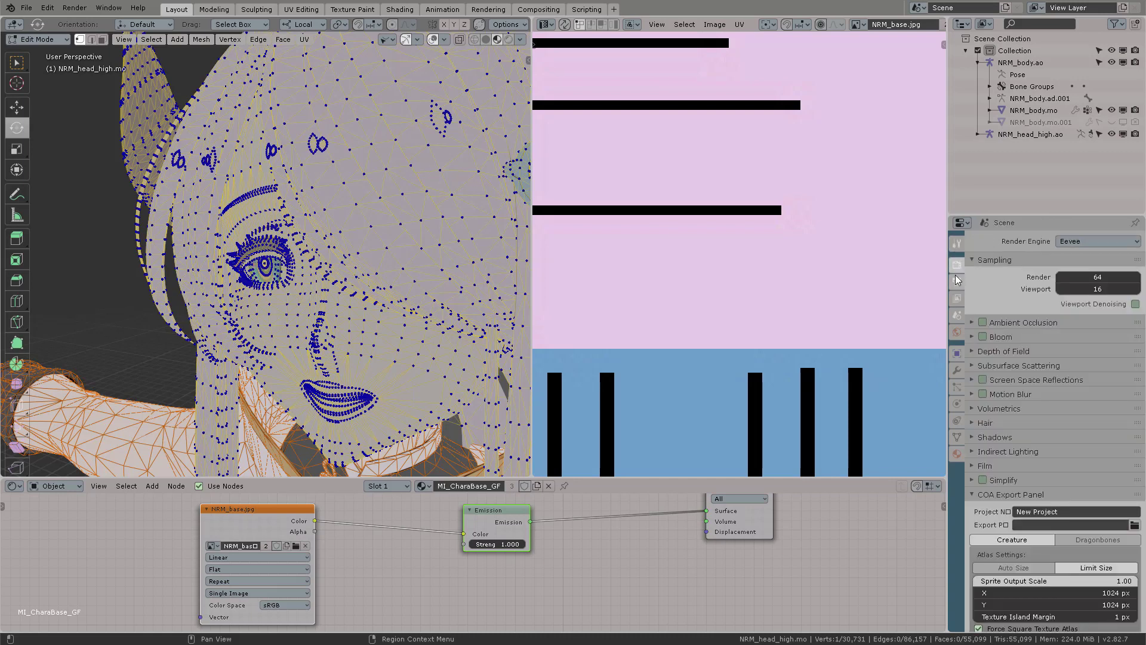
left_click(958, 281)
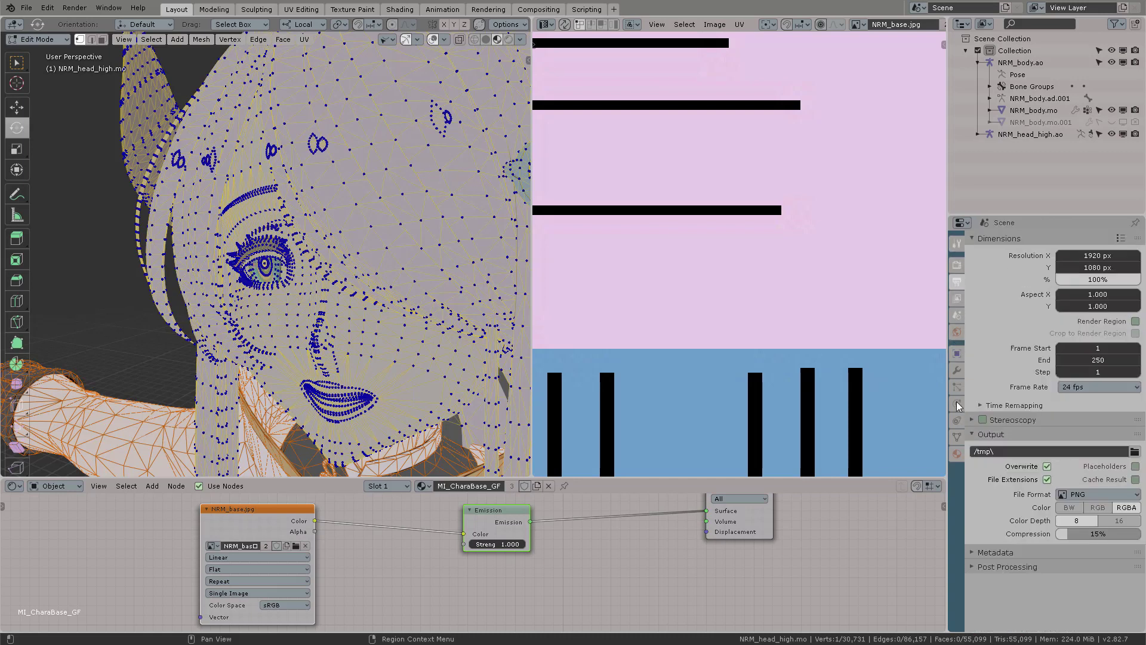
- Show the MI_CharaBase_GF material properties and move its NRM_base.jpg texture node toward the Emission node
left_click(957, 455)
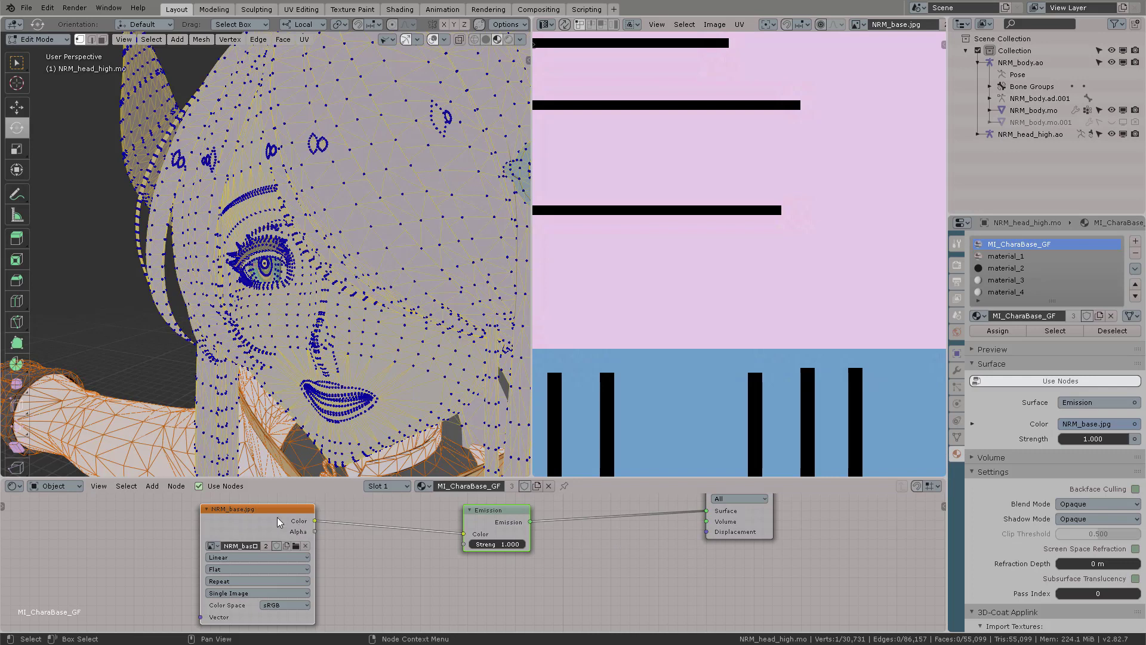
left_click_drag(266, 513, 346, 526)
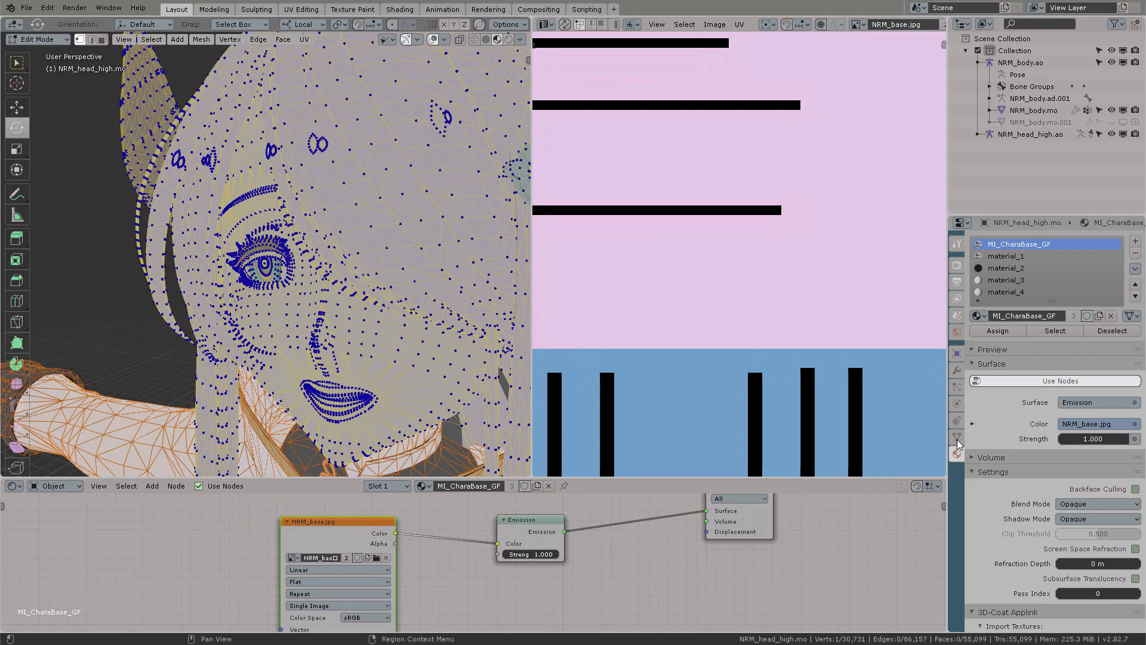
- Select the NRM_body.ao armature and examine the world properties and the shader type options
left_click(1022, 63)
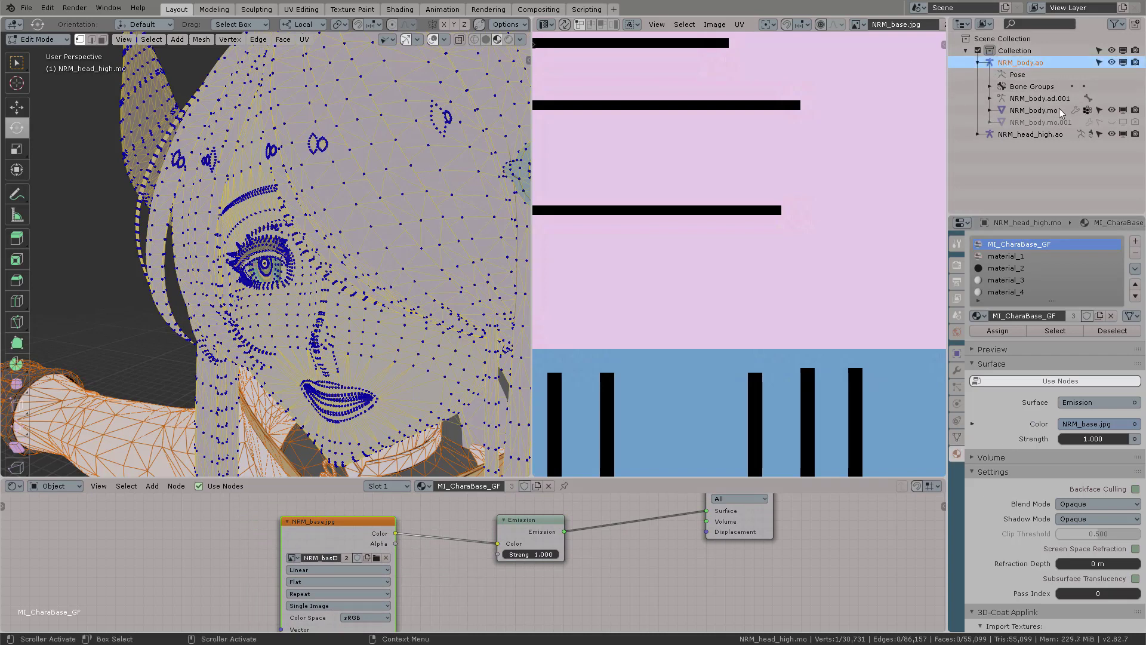
left_click(957, 332)
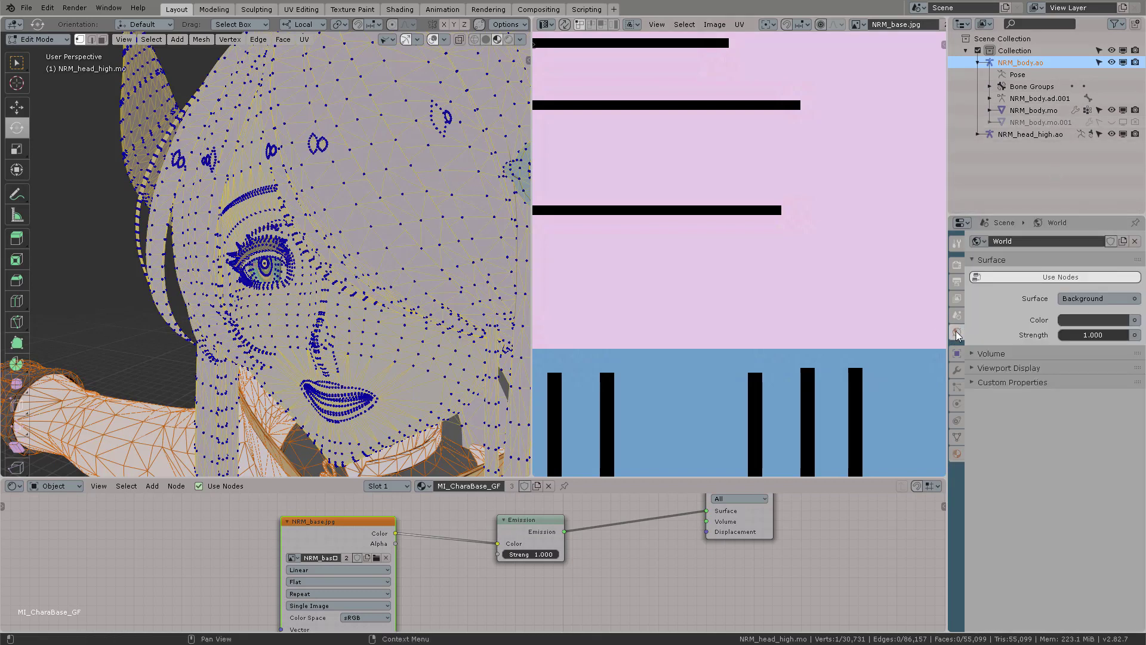
left_click(78, 485)
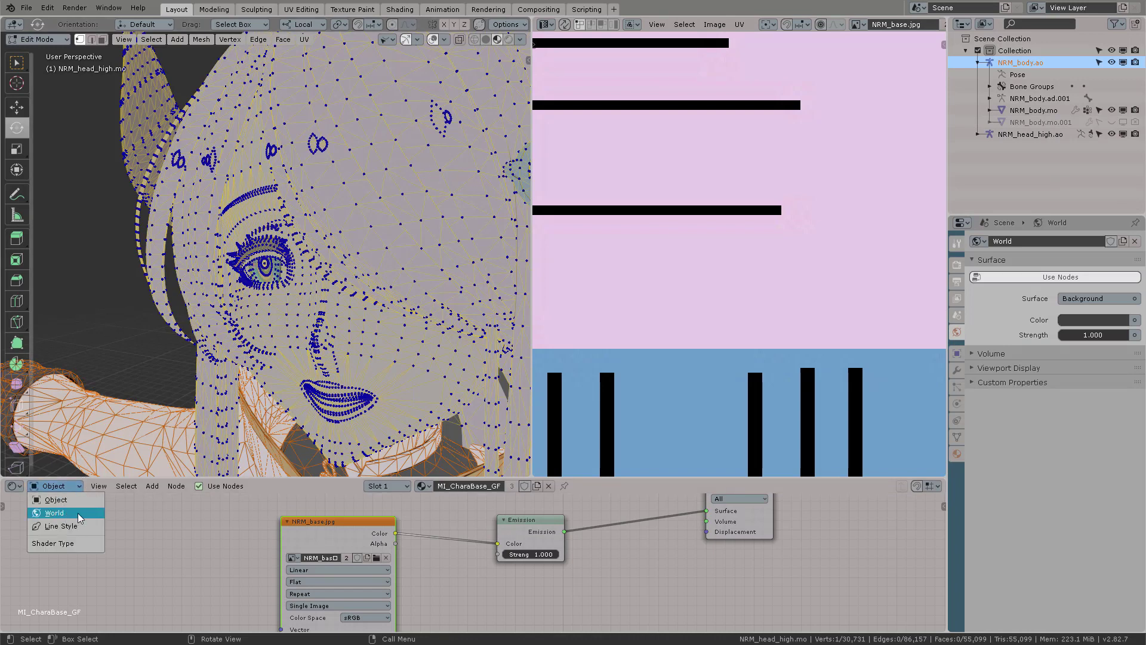
scroll(208, 291, "down", 6)
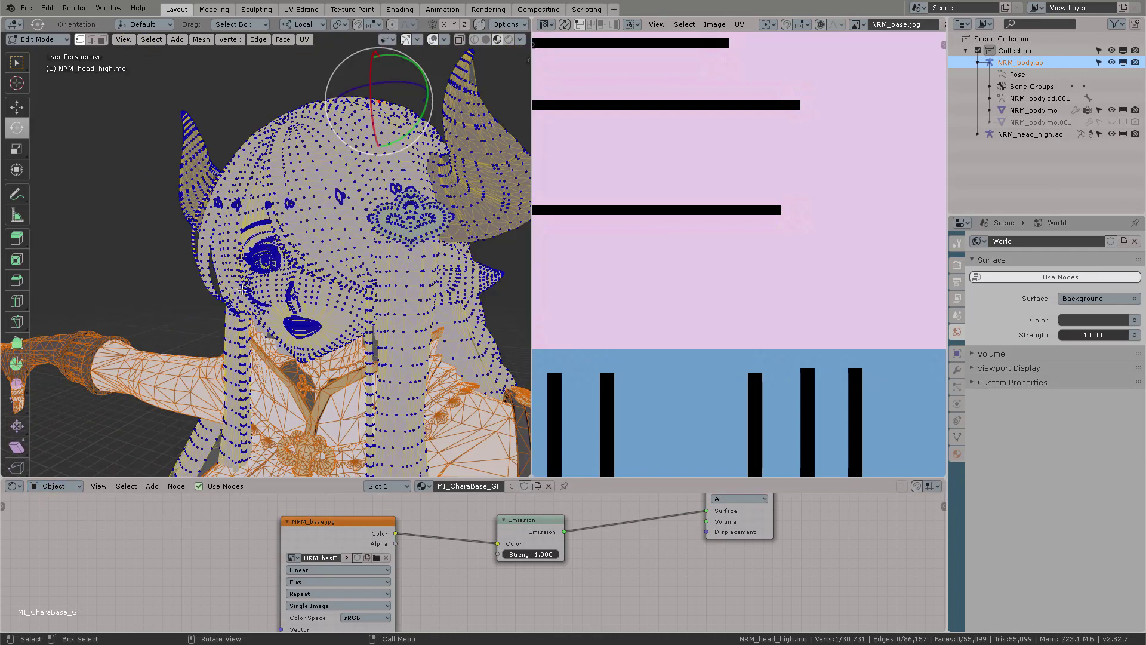
mouse_move(286, 251)
middle_mouse_down()
mouse_move(340, 257)
mouse_move(338, 274)
mouse_move(292, 250)
mouse_move(334, 250)
mouse_move(291, 251)
mouse_move(302, 246)
middle_mouse_up()
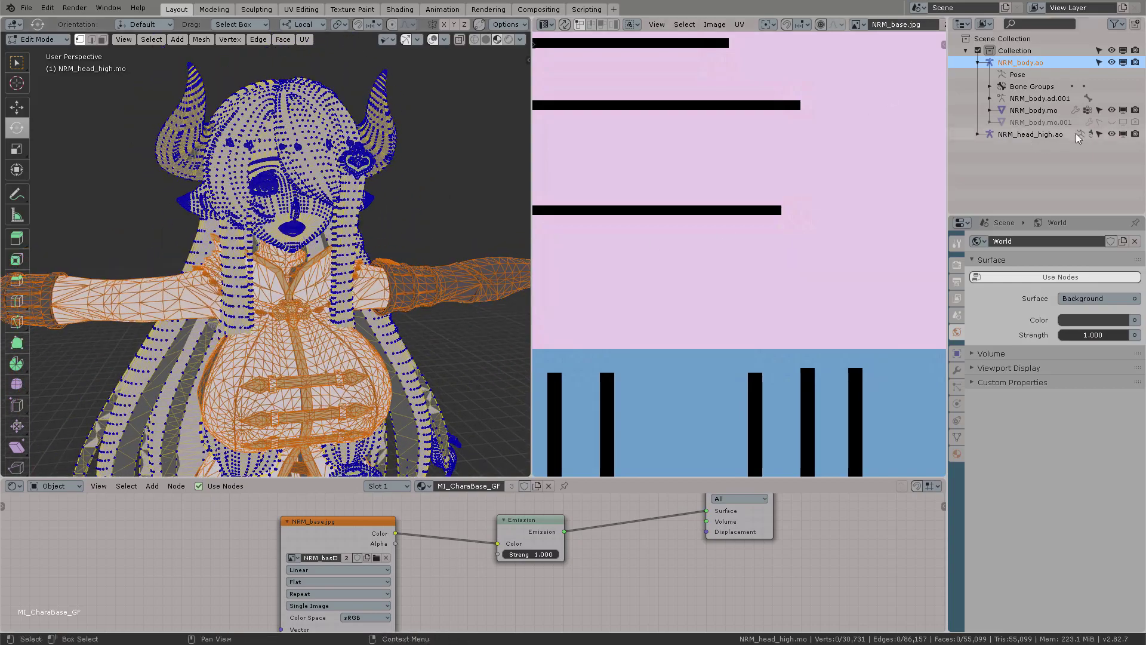
- Switch editing to the NRM_body.ad.001 armature data, select NRM_body.mo and show the object properties
left_click(1030, 102)
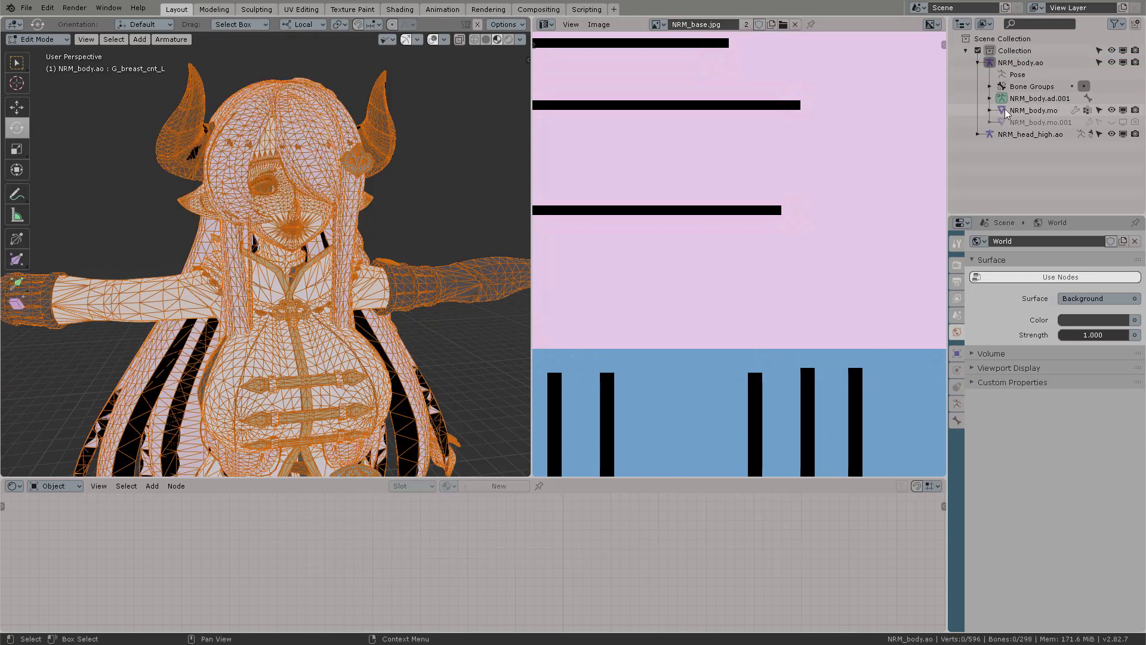
left_click(1004, 111)
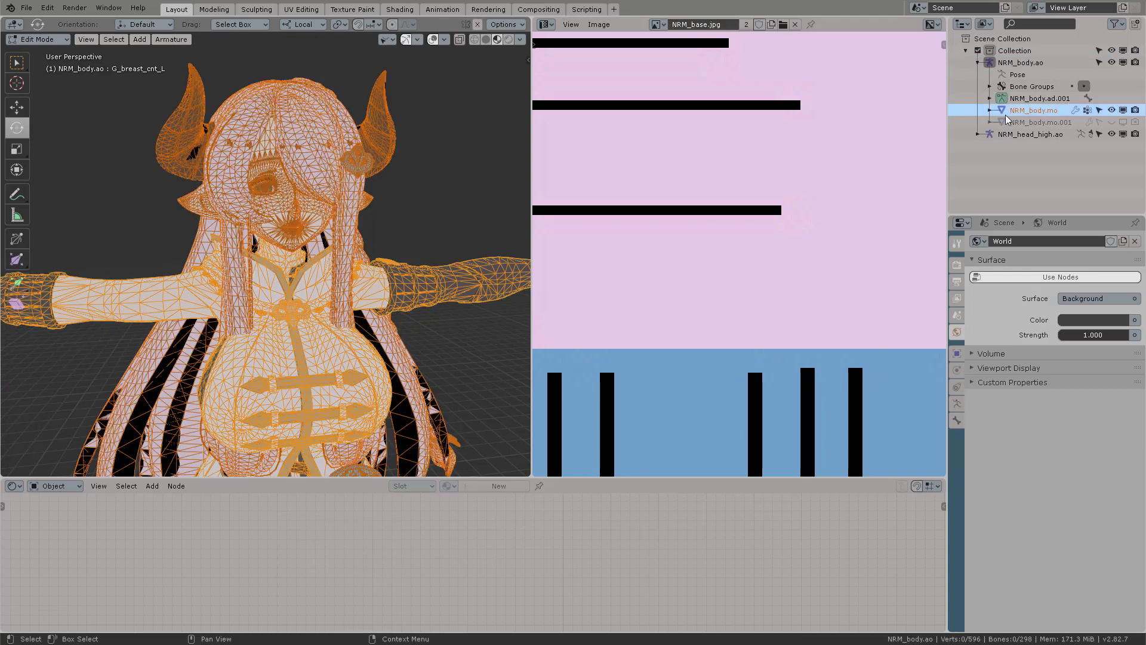
left_click(957, 354)
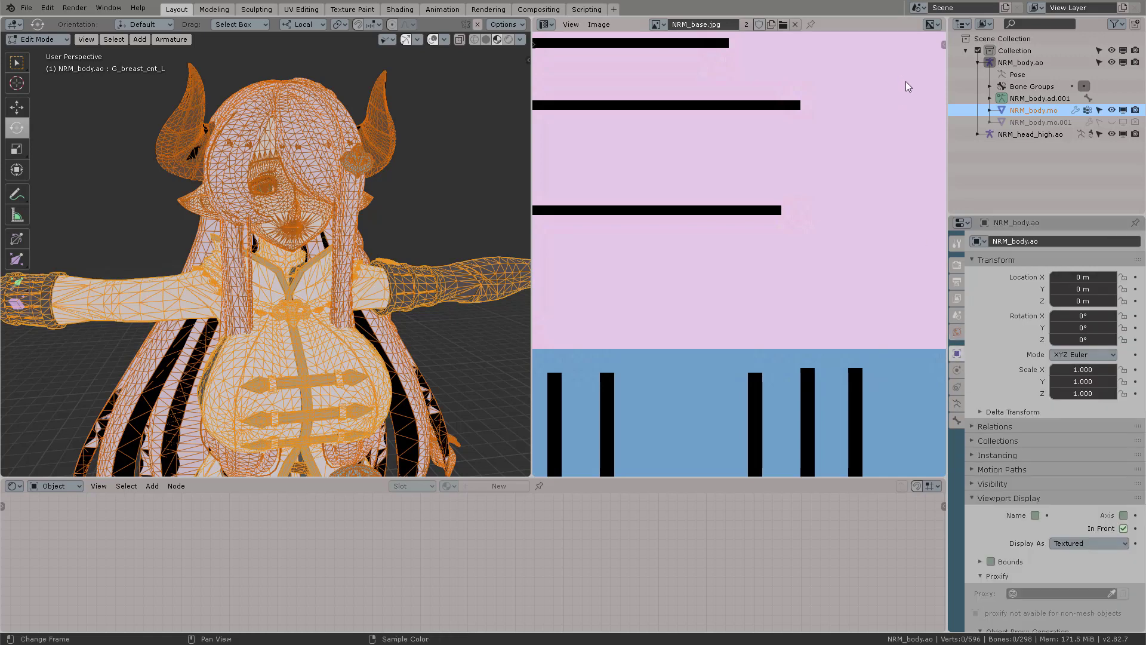
- Show the image editor's sidebar, return the armature to Object Mode and select the NRM_head_high.mo mesh
key("n")
key("ctrl+Tab")
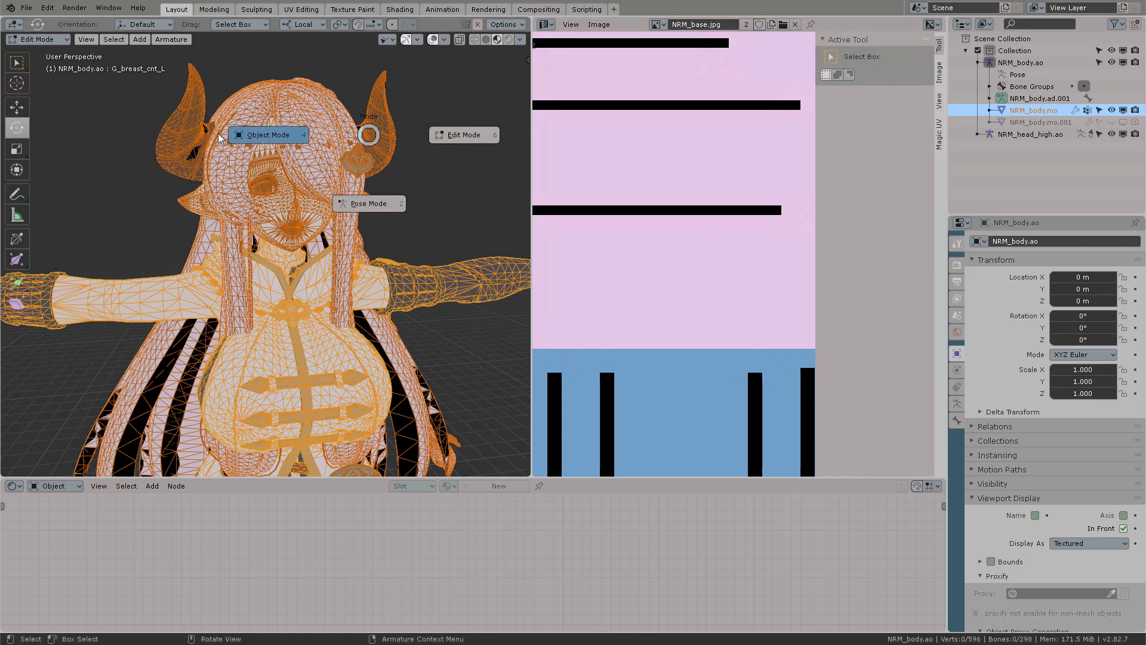
left_click(231, 134)
left_click(345, 139)
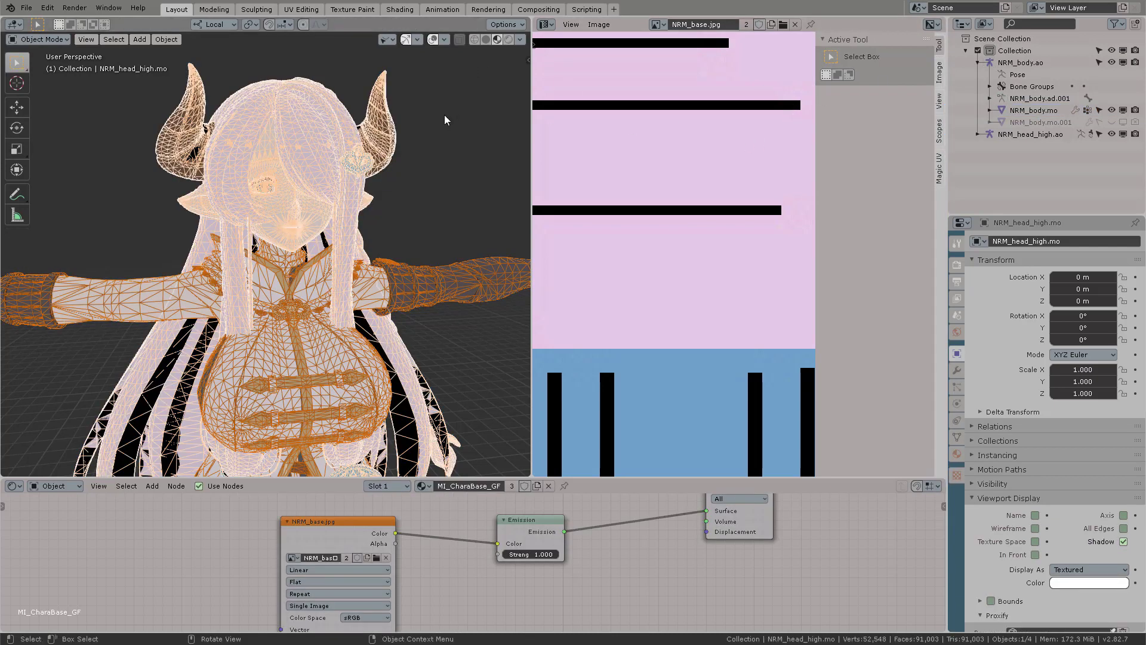
- Show the viewport's transform values and compare them between the NRM_body.ao armature and the NRM_head_high.mo mesh
key("n")
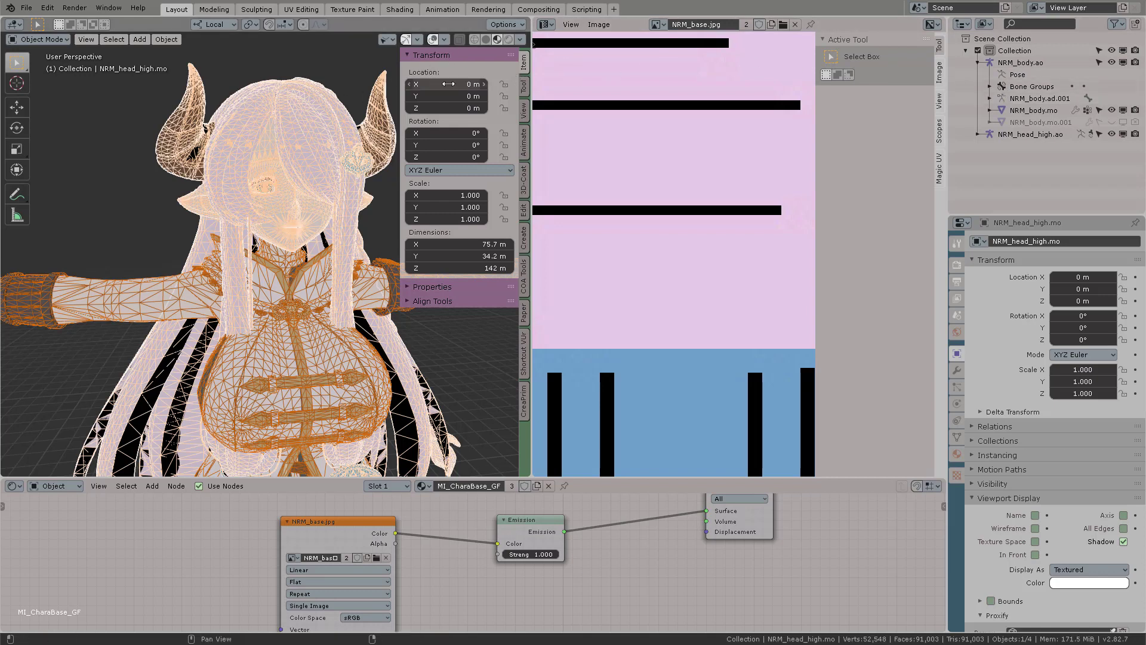
left_click(1007, 62)
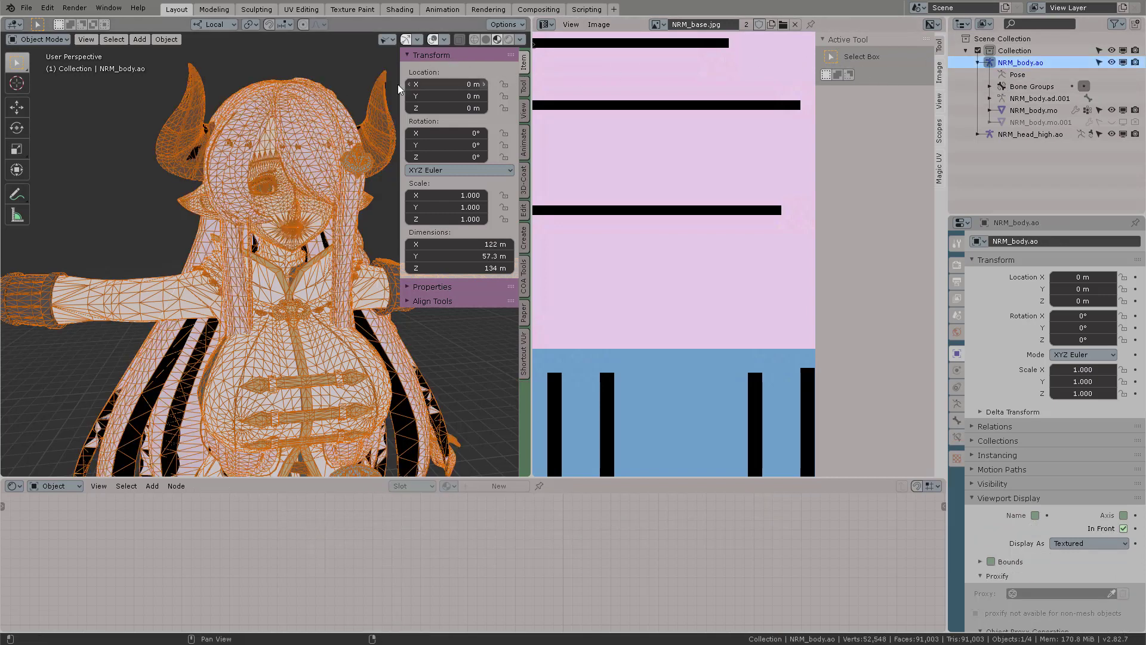
left_click(332, 94)
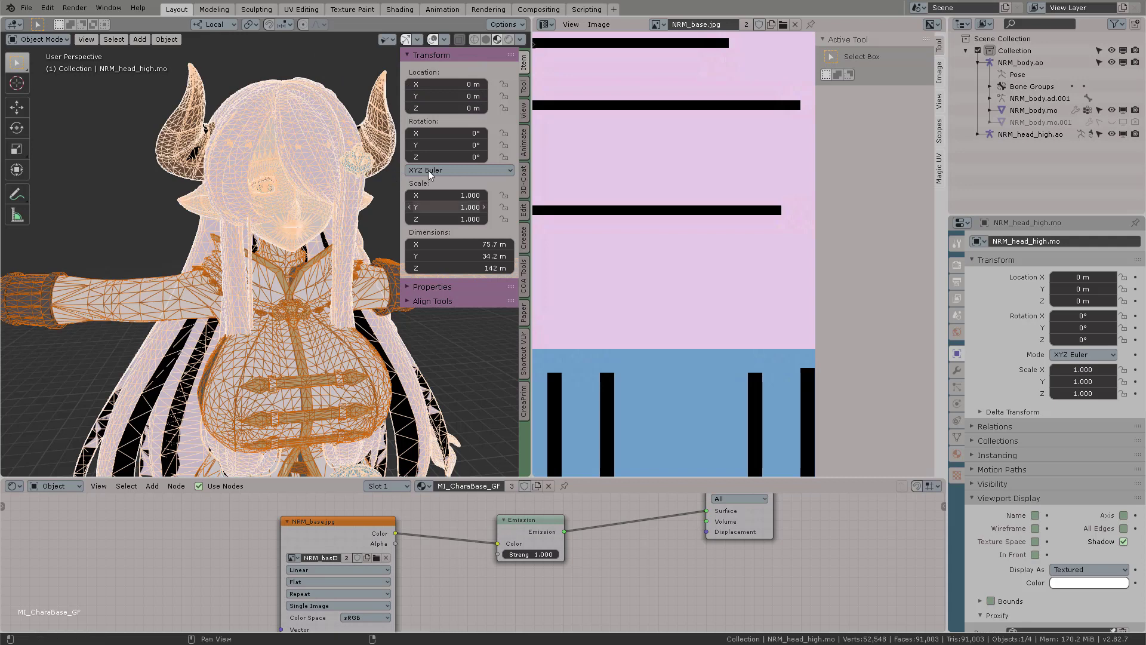
left_click(428, 58)
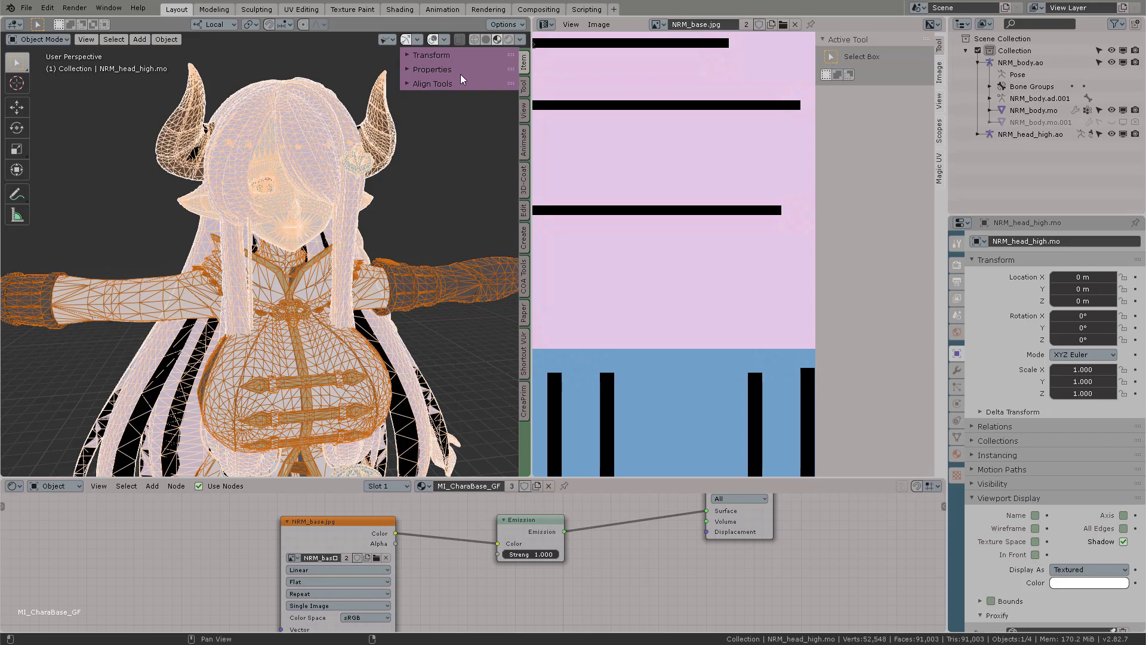
left_click(446, 52)
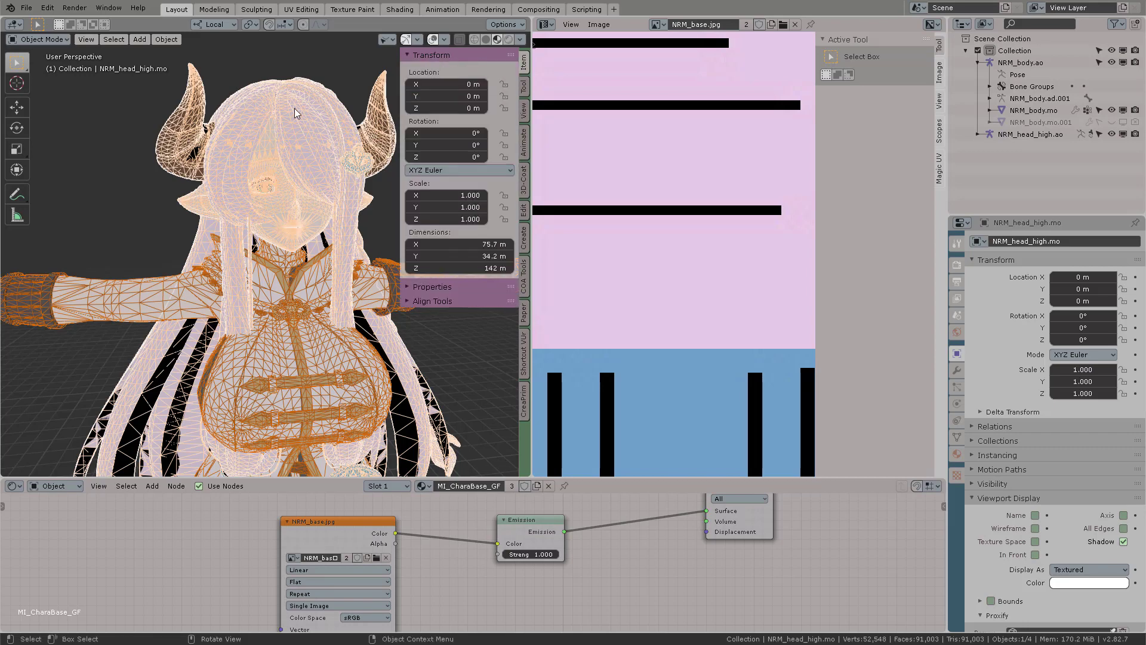
- Try to toggle X-ray display for the character in the 3D viewport
mouse_move(316, 117)
middle_mouse_down()
mouse_move(233, 109)
mouse_move(210, 142)
mouse_move(273, 160)
mouse_move(311, 137)
middle_mouse_up()
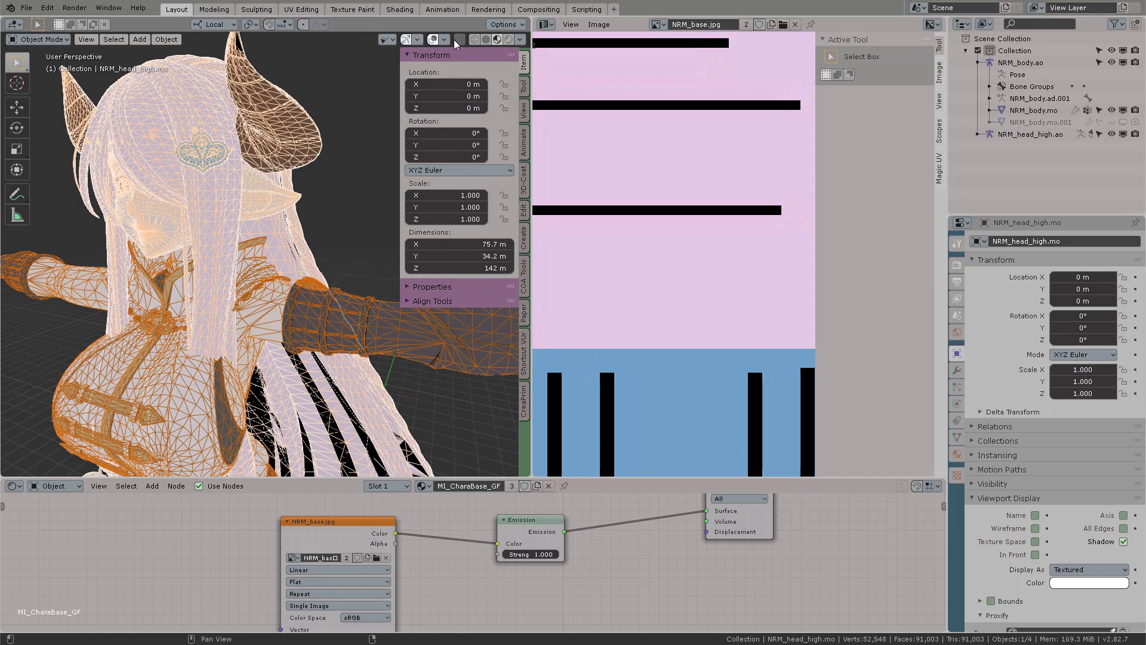
left_click(461, 39)
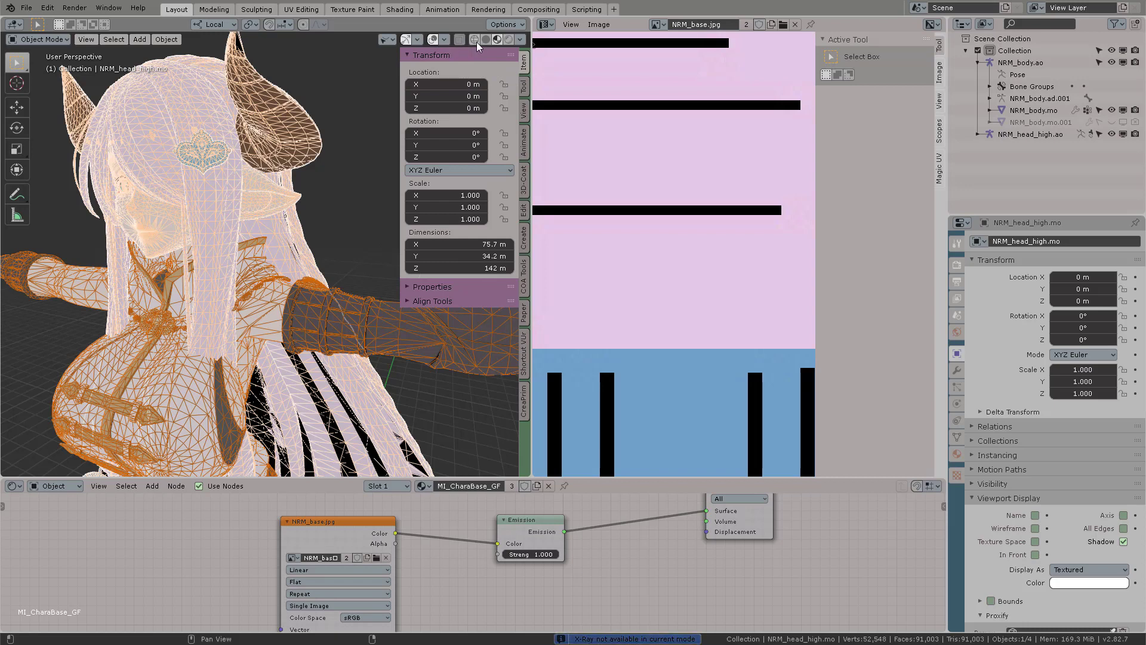
left_click(459, 40)
left_click(461, 42)
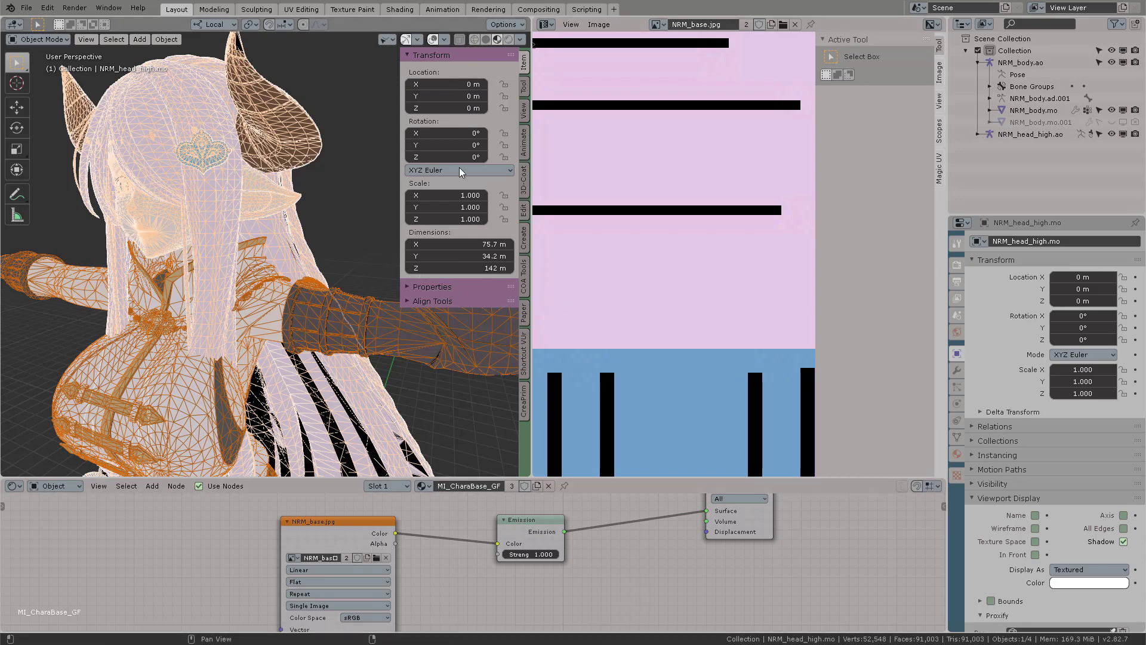
left_click(460, 46)
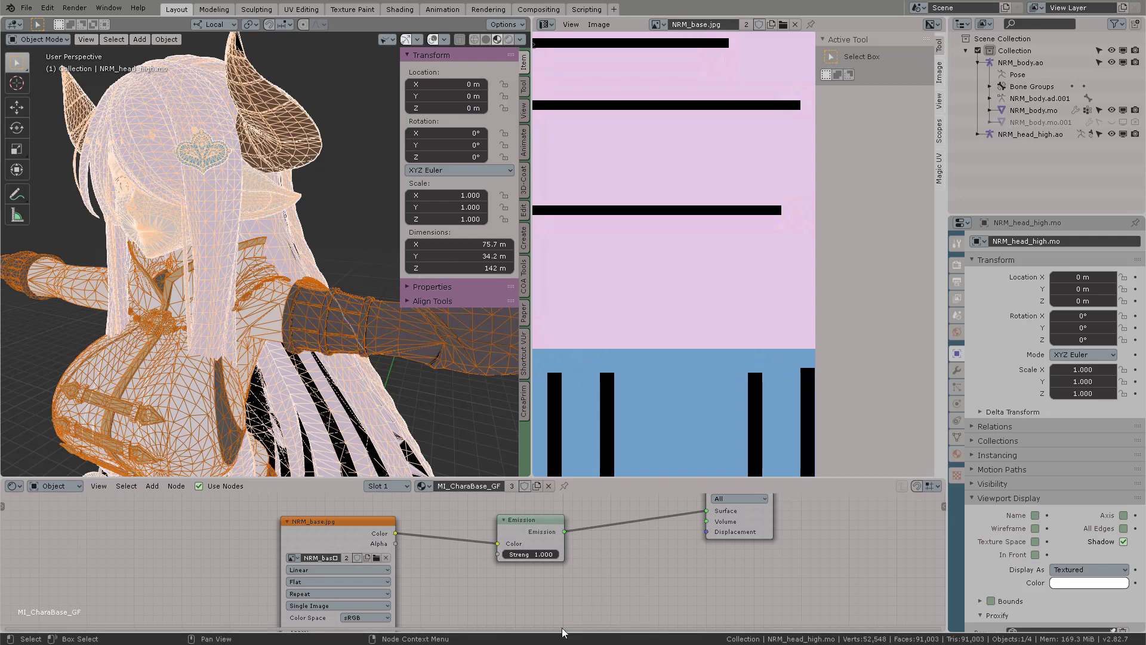
middle_click_drag(649, 577, 628, 508)
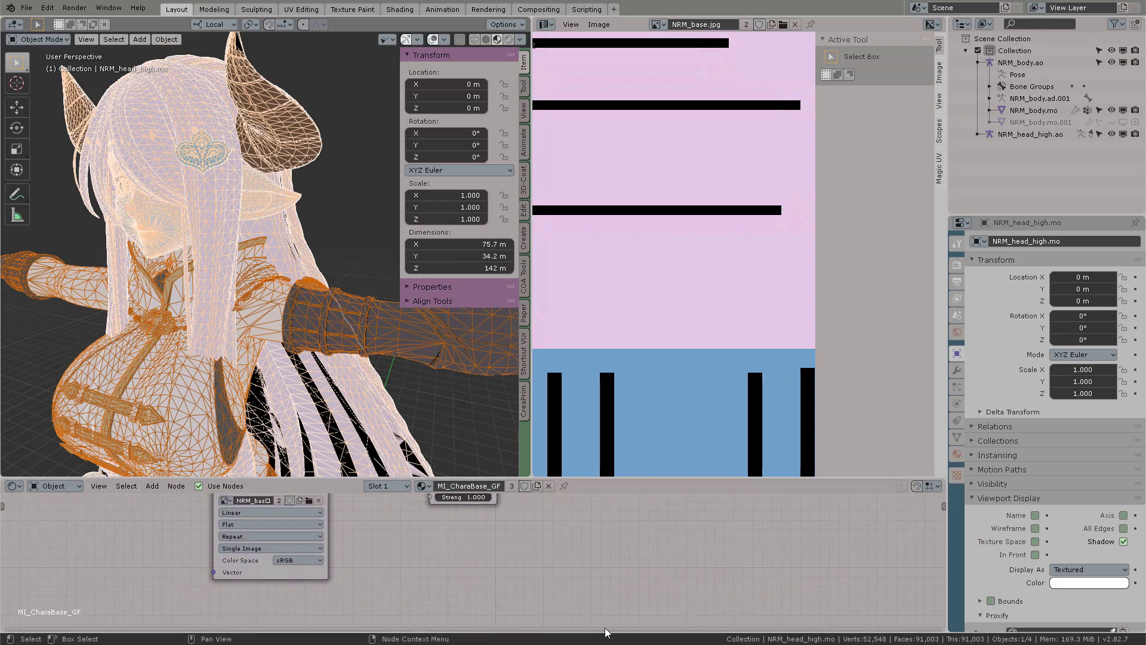
middle_click_drag(547, 541, 559, 565)
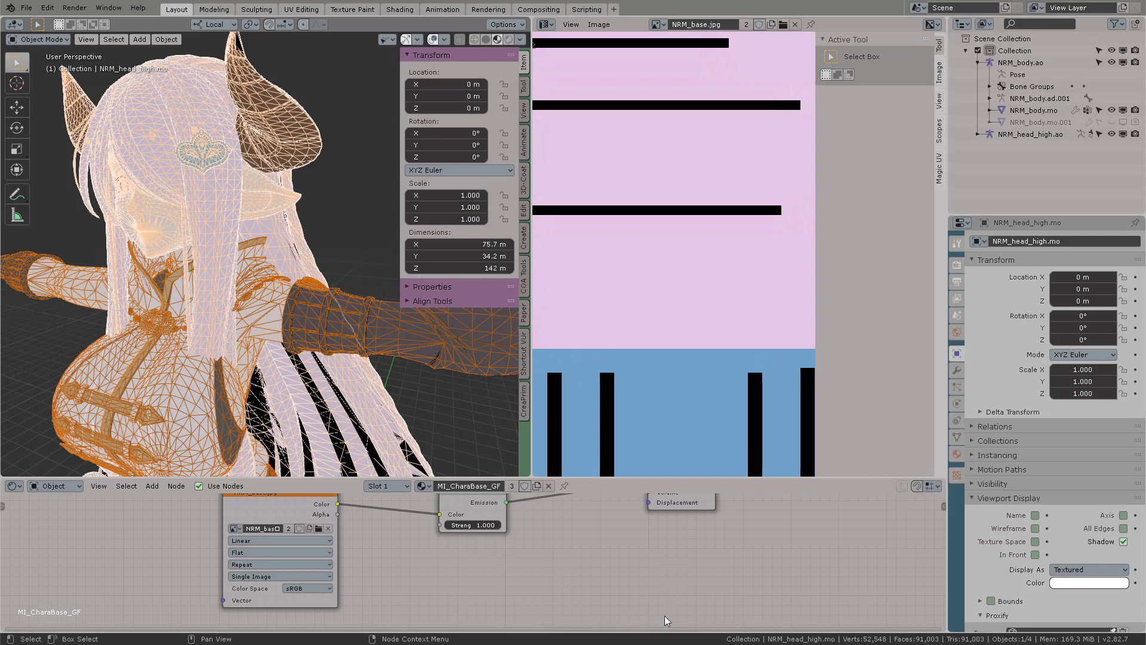
middle_click_drag(633, 555, 675, 521, "shift")
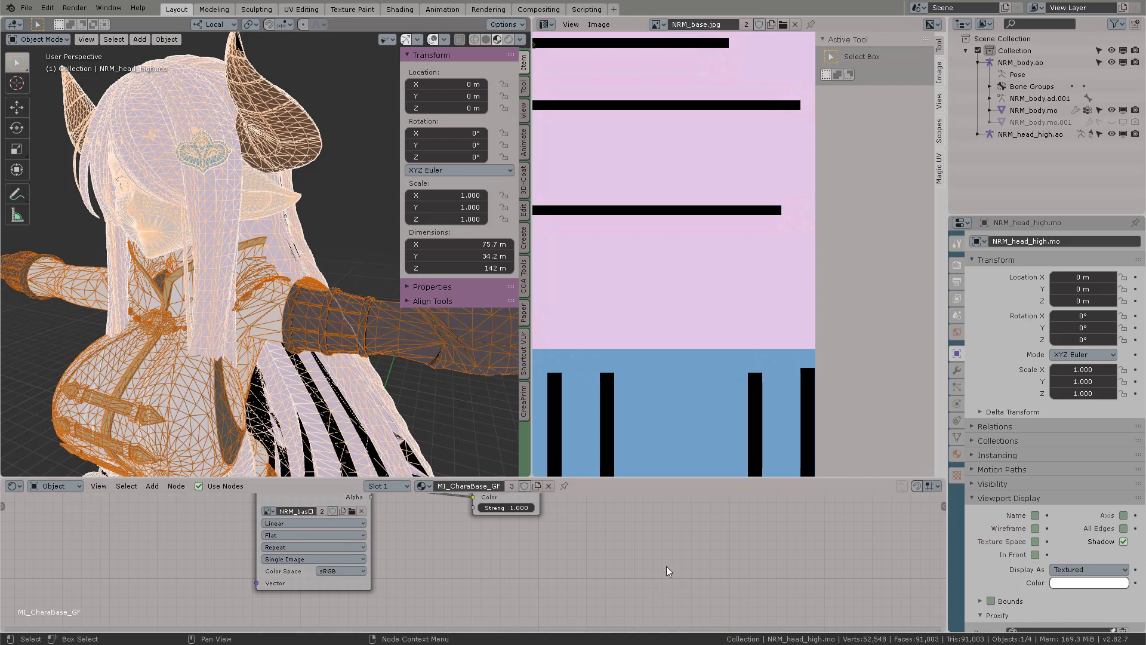
middle_click_drag(685, 543, 680, 572)
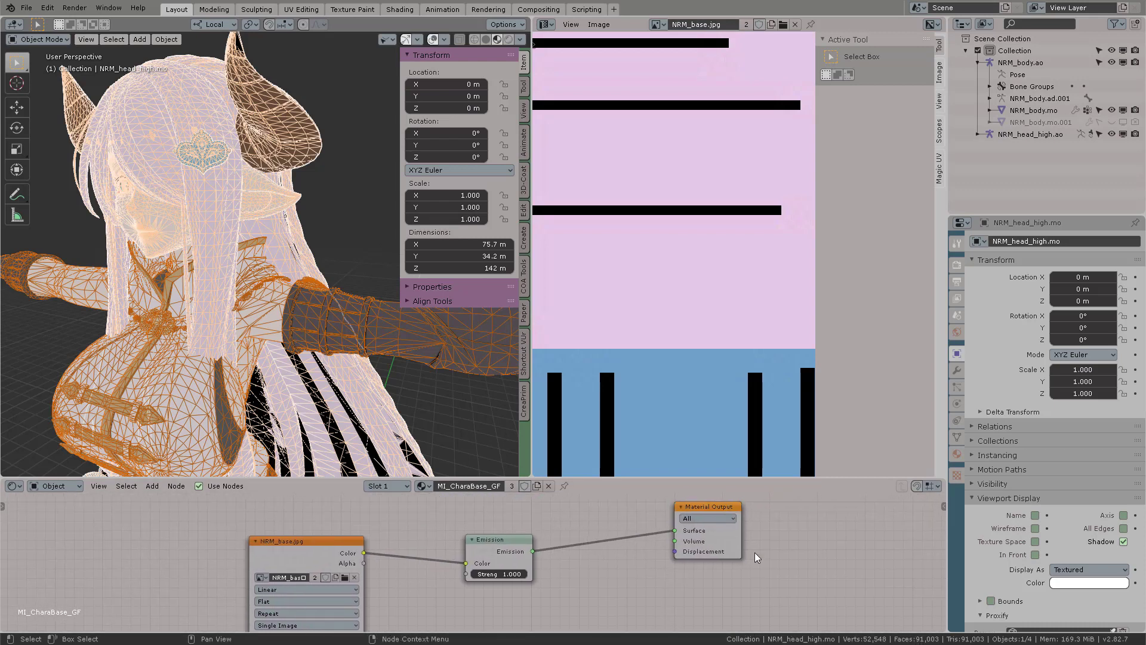
key("super")
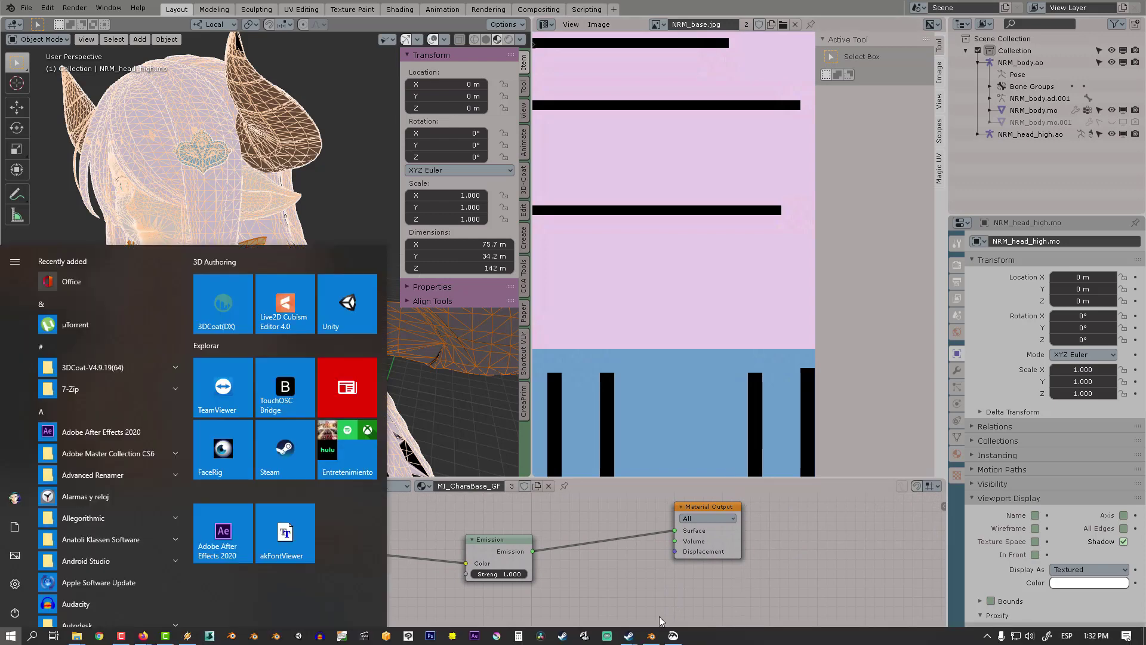
left_click(652, 638)
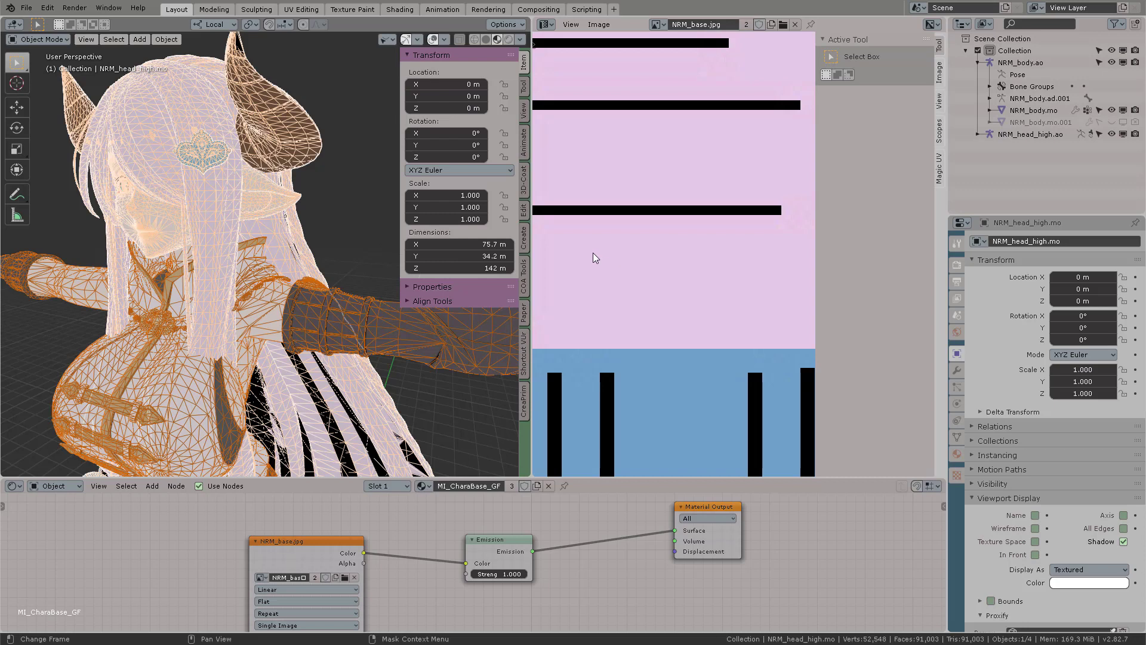
- Hide the sidebars of the image editor and the 3D viewport
key("n")
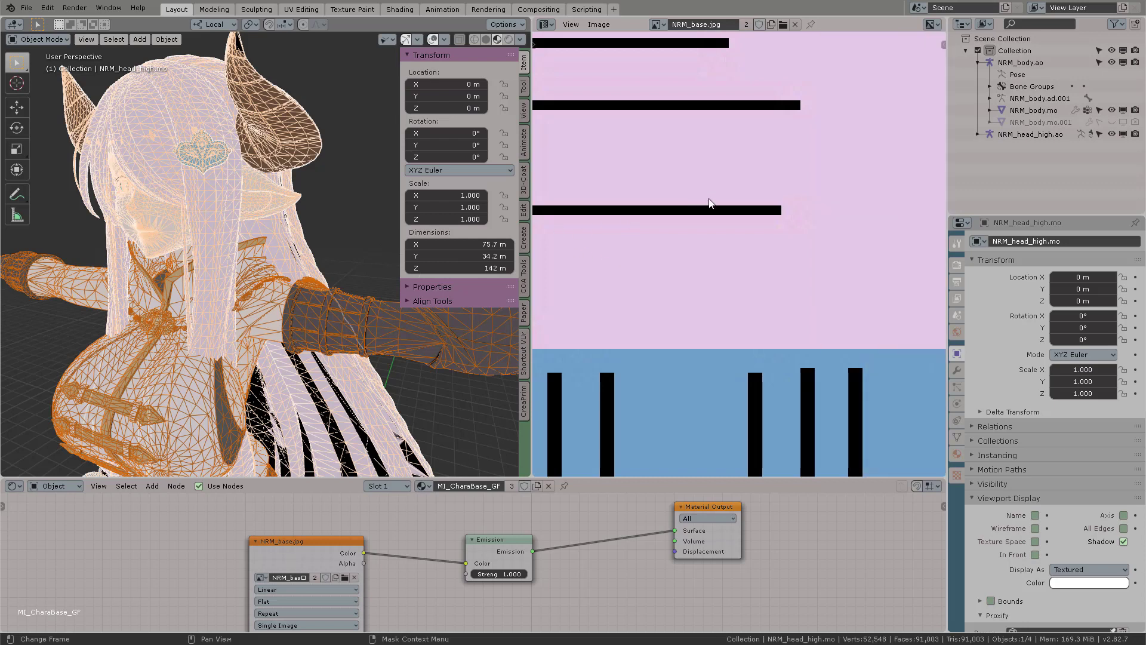
middle_click_drag(729, 238, 817, 295)
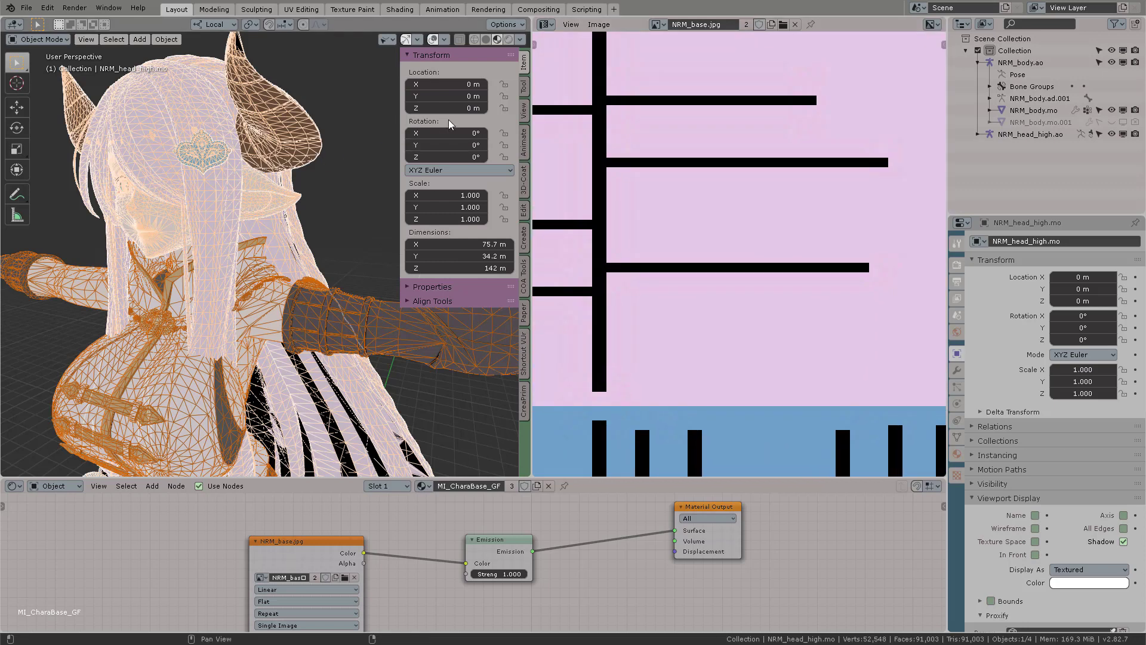
key("n")
- Examine the full NRM_base.jpg texture beside the upper body of the character
scroll(403, 188, "down", 4)
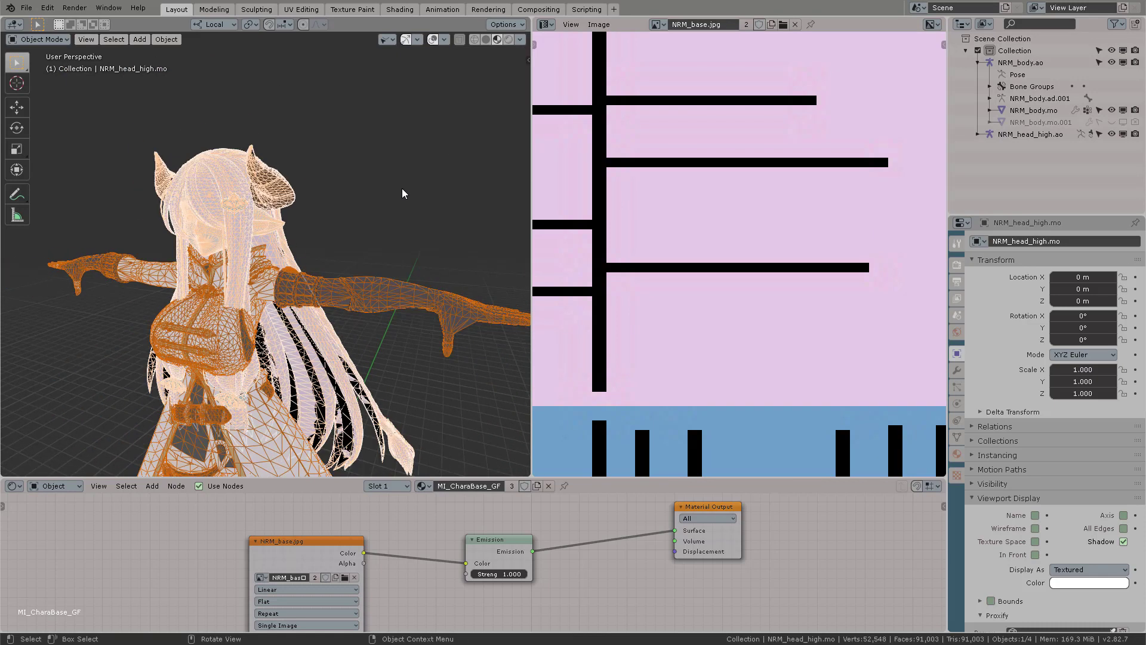
scroll(675, 182, "down", 5)
middle_click_drag(699, 194, 812, 208)
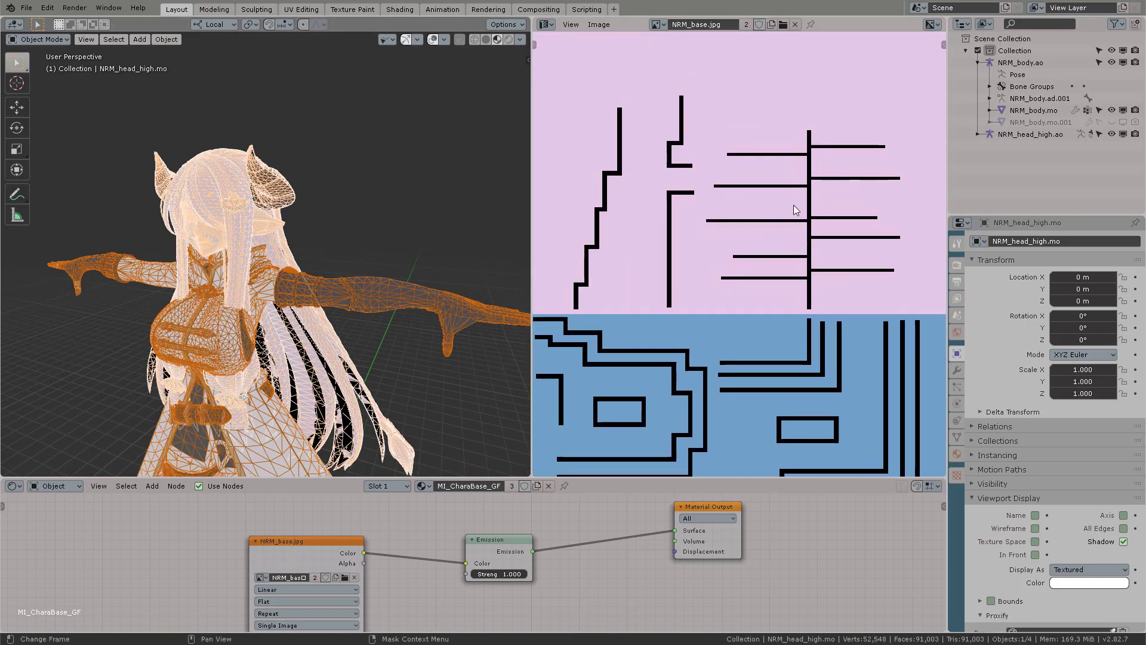
scroll(794, 206, "down", 3)
middle_click_drag(761, 161, 772, 227)
scroll(771, 227, "down", 5)
middle_click_drag(787, 189, 820, 146)
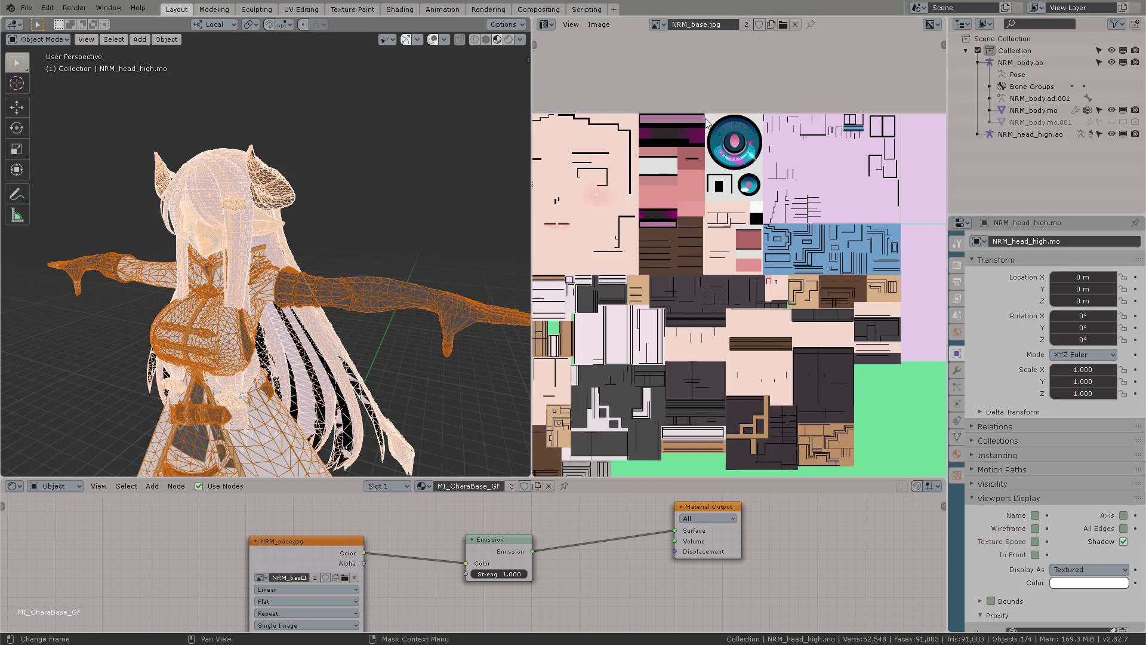
left_click(547, 26)
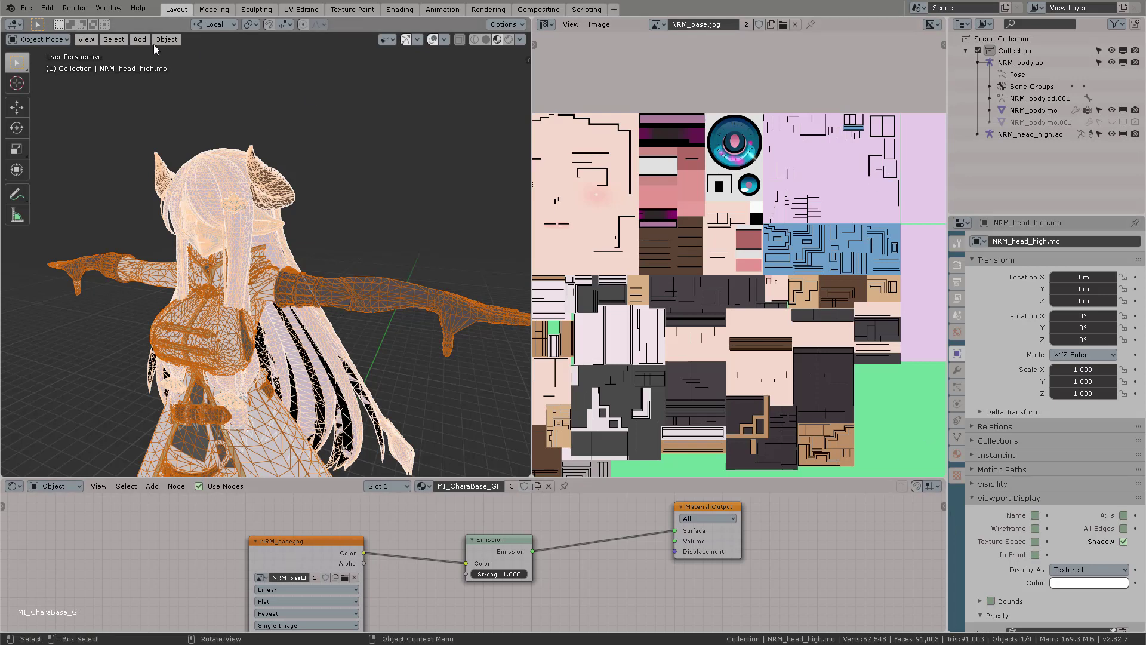
left_click(139, 40)
mouse_move(202, 77)
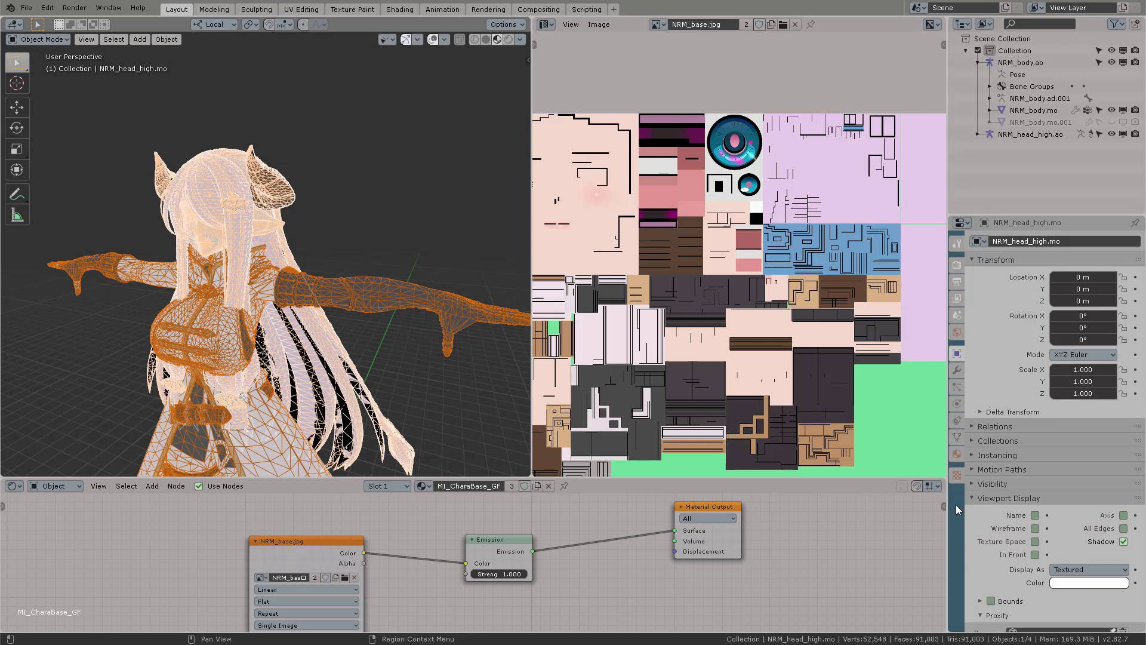
left_click(166, 38)
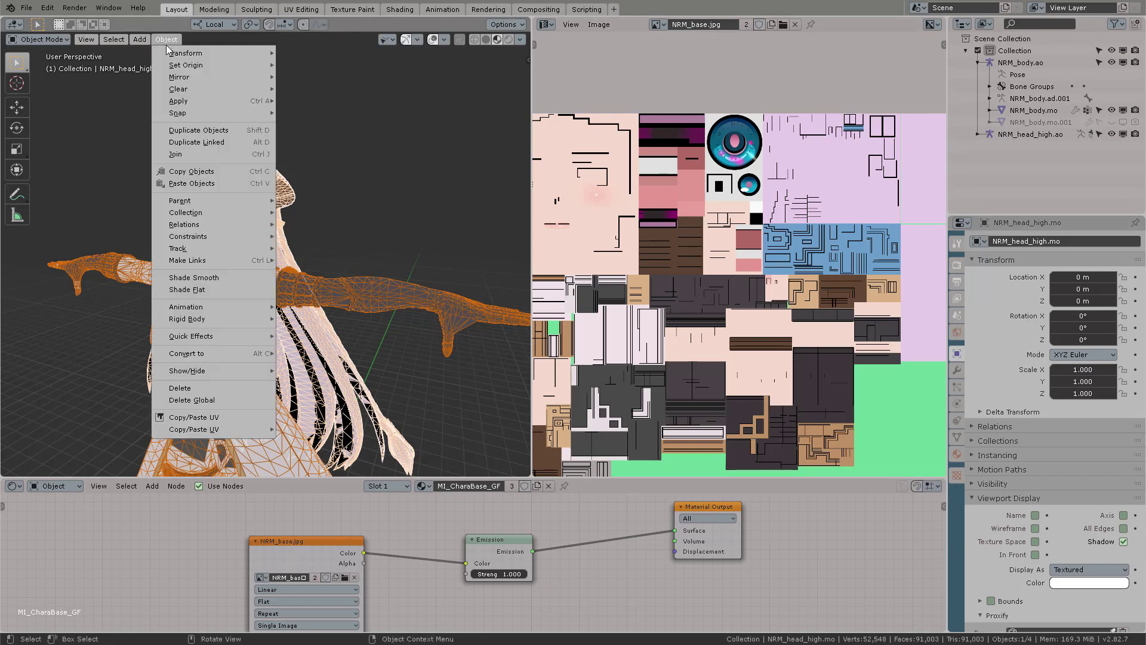
mouse_move(182, 66)
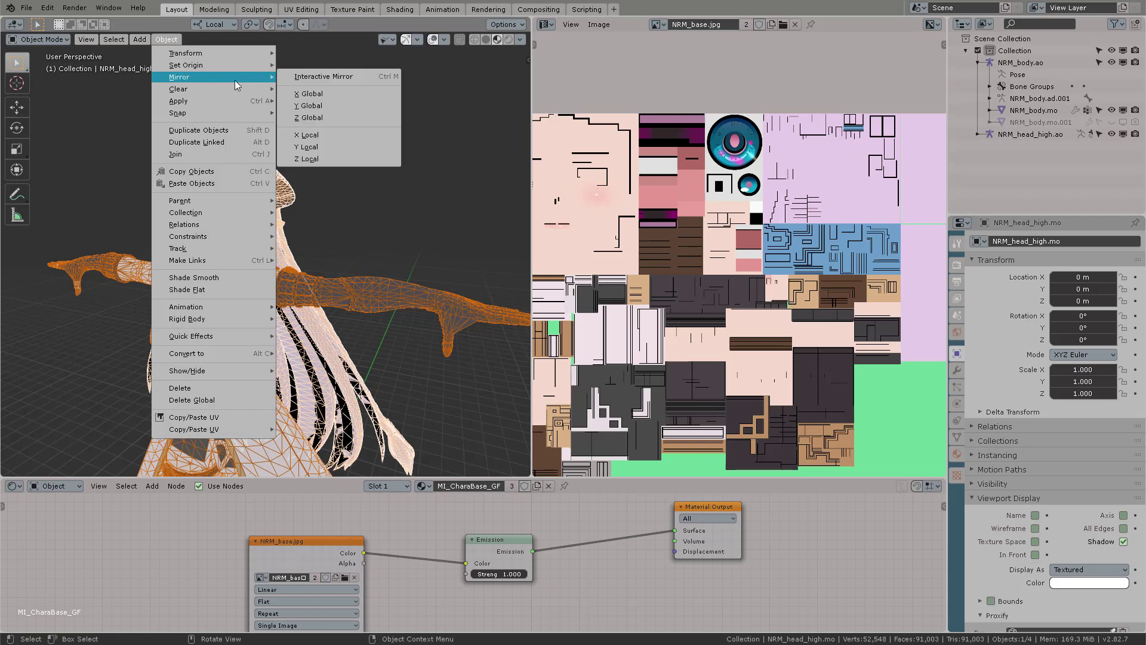
left_click(302, 128)
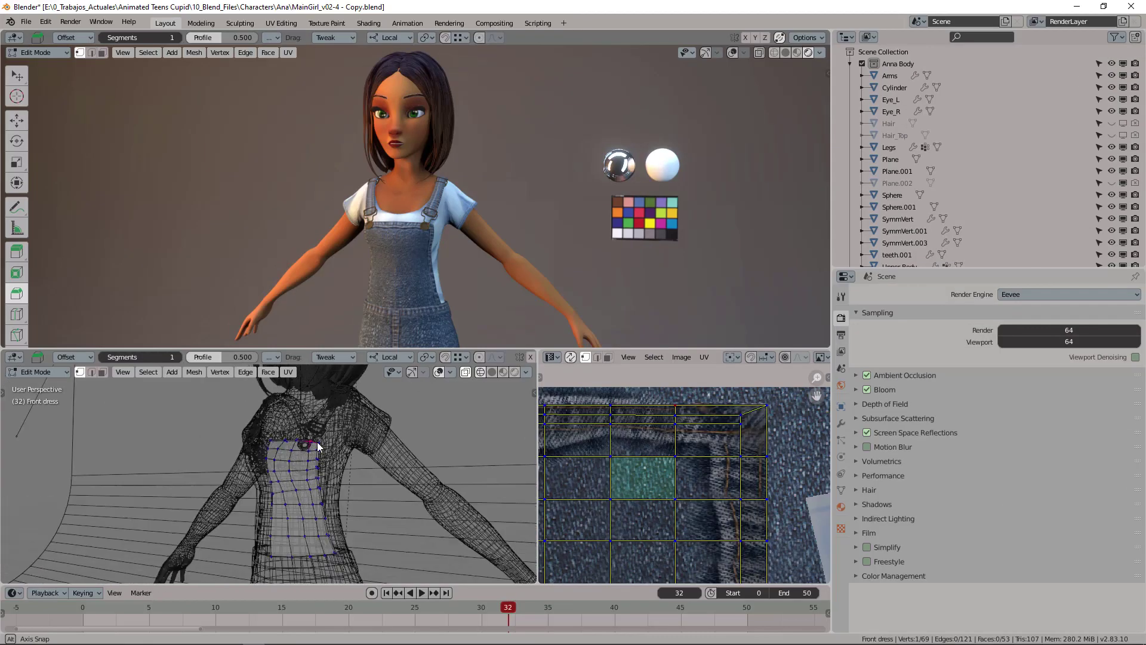
- Deselect all vertices of the front dress and apply the Modo theme in the preferences
middle_click_drag(317, 443, 407, 451)
key("alt+a")
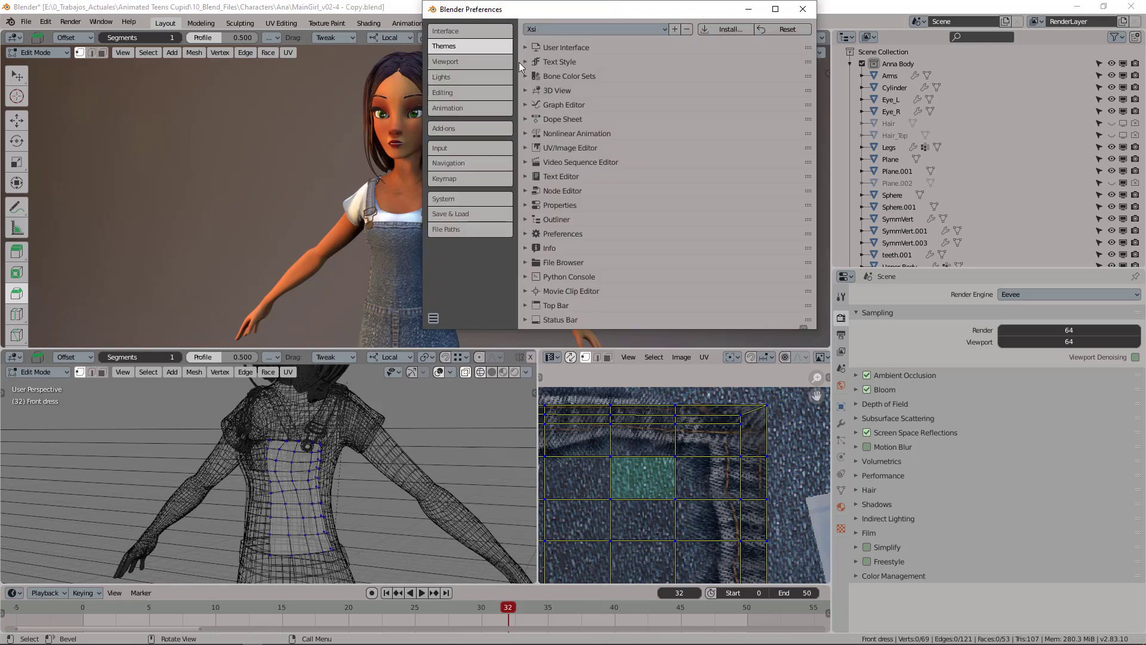
left_click(615, 29)
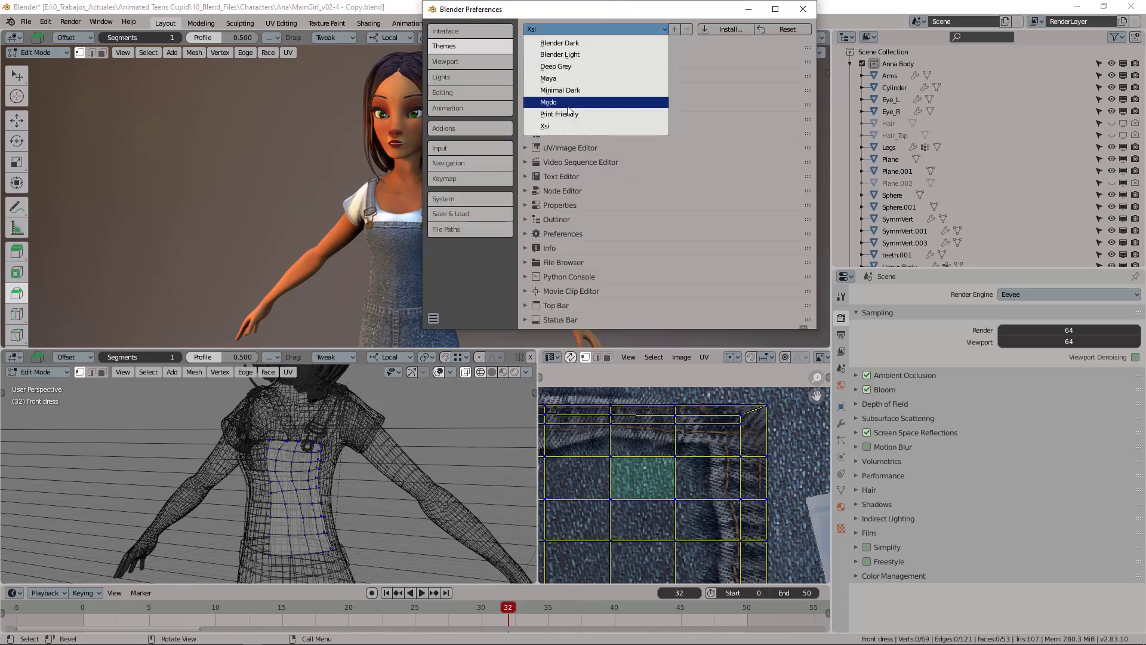
left_click(621, 101)
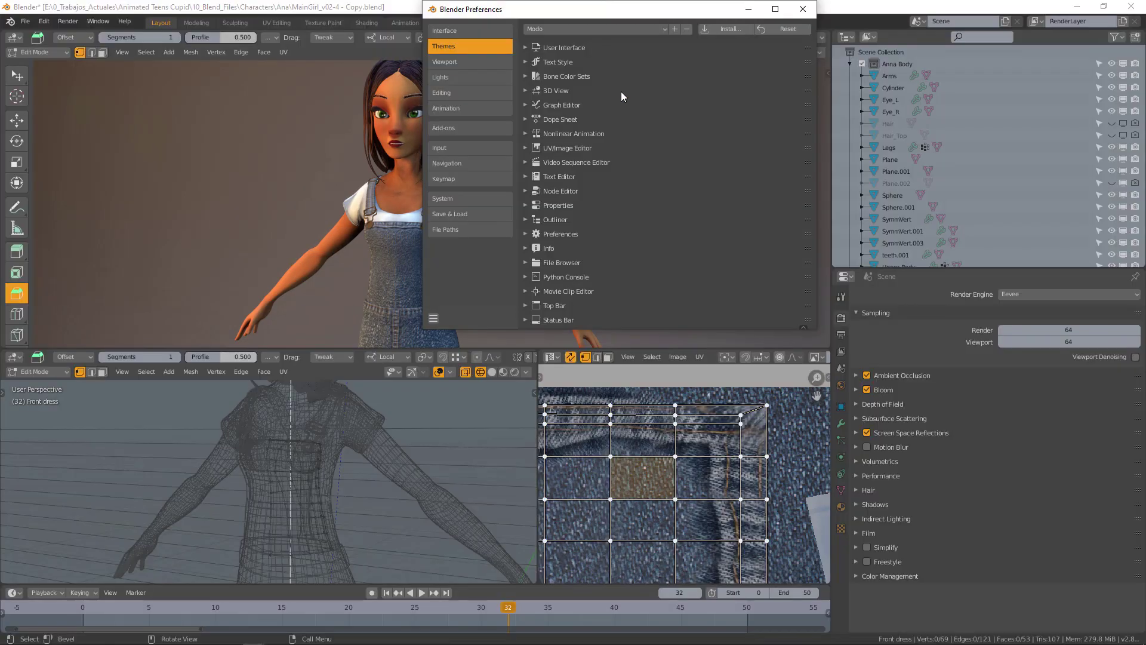
left_click(803, 9)
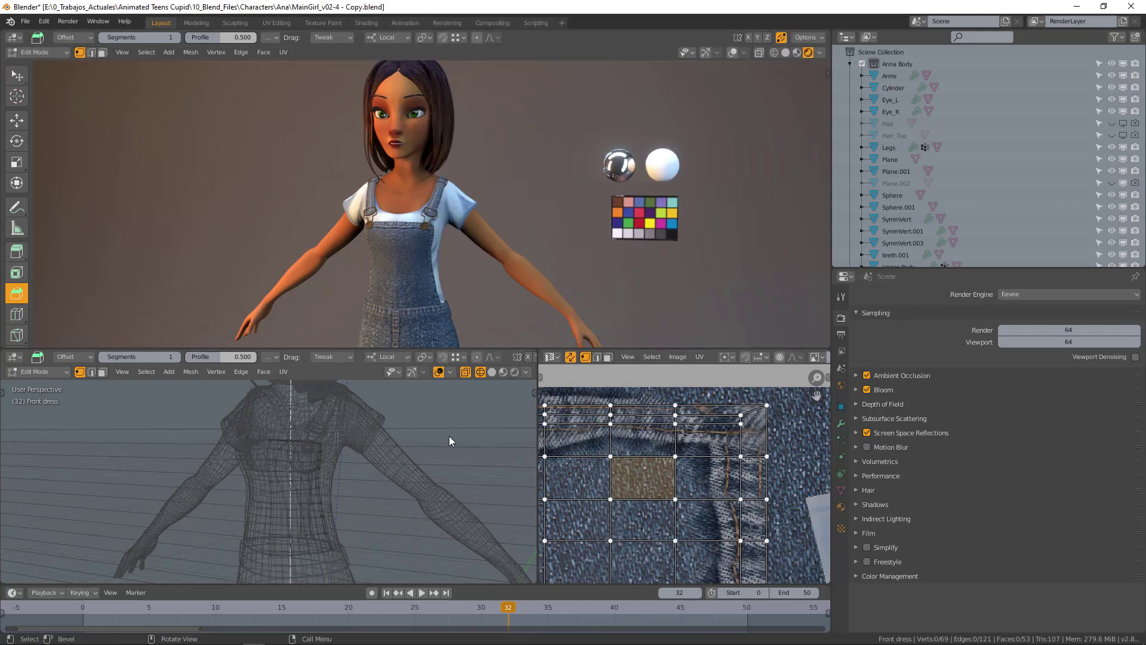
- Select a single vertex on the front panel of the dress to locate its point in the UV layout
scroll(449, 436, "up", 2)
scroll(657, 439, "up", 2)
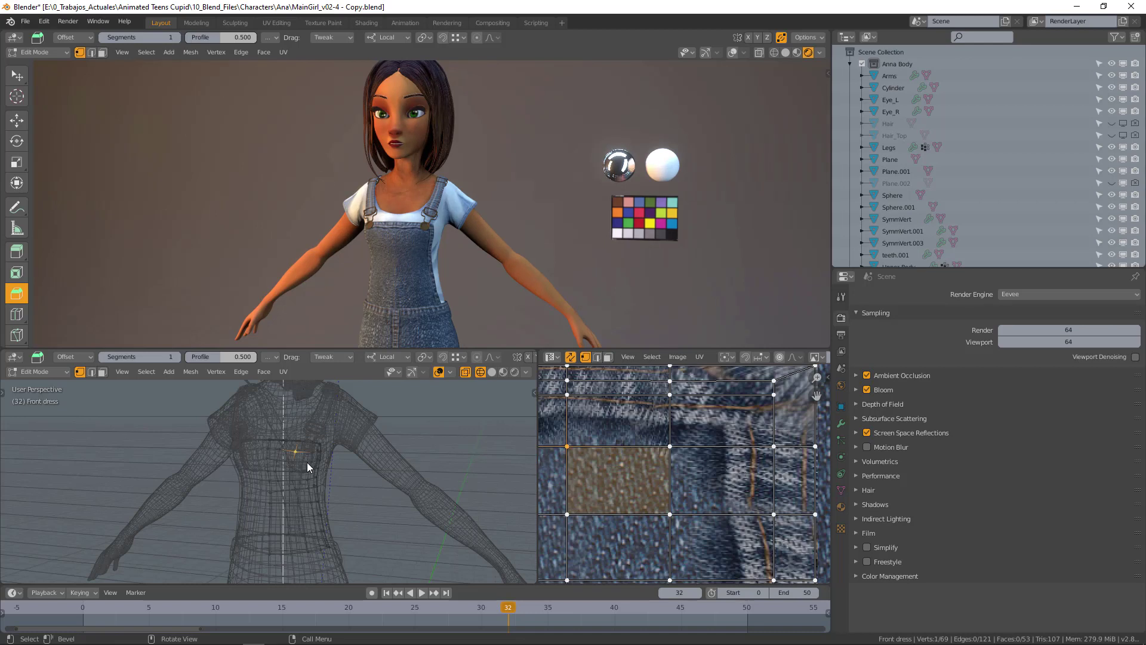
scroll(335, 453, "up", 4)
left_click(411, 454)
middle_click_drag(411, 446, 422, 517)
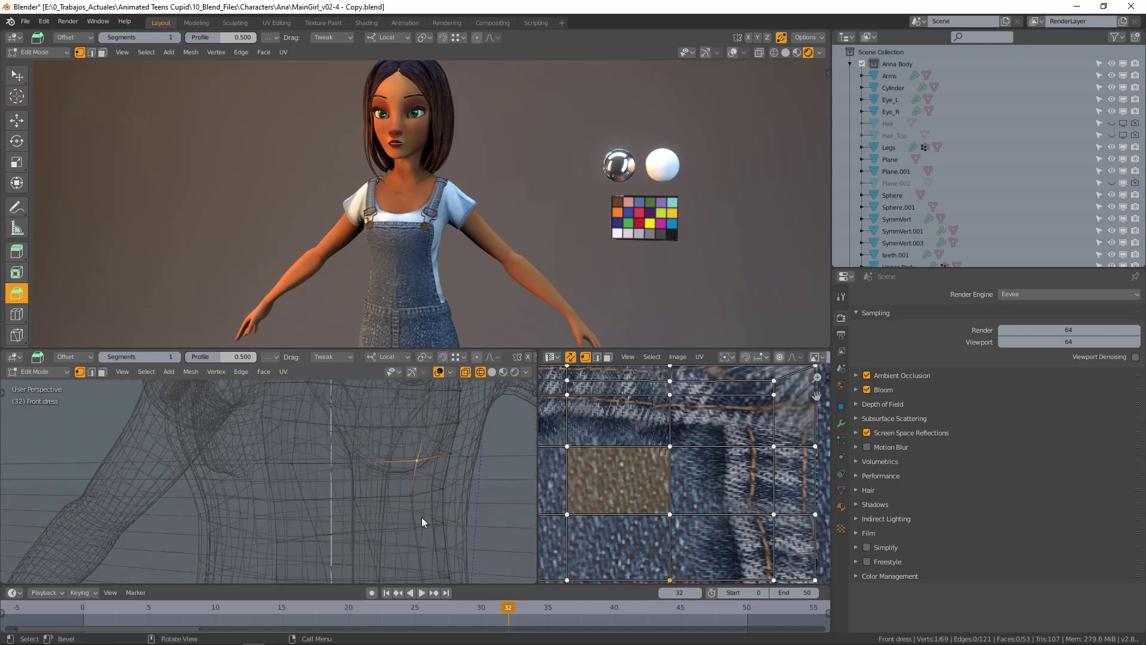
left_click(413, 496)
middle_click_drag(451, 492, 432, 463)
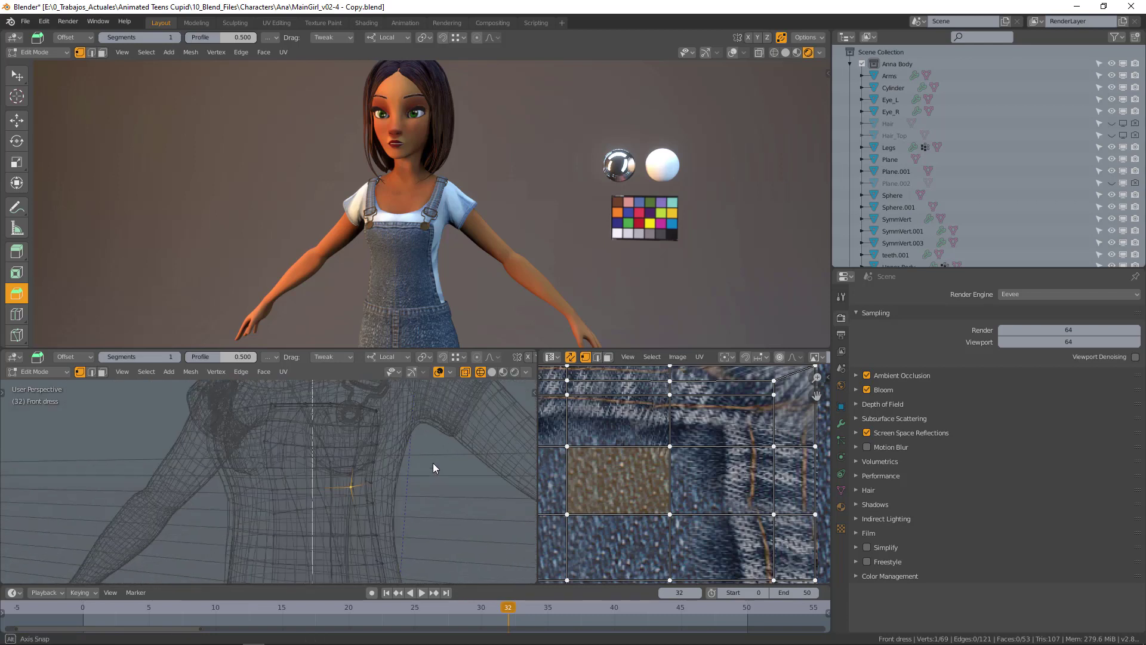
- Compare the selected vertex's place on the dress wireframe with its UV point on the denim texture
scroll(624, 452, "down", 3)
scroll(654, 453, "down", 2)
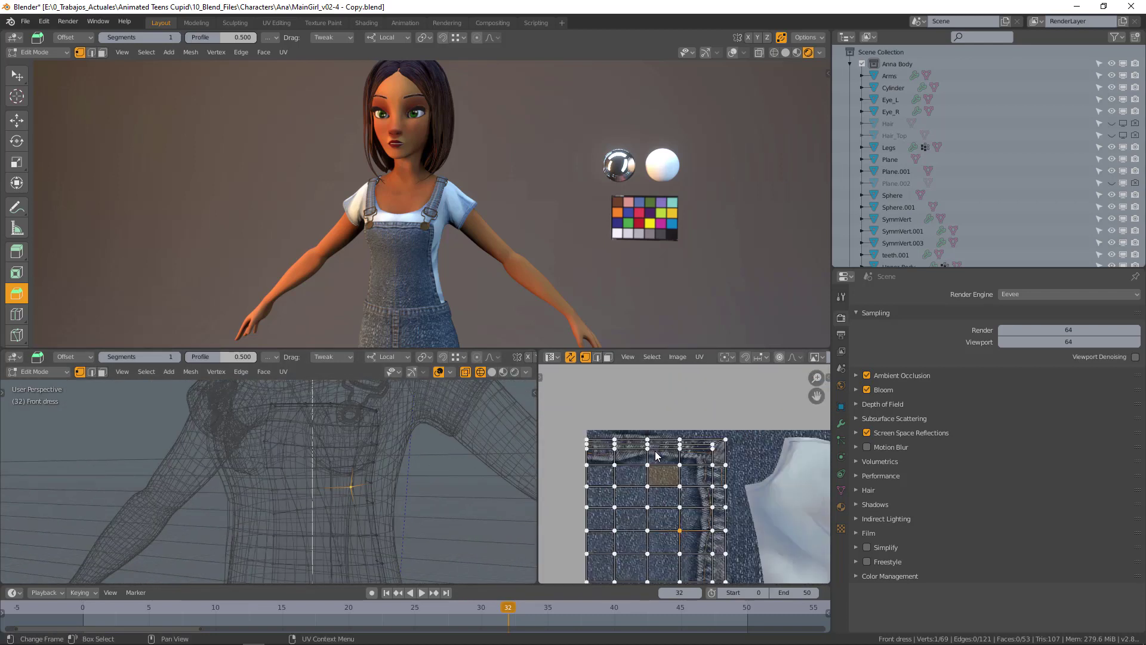
middle_click_drag(654, 454, 656, 413)
scroll(392, 449, "down", 2)
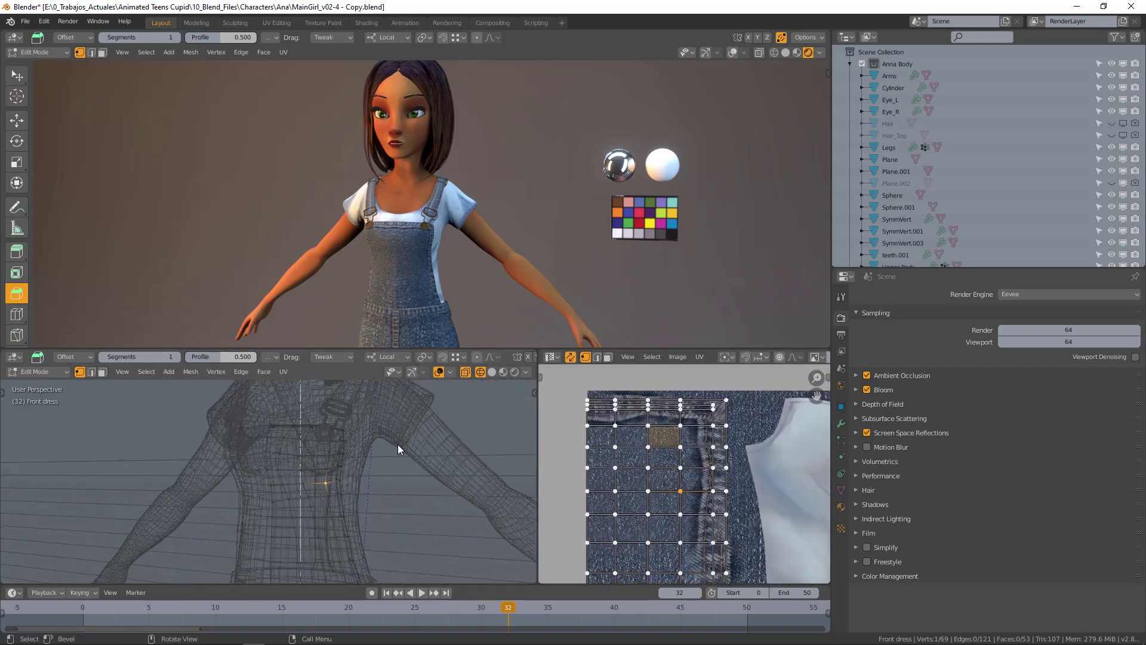
mouse_move(398, 444)
middle_mouse_down()
mouse_move(417, 450)
mouse_move(399, 454)
middle_mouse_up()
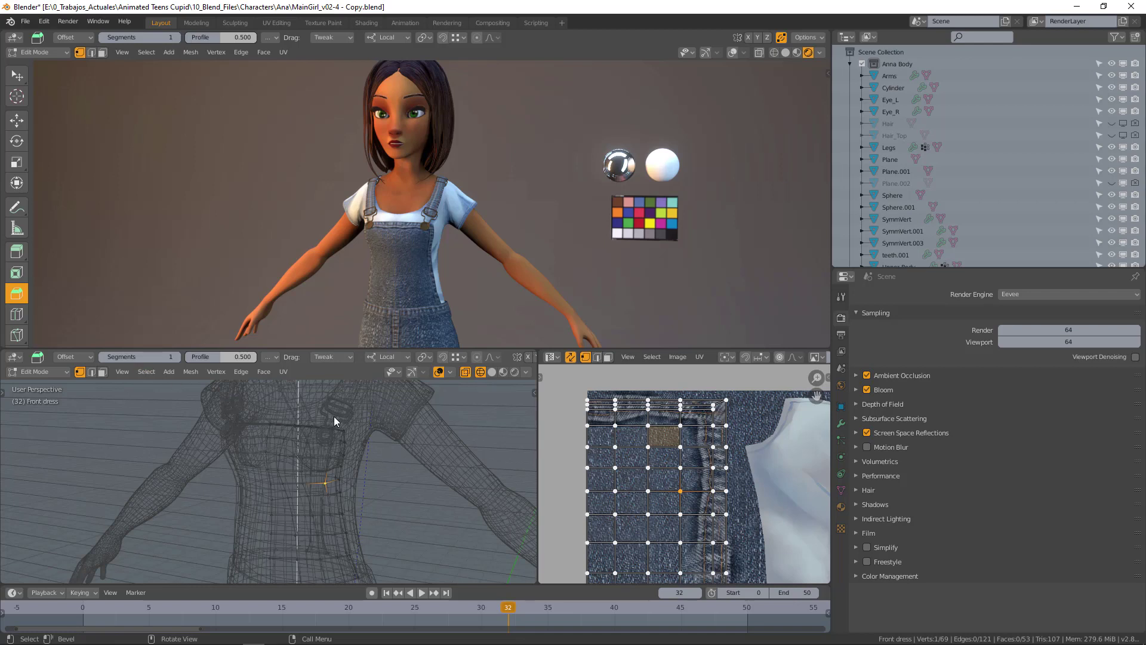
middle_click_drag(334, 417, 391, 442)
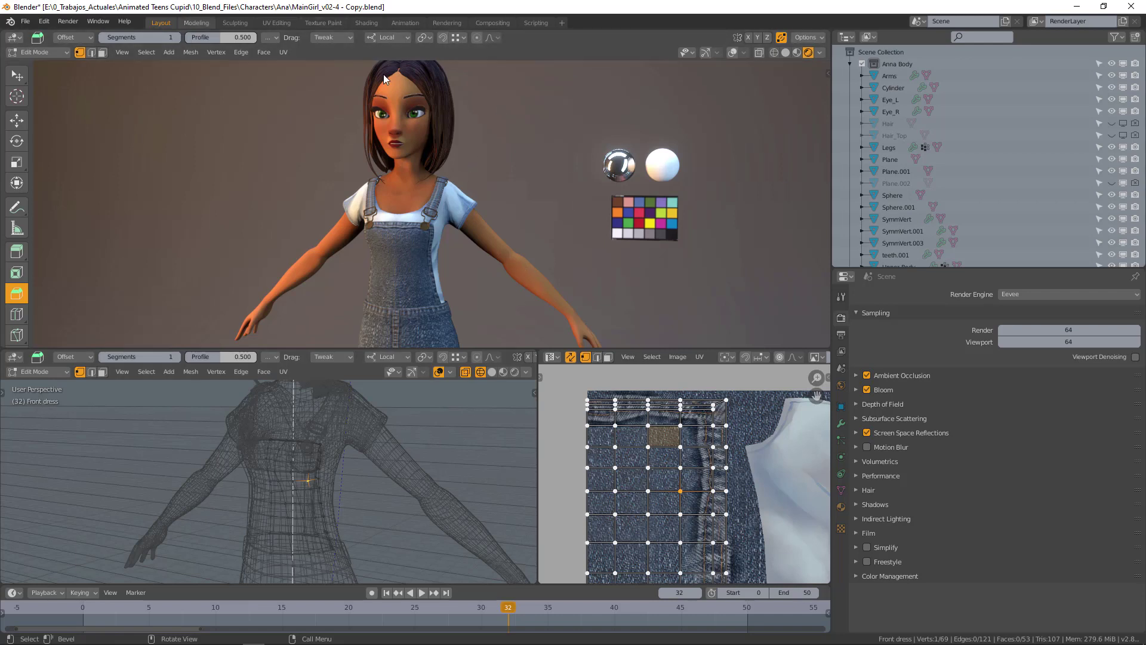
- Switch the interface theme to Print Friendly and move the preferences window clear of the shaded character
key("ctrl+comma")
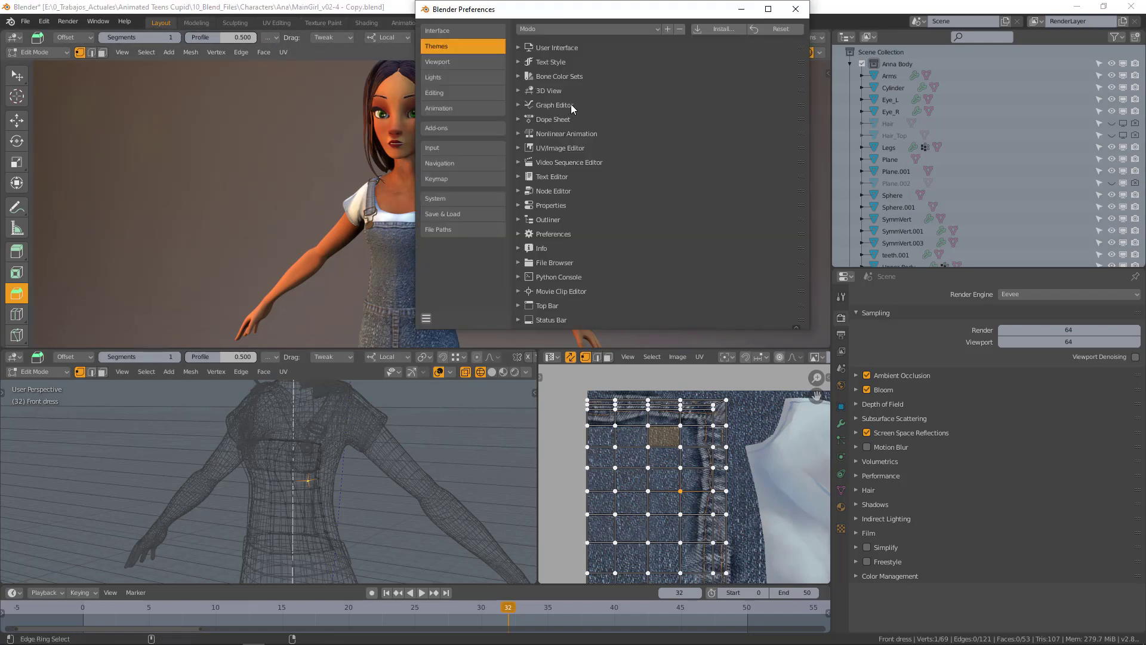
left_click(601, 29)
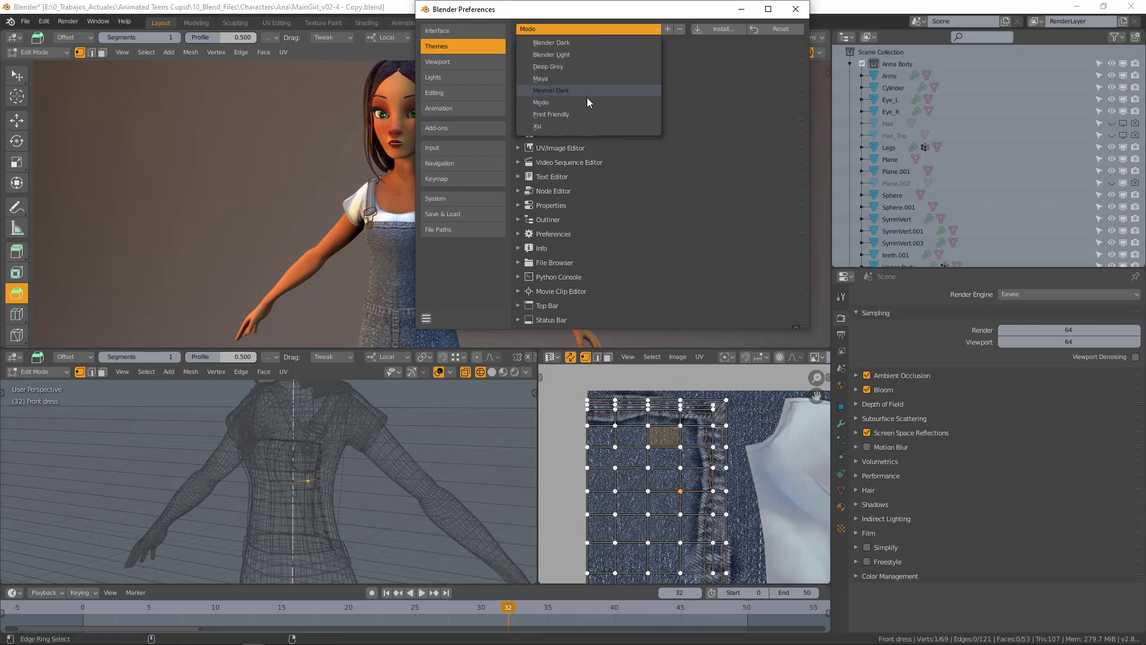
left_click(562, 115)
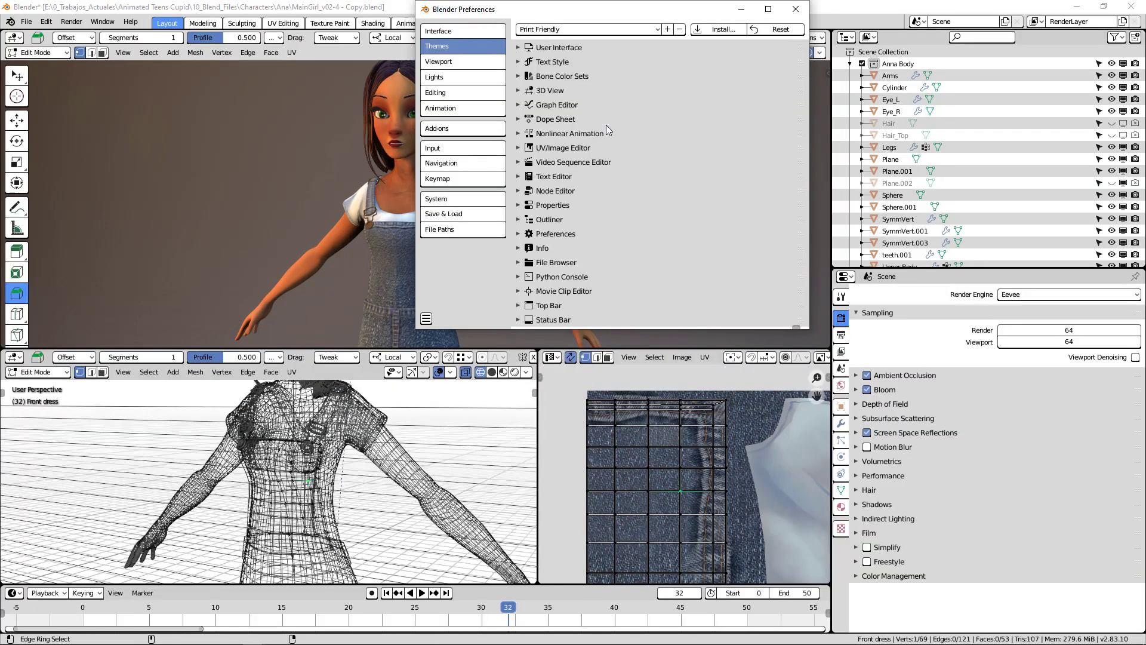
left_click_drag(698, 13, 814, 209)
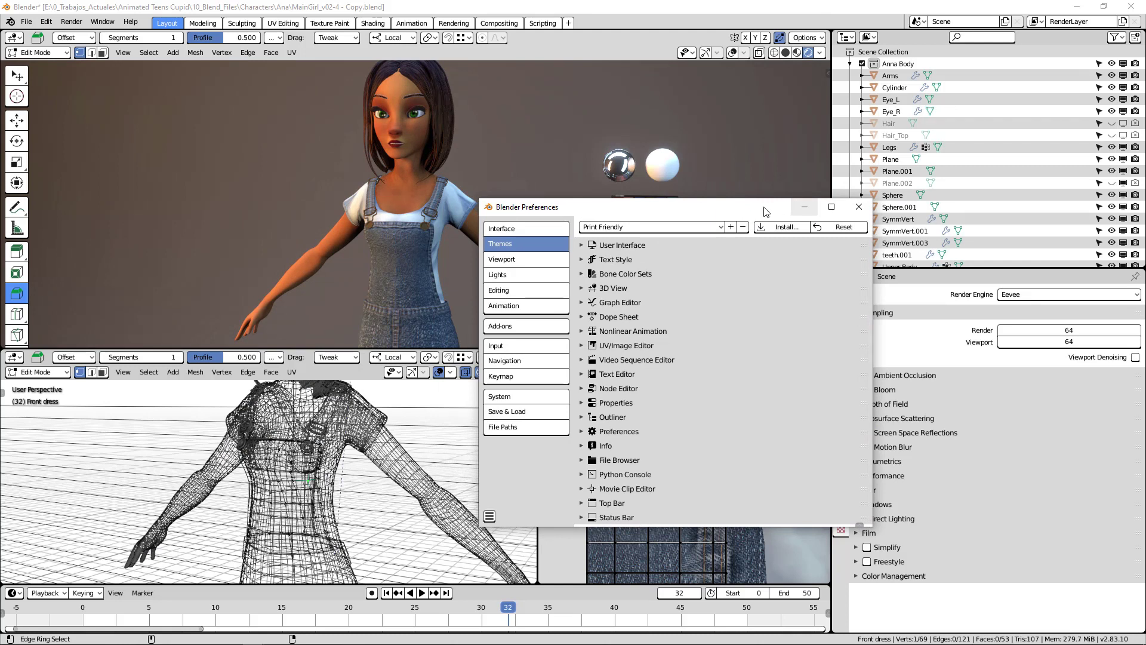
left_click_drag(743, 211, 638, 394)
middle_click_drag(506, 203, 421, 191)
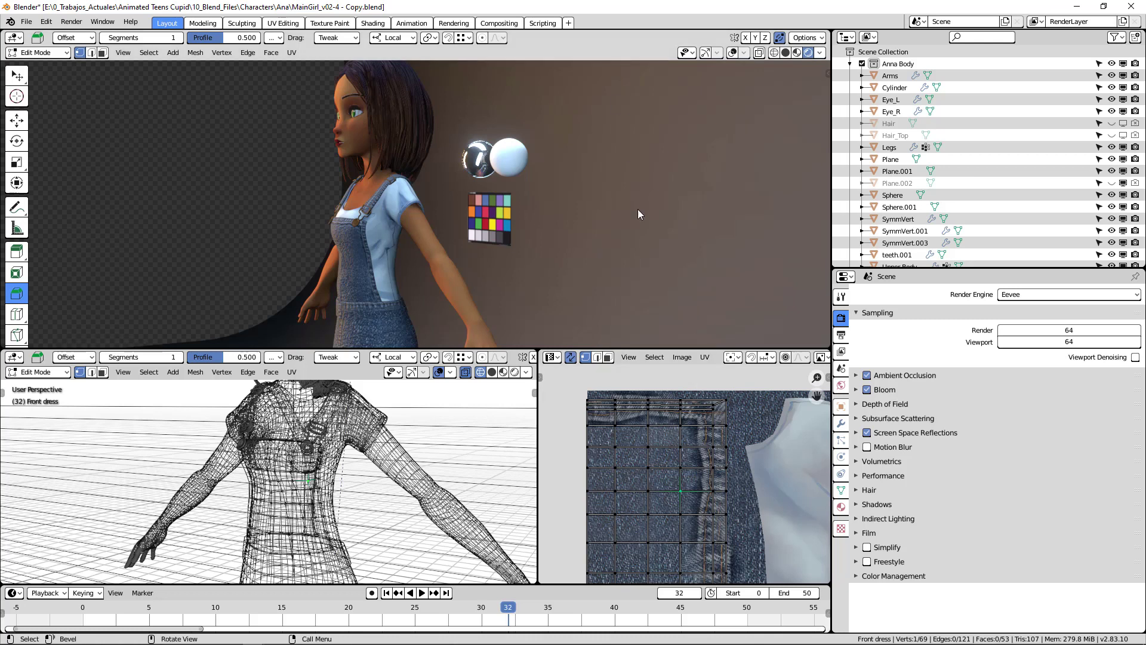
- Reopen the preferences and apply the Maya theme
key("ctrl+alt+u")
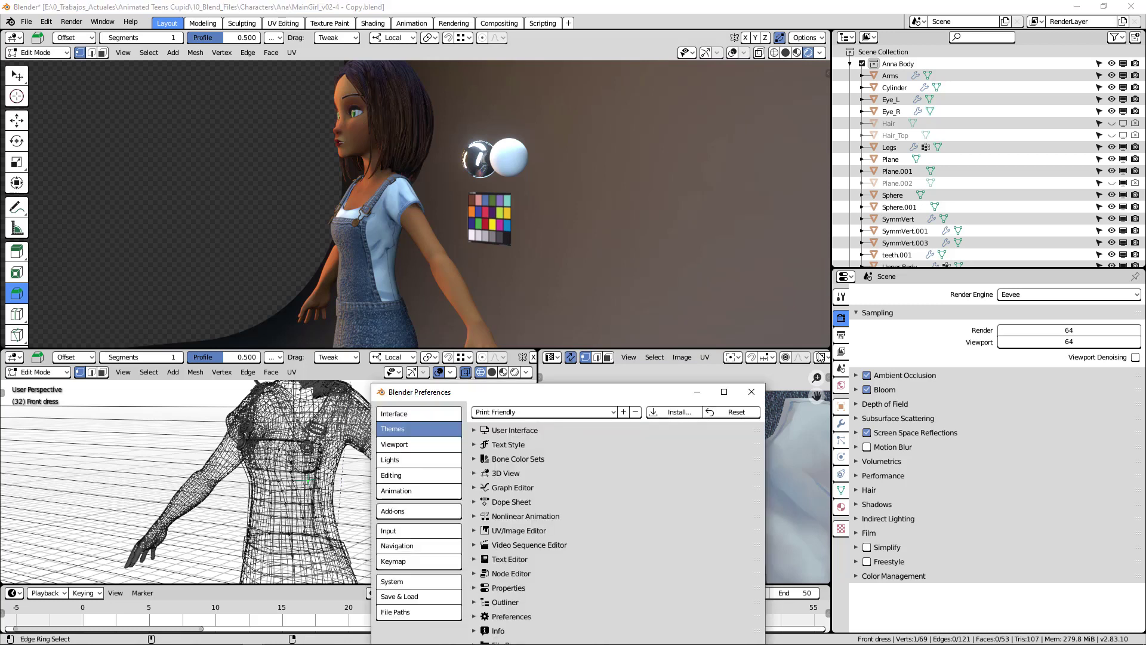
left_click_drag(601, 393, 594, 135)
left_click(564, 153)
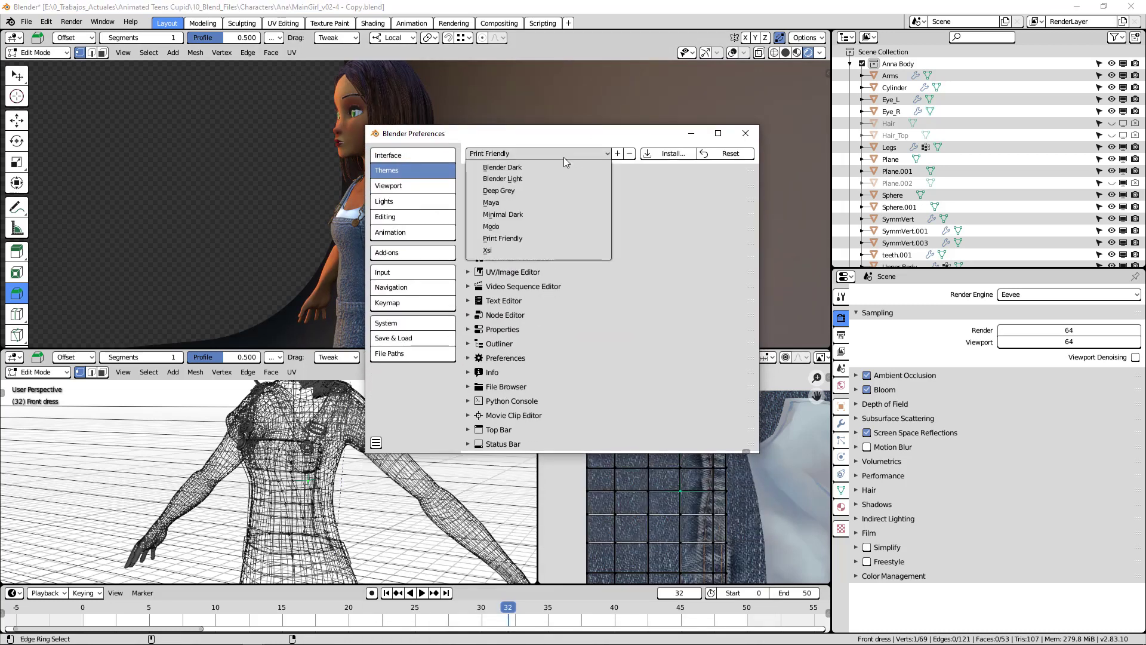
left_click(575, 201)
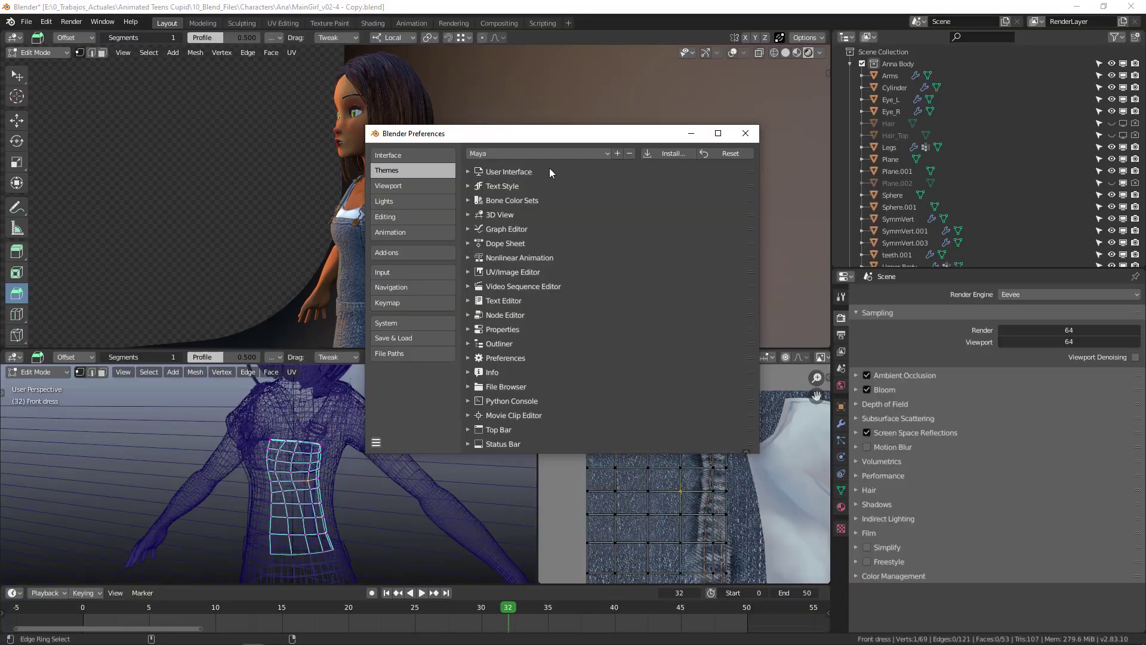
- Apply the Xsi theme and close the preferences
left_click_drag(551, 137, 566, 99)
left_click(556, 115)
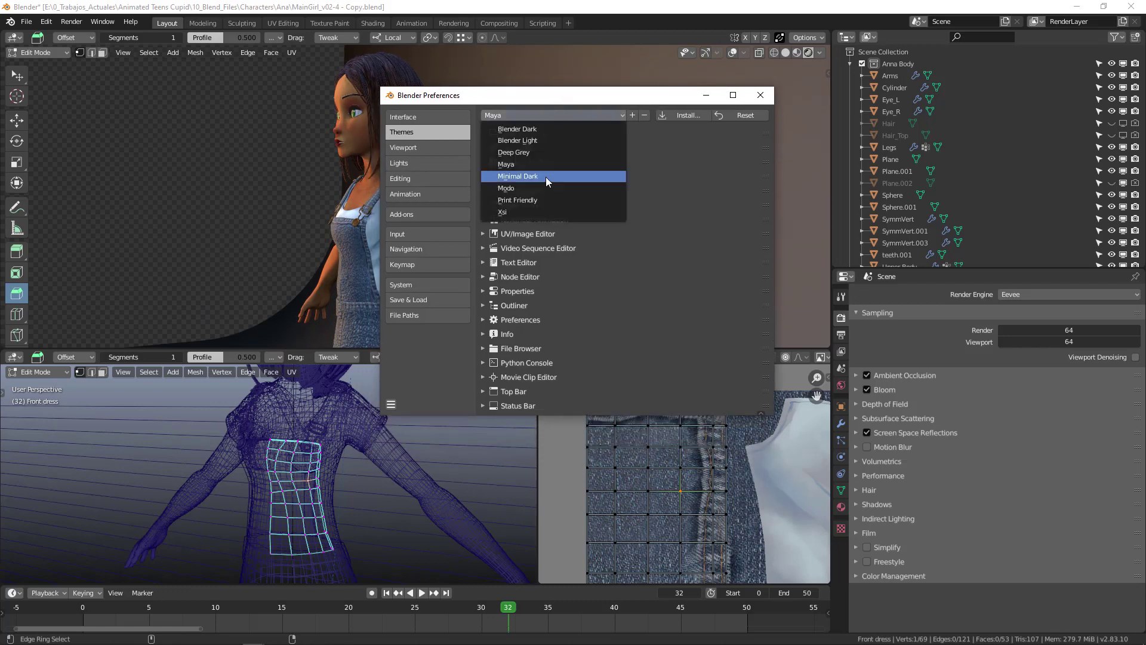
left_click(536, 210)
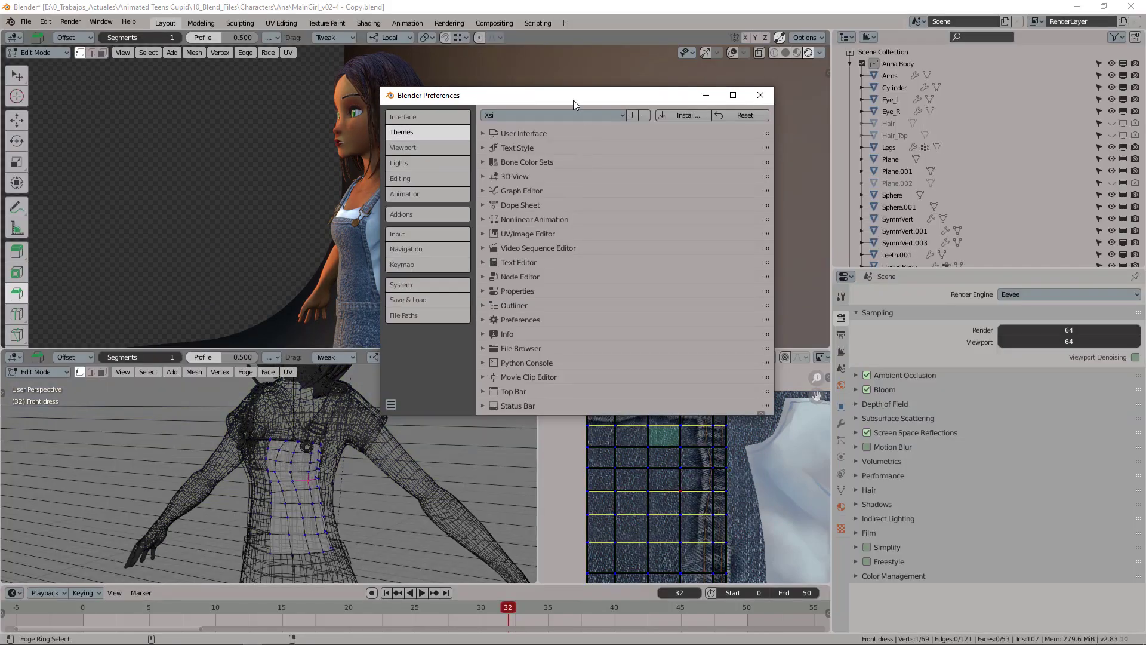
left_click_drag(573, 97, 644, 113)
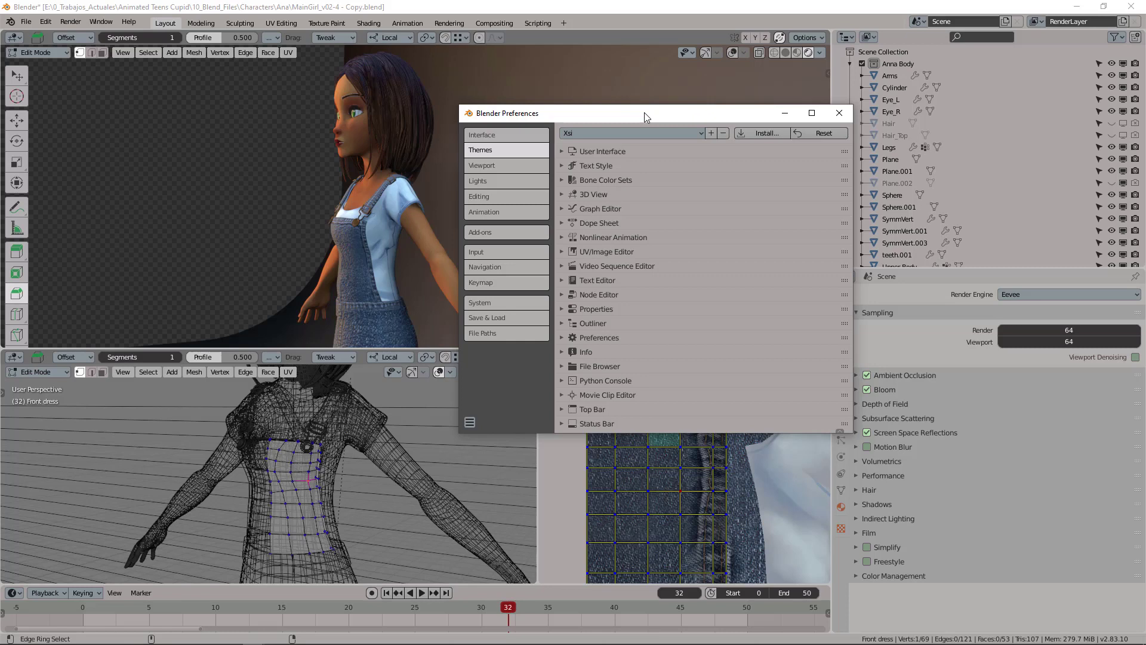
left_click_drag(644, 113, 523, 106)
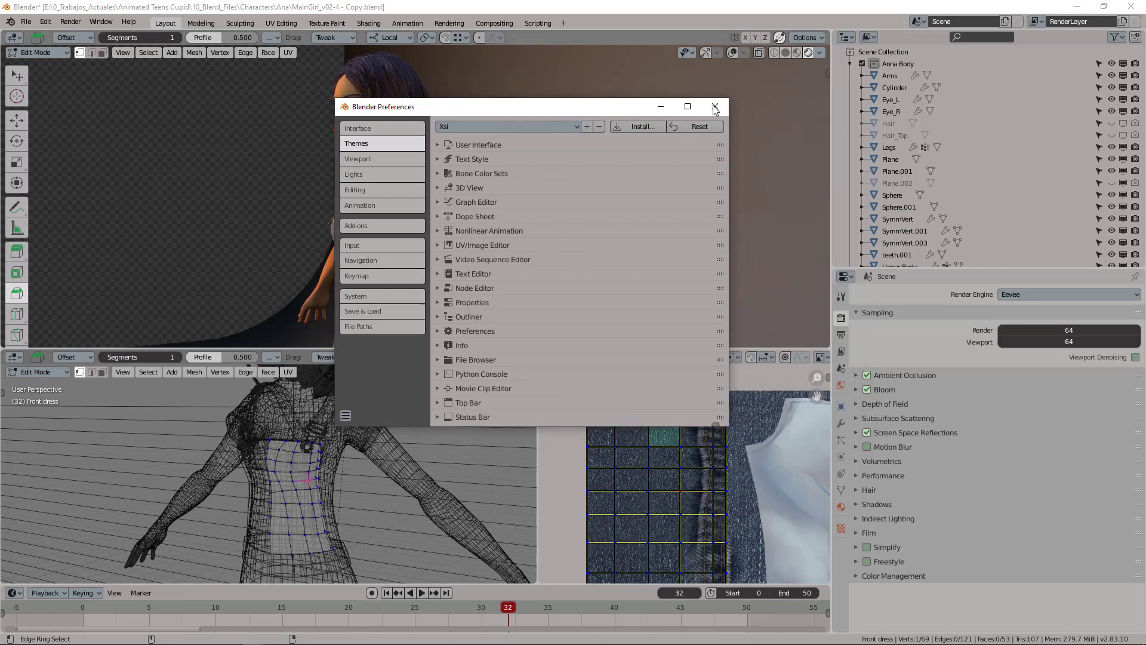
left_click(716, 107)
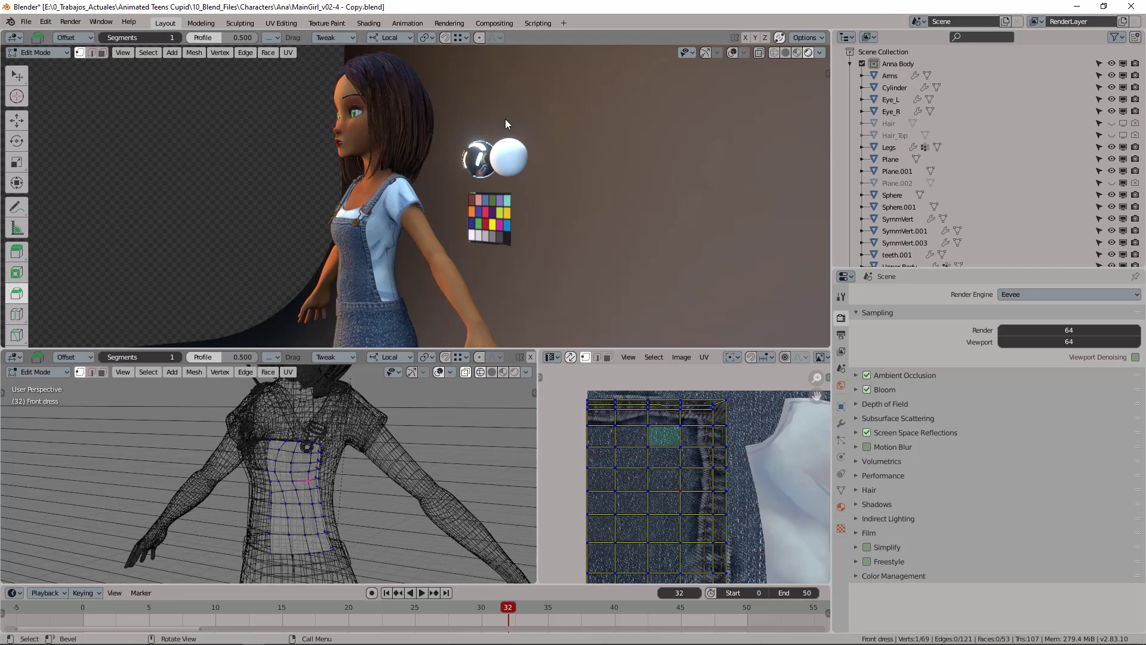
middle_click_drag(505, 119, 589, 138)
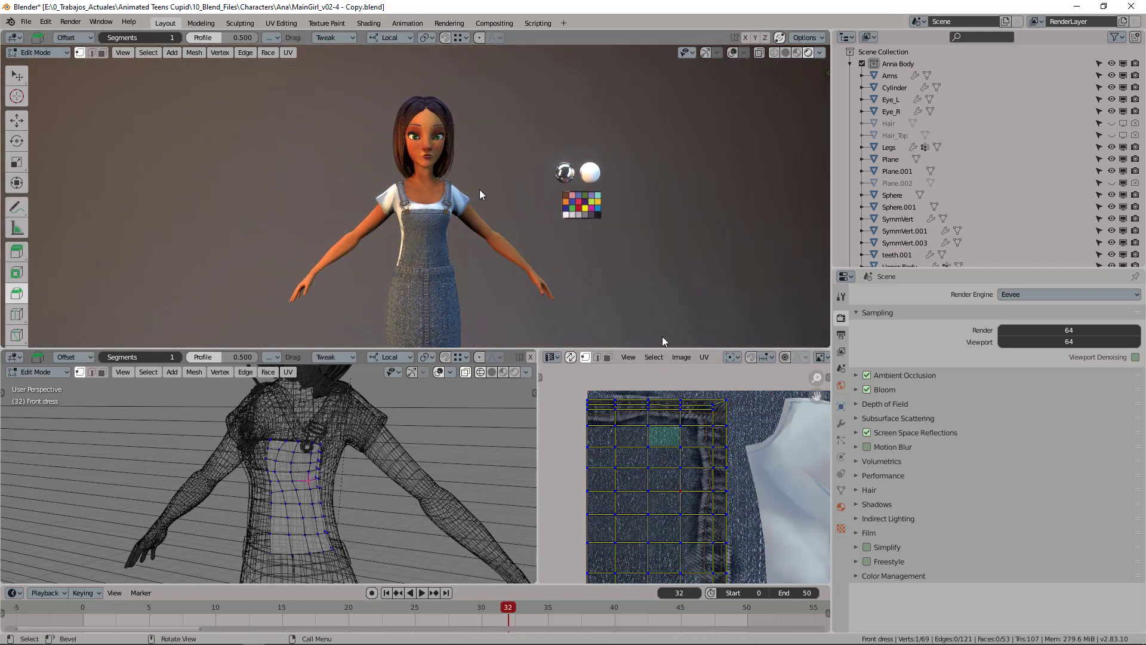
middle_click_drag(627, 315, 583, 322)
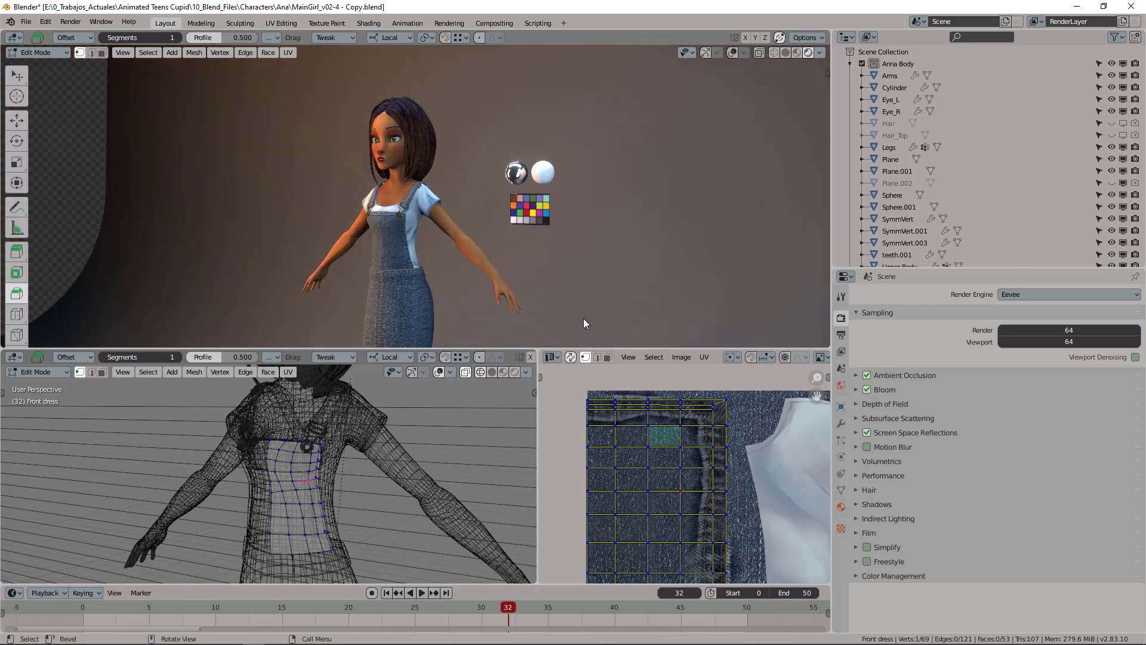